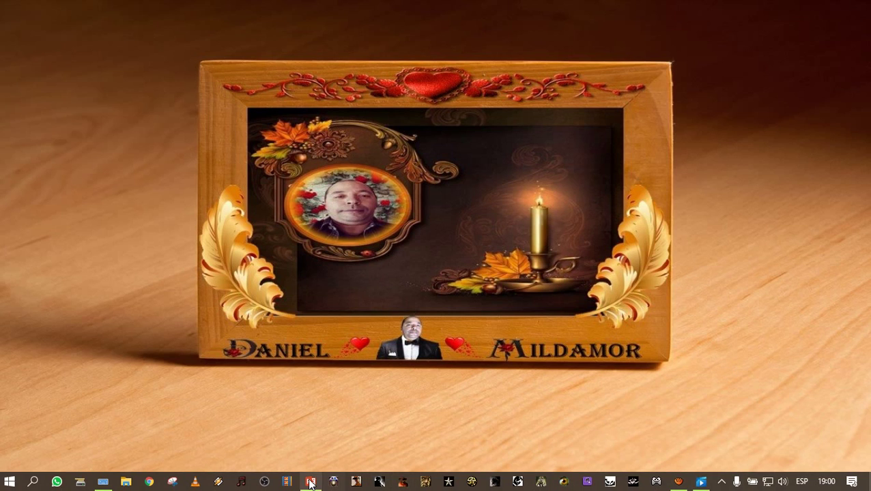
# - Launch PowerPoint from the taskbar and start a new blank presentation
pyautogui.click(310, 482)
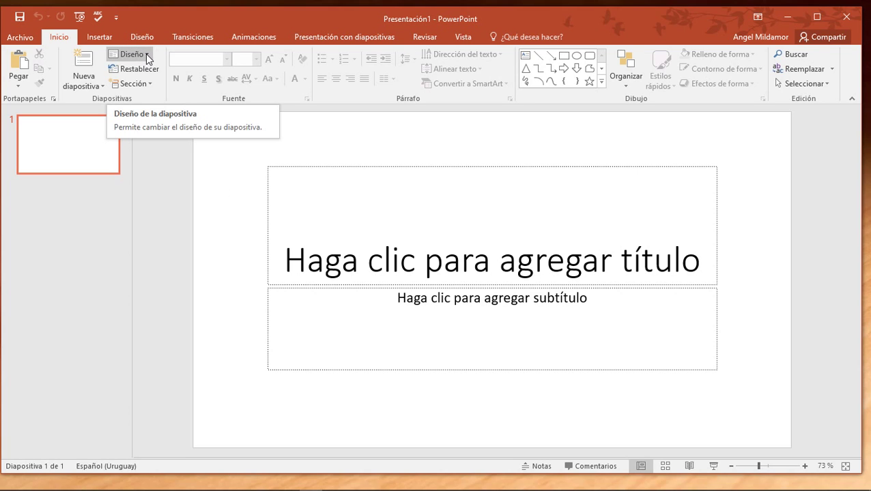
# - Cut the title placeholder from slide 1
pyautogui.click(268, 166)
pyautogui.rightClick(270, 167)
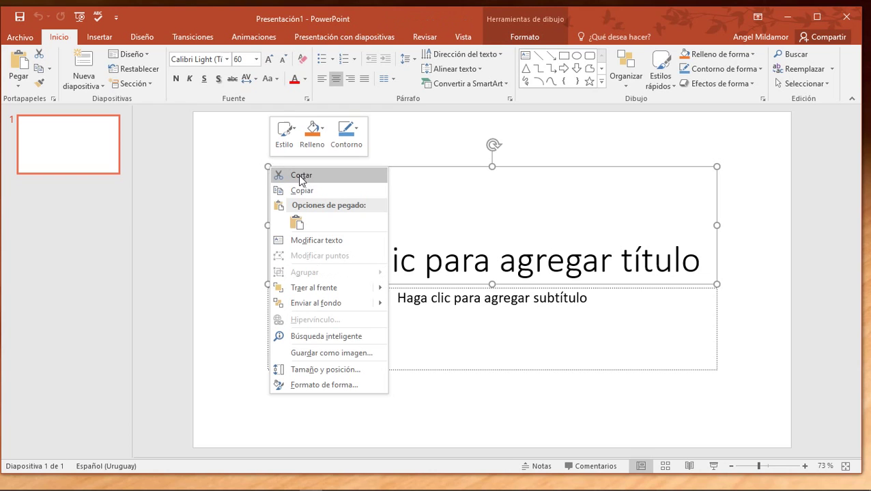
pyautogui.click(300, 176)
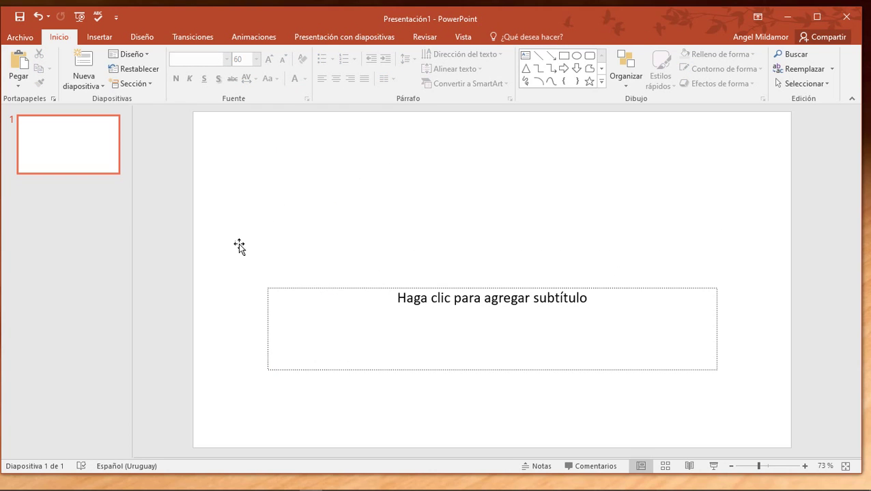
# - Change slide 1's layout to Contenido con título, then to En blanco
pyautogui.click(144, 54)
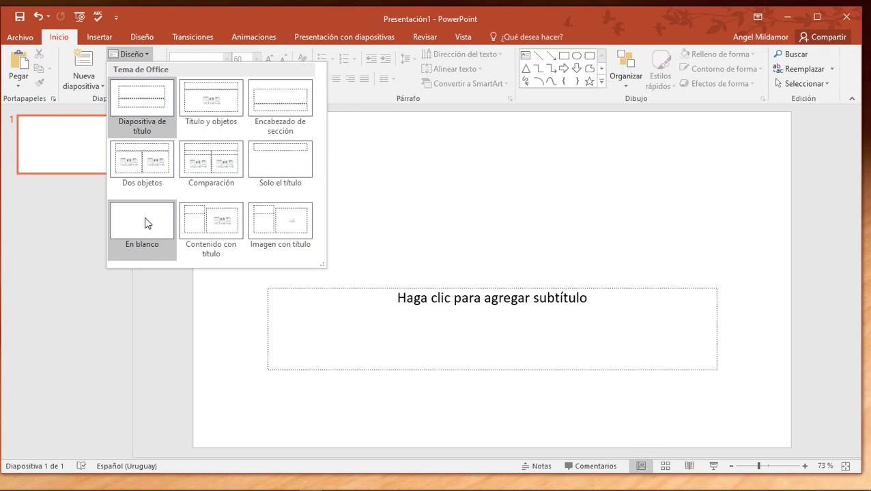
pyautogui.click(216, 221)
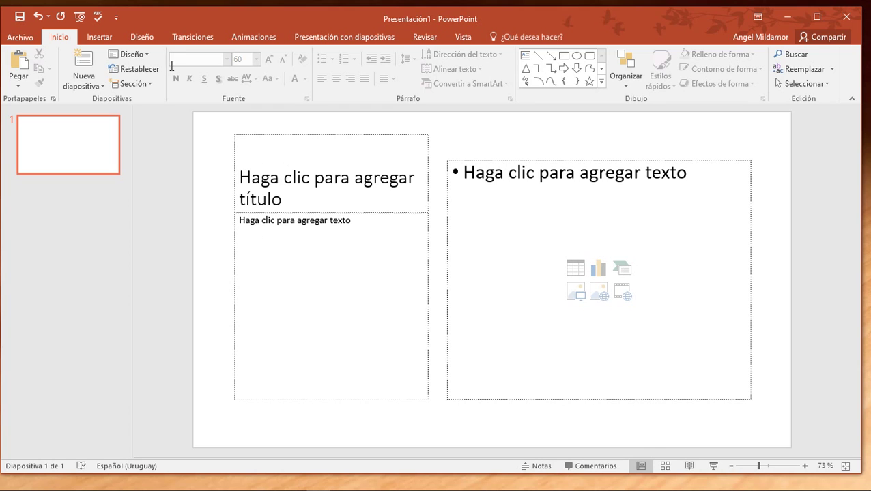
pyautogui.click(148, 54)
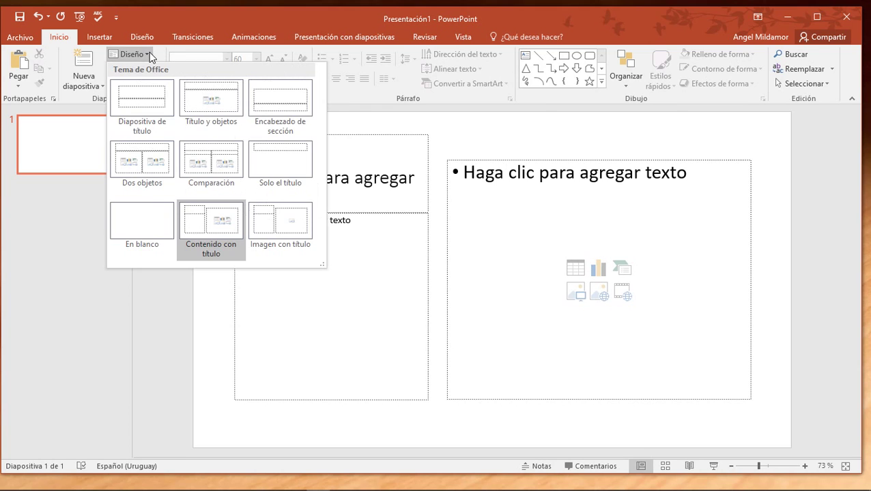
pyautogui.click(140, 221)
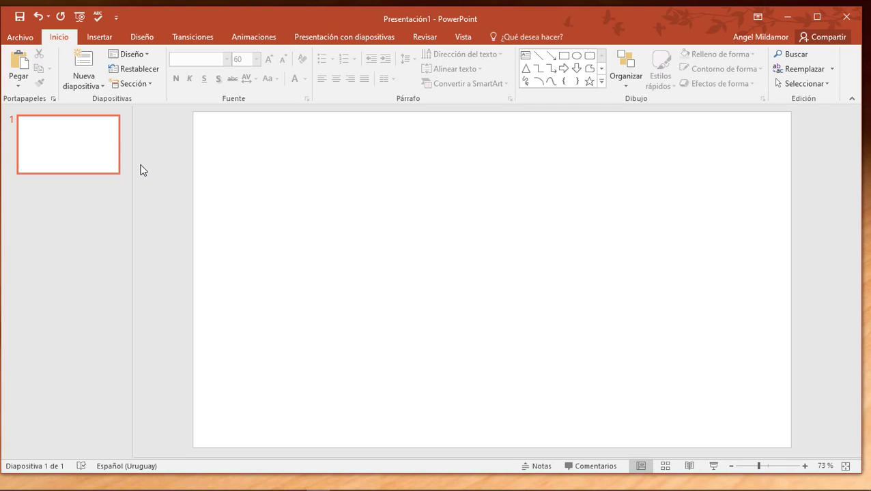
# - Add three new slides for four in total, then return to slide 1
pyautogui.click(84, 61)
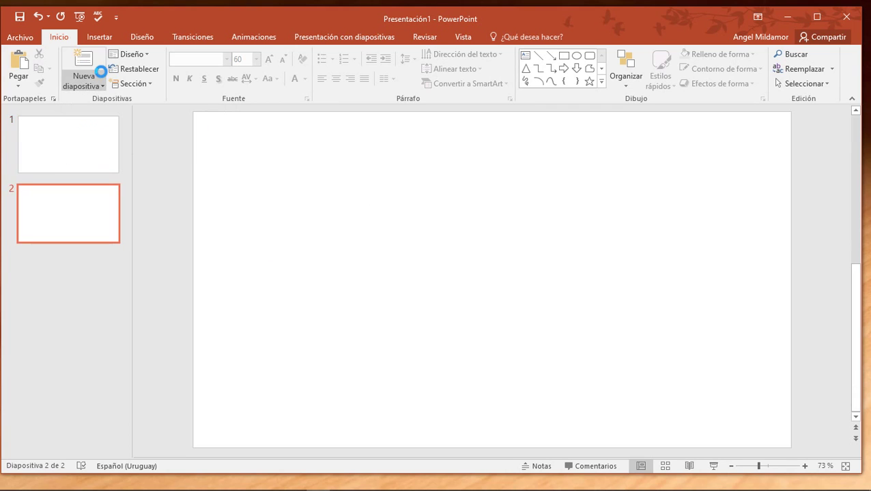
pyautogui.click(82, 65)
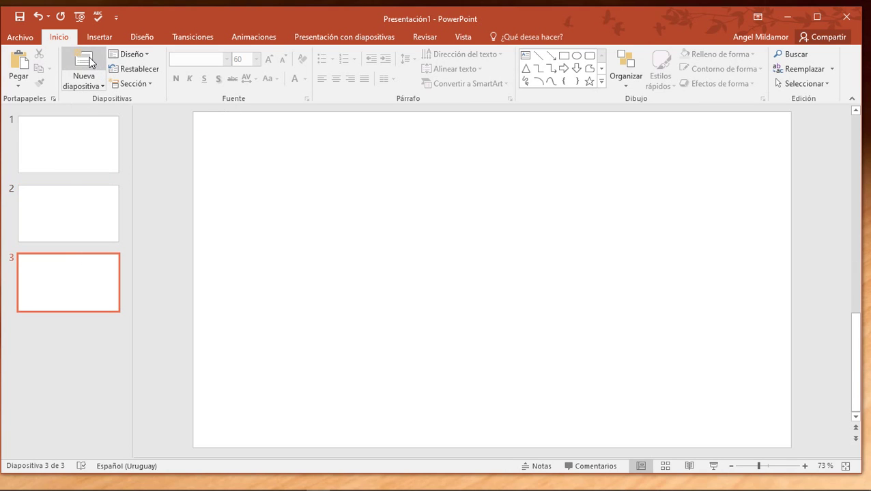
pyautogui.click(90, 61)
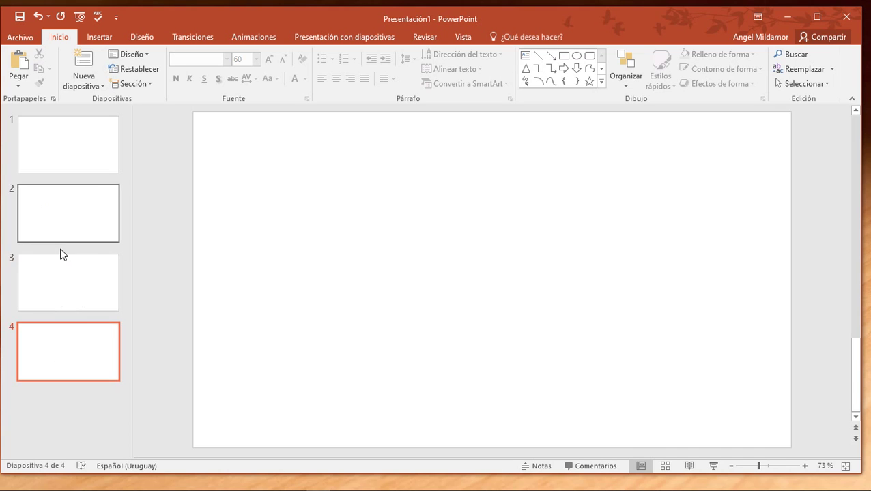
pyautogui.click(61, 149)
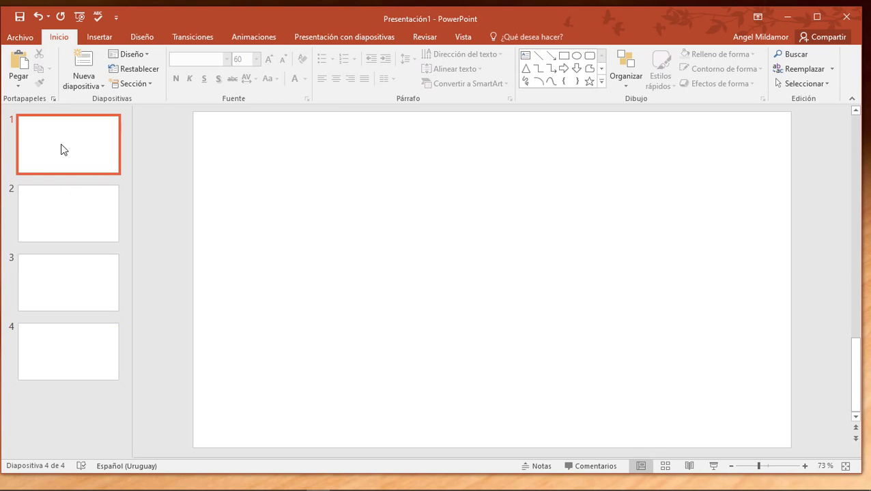
# - Insert the carriage photo aaa from the ROSAS folder onto slide 1
pyautogui.click(103, 38)
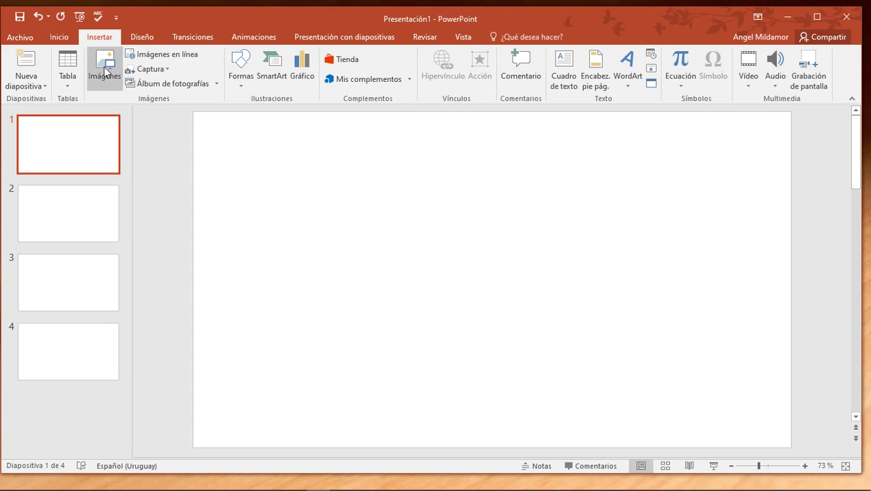
pyautogui.click(105, 66)
pyautogui.click(106, 64)
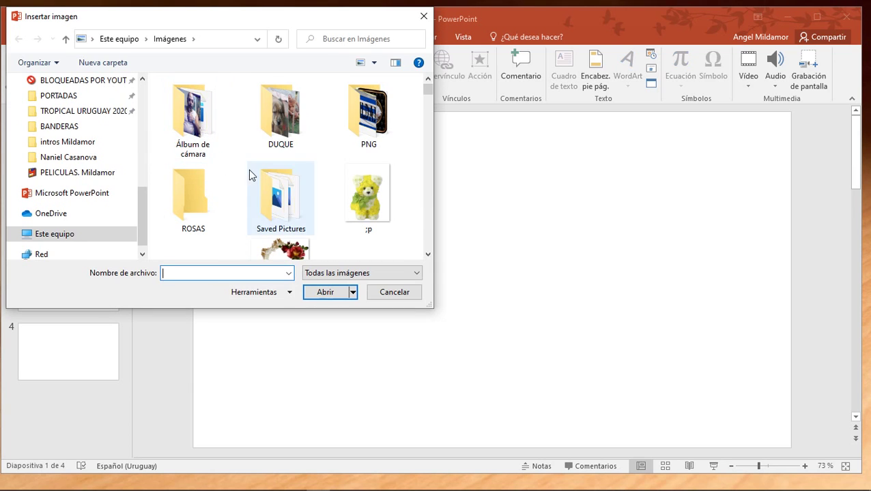
pyautogui.scroll(3, 85, 146)
pyautogui.scroll(3, 85, 147)
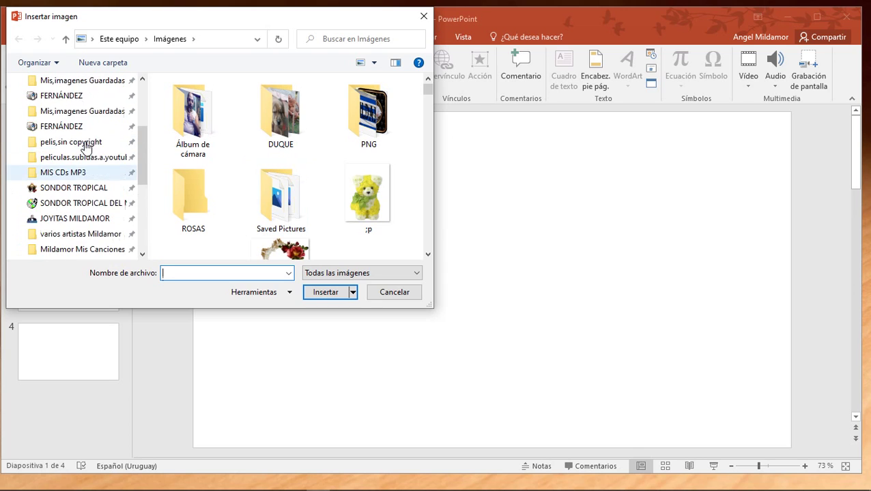
pyautogui.scroll(3, 85, 147)
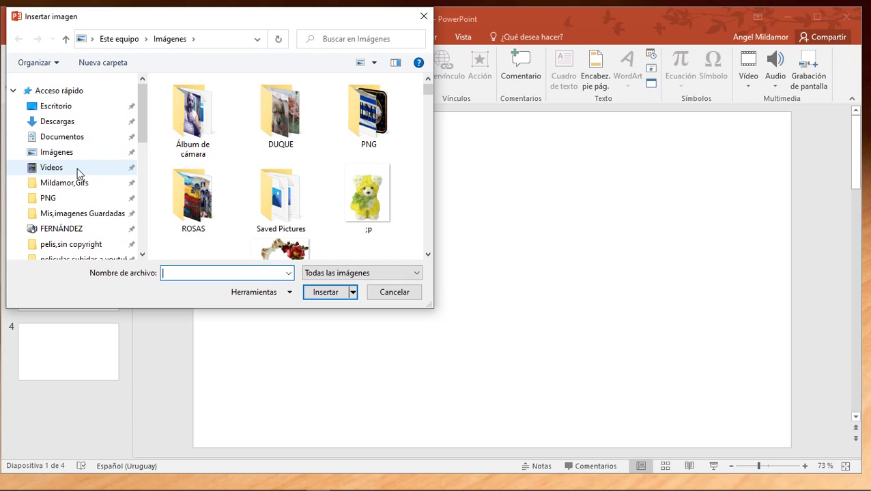
pyautogui.click(174, 198)
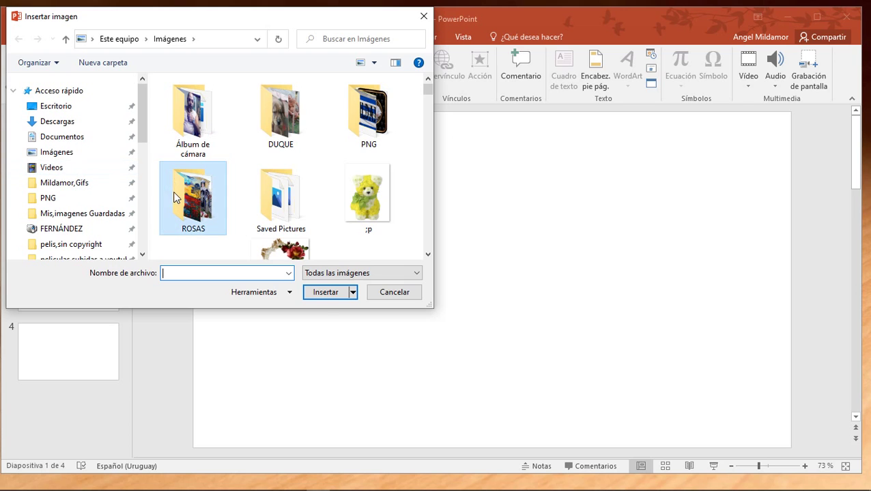
pyautogui.click(326, 295)
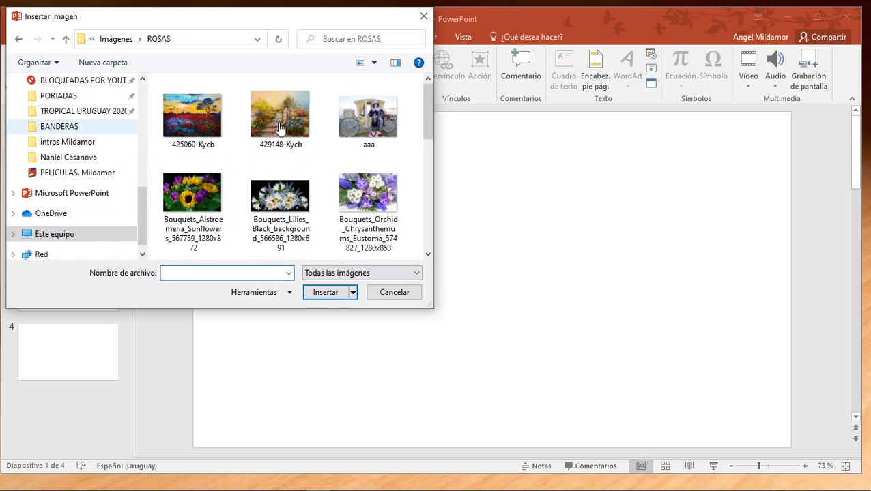
pyautogui.click(349, 120)
pyautogui.click(320, 292)
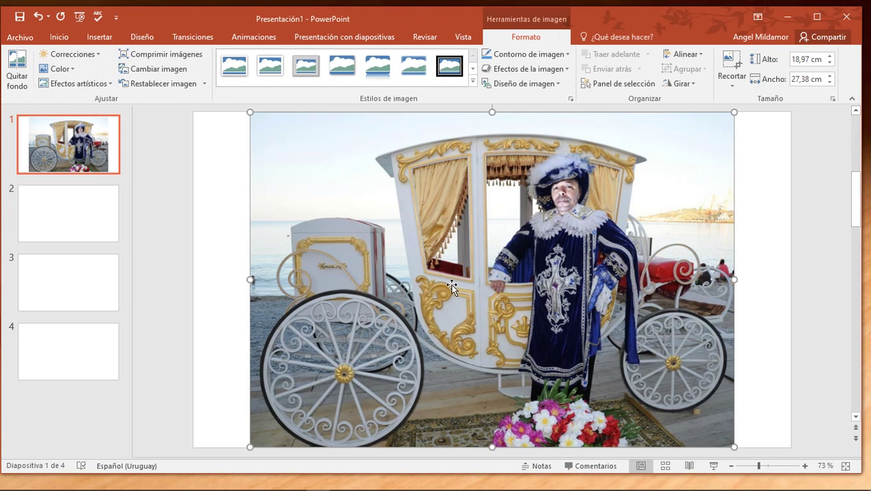
# - Align the carriage photo to the left edge and stretch it to 33,87 cm wide
pyautogui.moveTo(449, 288); pyautogui.dragTo(394, 282)
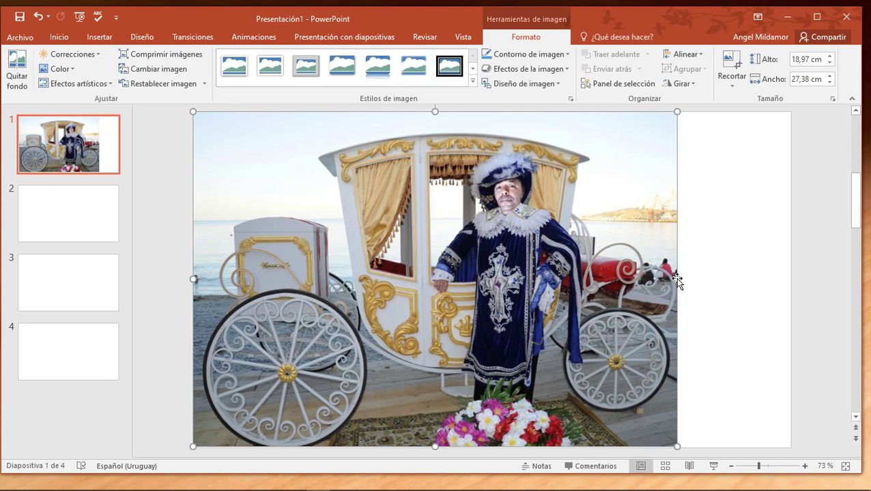
pyautogui.moveTo(678, 279); pyautogui.dragTo(699, 274)
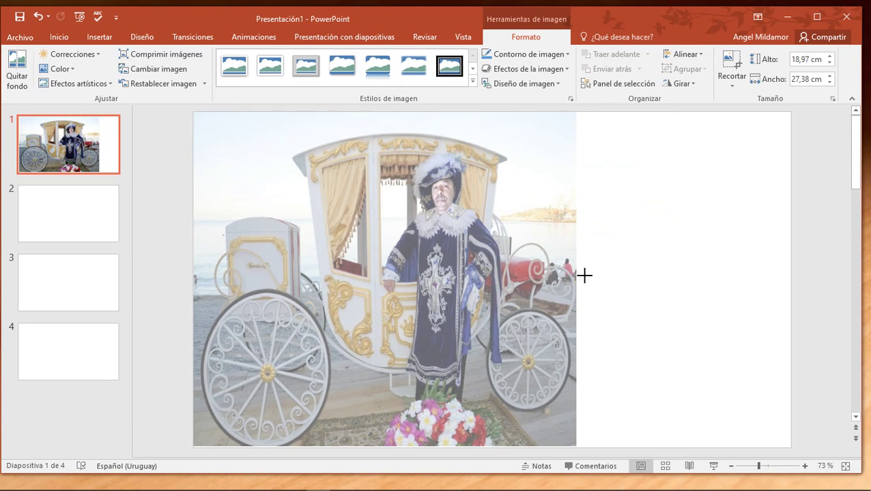
pyautogui.moveTo(700, 274); pyautogui.dragTo(447, 279)
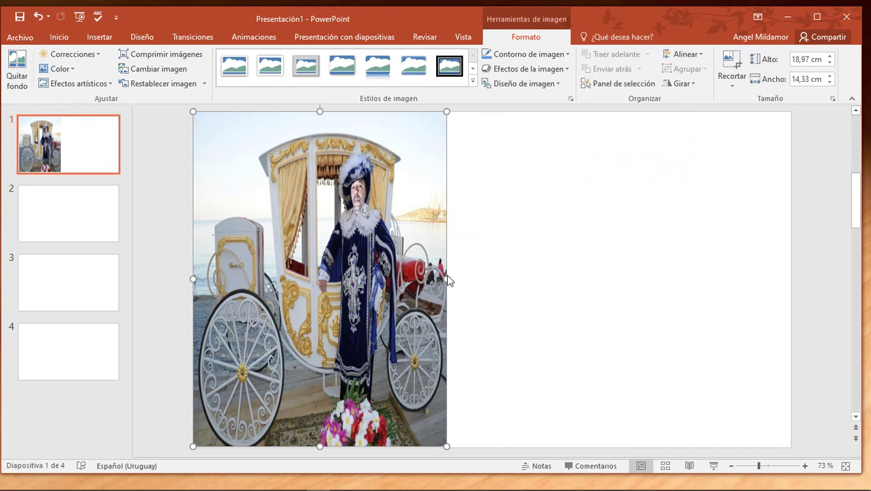
pyautogui.moveTo(445, 278); pyautogui.dragTo(737, 253)
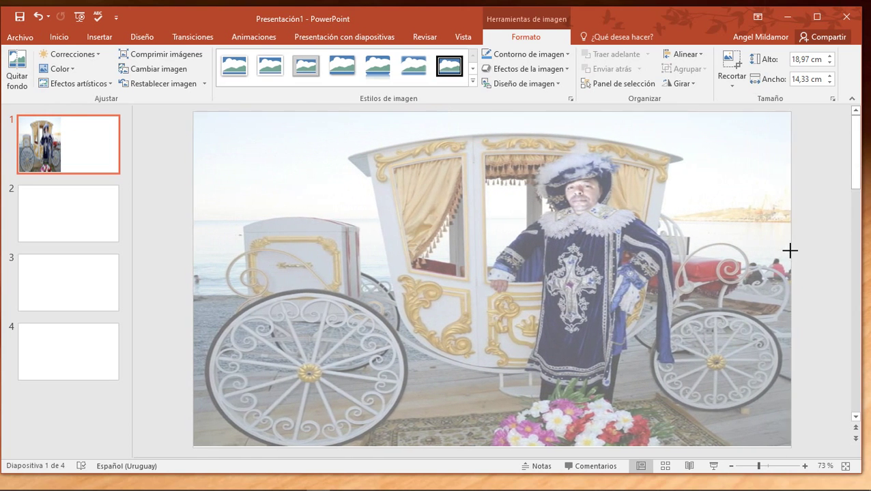
pyautogui.moveTo(738, 253); pyautogui.dragTo(785, 252)
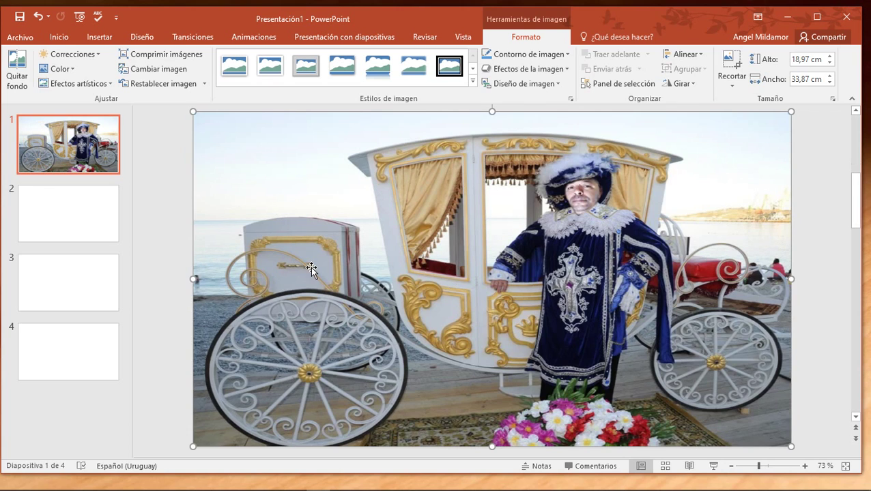
pyautogui.click(156, 234)
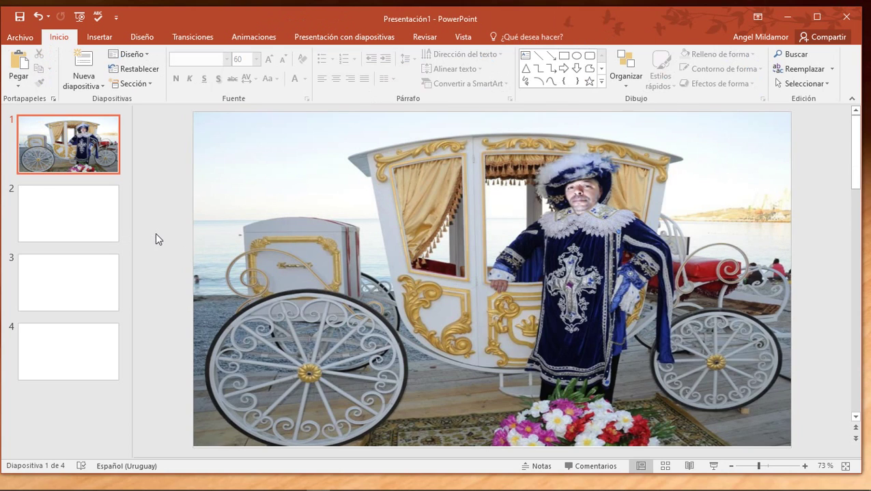
# - Insert the Roses picture onto slide 2
pyautogui.click(77, 226)
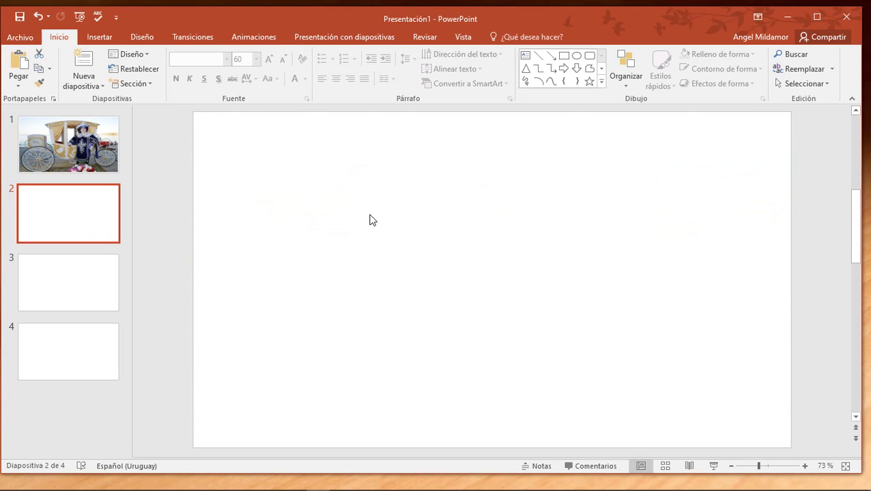
pyautogui.click(99, 37)
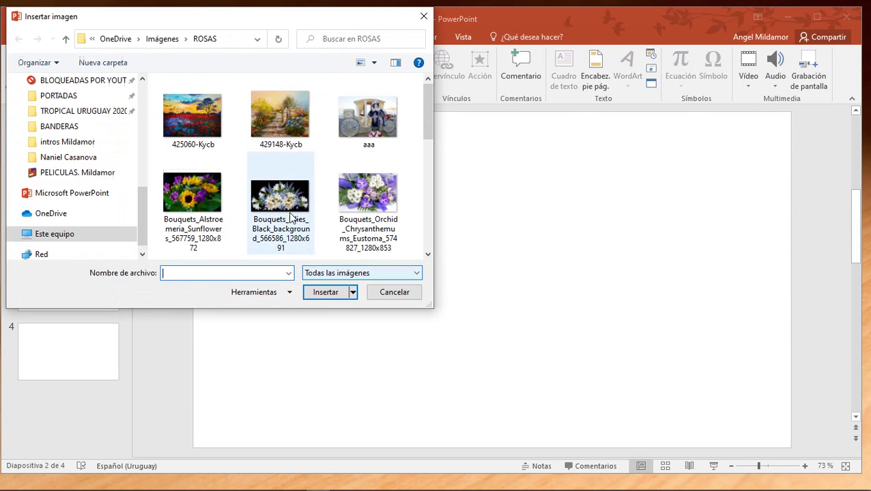
pyautogui.scroll(-3, 287, 179)
pyautogui.scroll(-2, 250, 179)
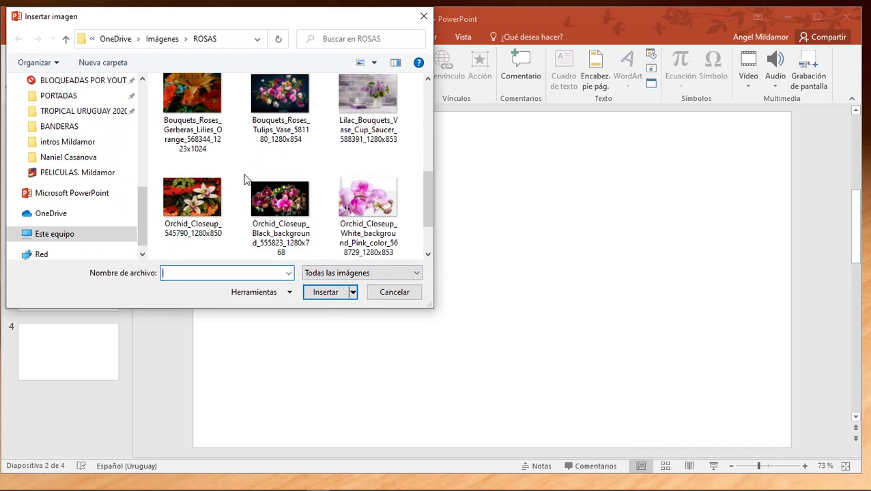
pyautogui.scroll(-2, 242, 180)
pyautogui.click(194, 199)
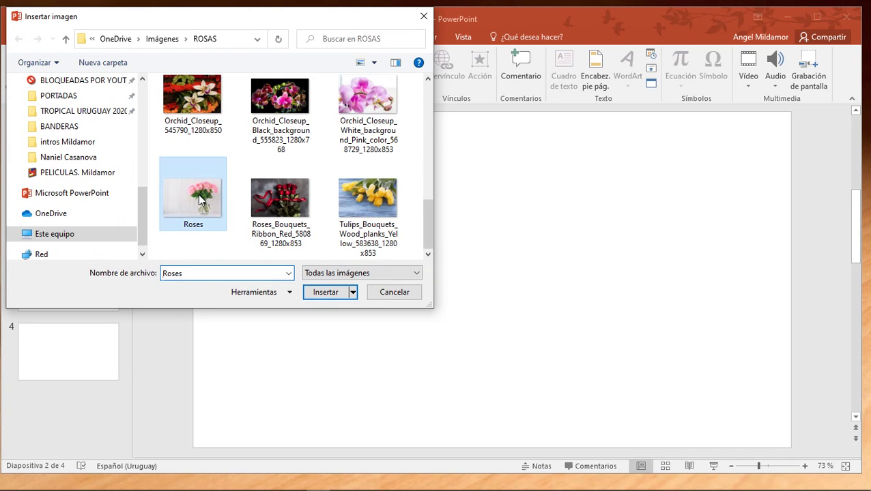
pyautogui.click(327, 294)
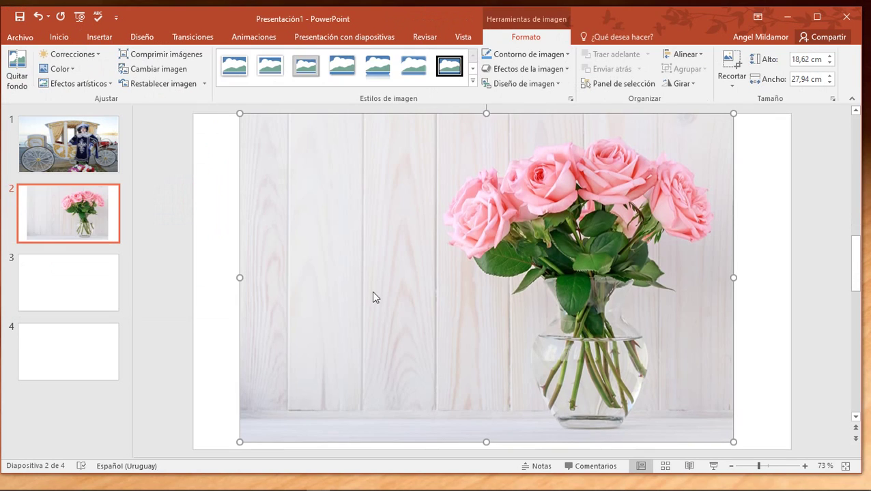
# - Stretch the roses photo edge to edge, to 19,05 × 33,87 cm
pyautogui.moveTo(387, 293); pyautogui.dragTo(342, 295)
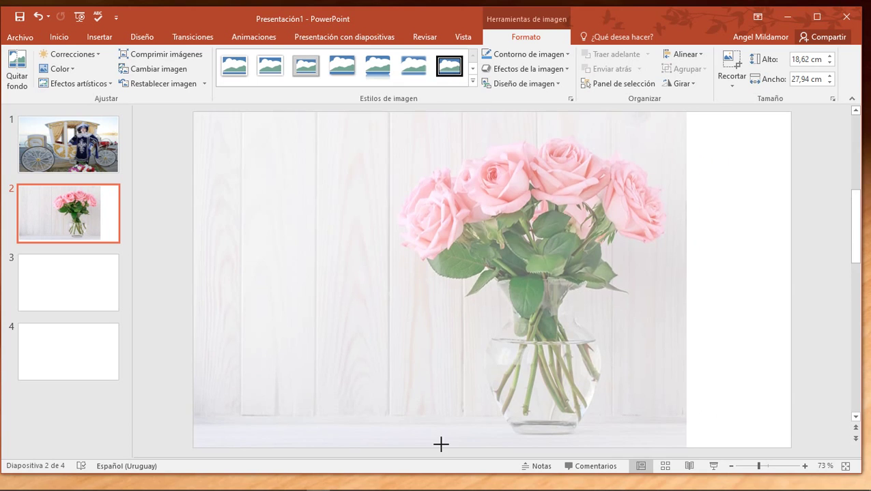
pyautogui.moveTo(441, 442); pyautogui.dragTo(440, 450)
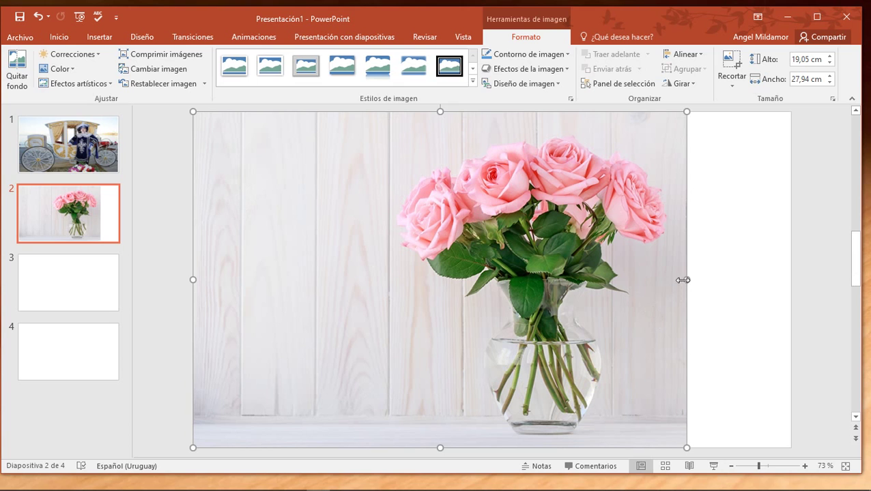
pyautogui.moveTo(686, 278); pyautogui.dragTo(789, 268)
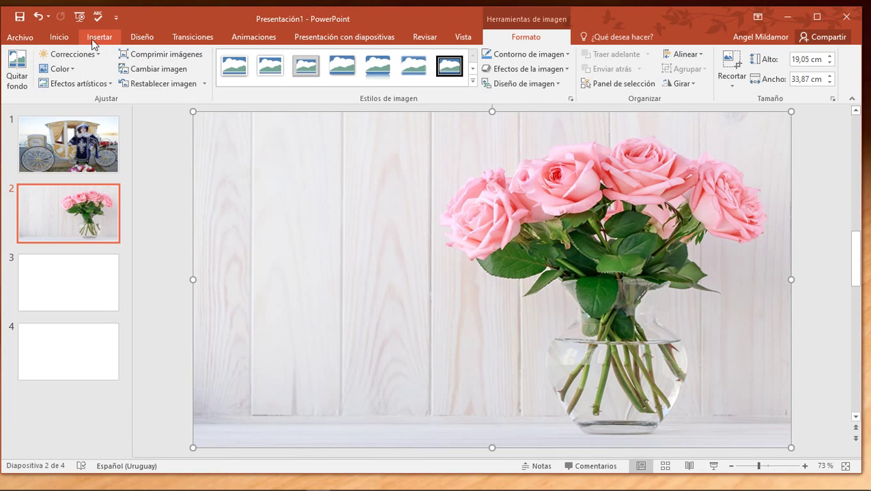
# - Insert the cartoon monkey image from the PNG folder onto slide 2
pyautogui.click(100, 39)
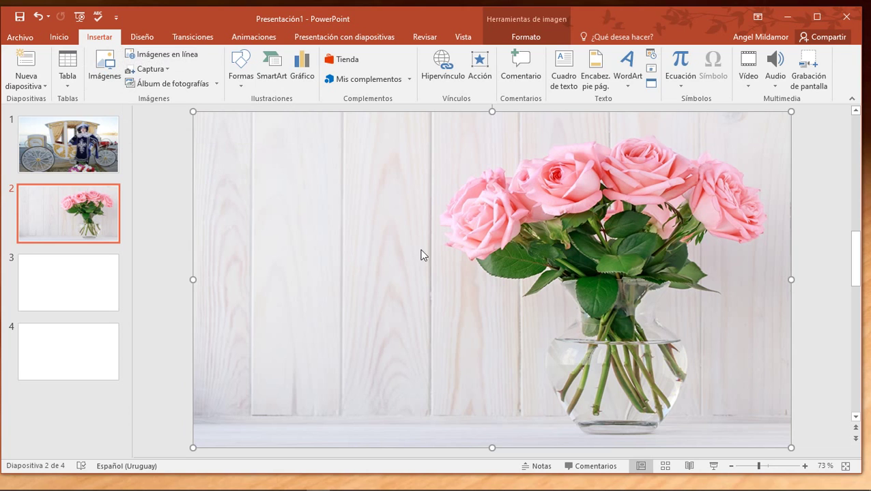
pyautogui.click(105, 60)
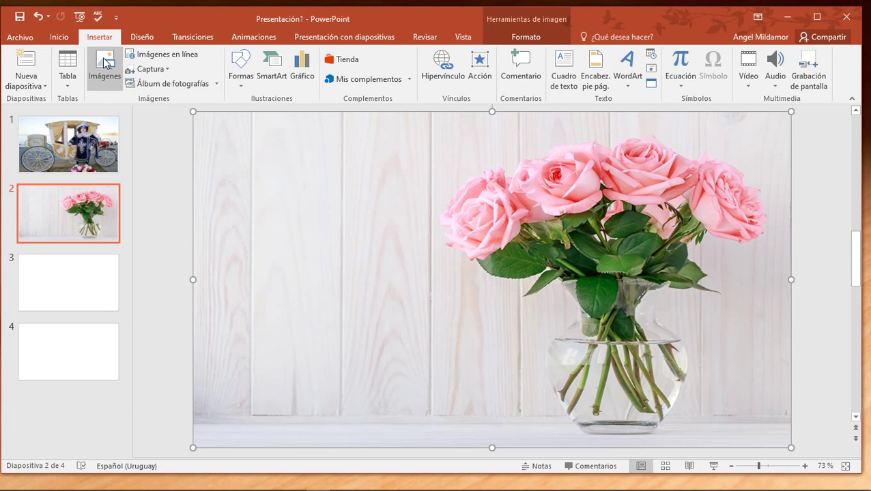
pyautogui.click(105, 62)
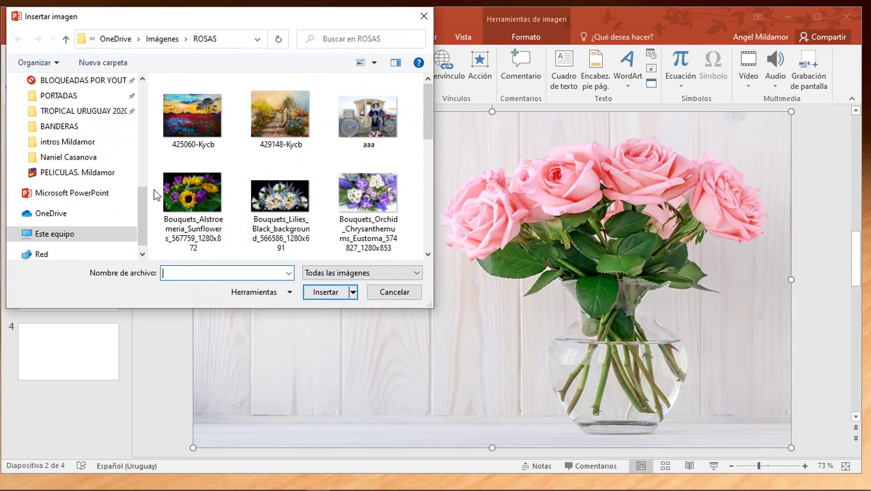
pyautogui.scroll(3, 116, 198)
pyautogui.scroll(3, 103, 204)
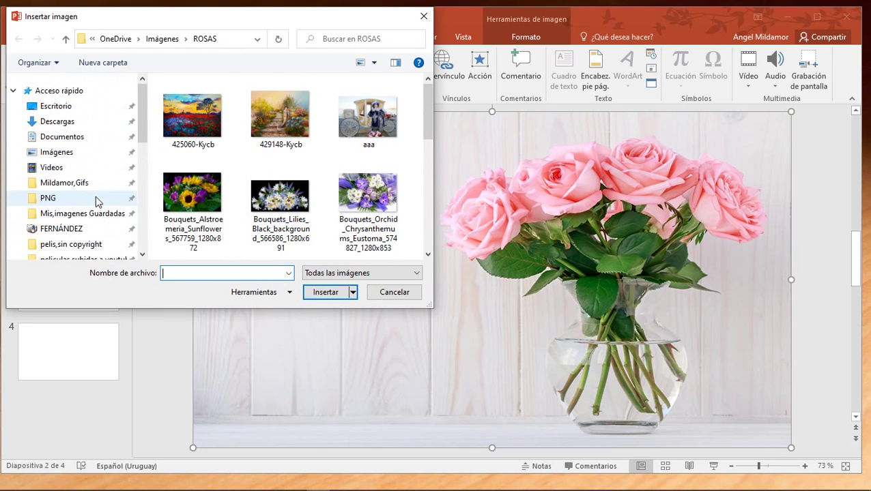
pyautogui.click(97, 198)
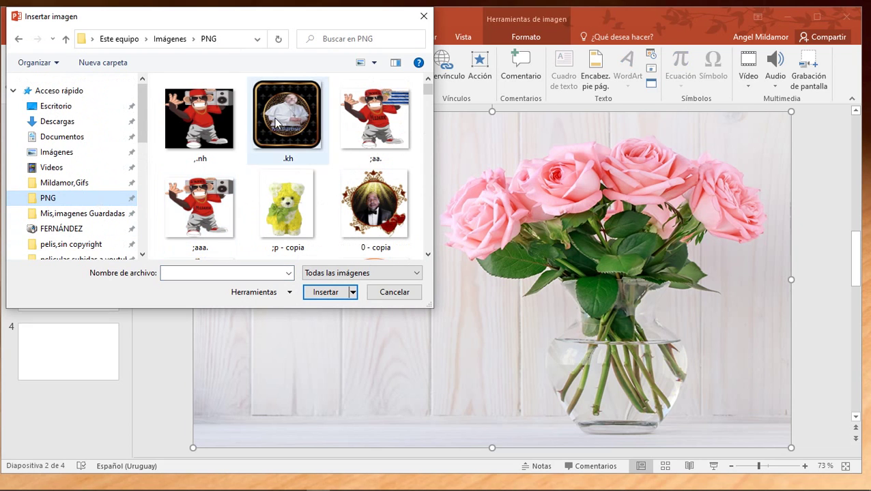
pyautogui.click(375, 121)
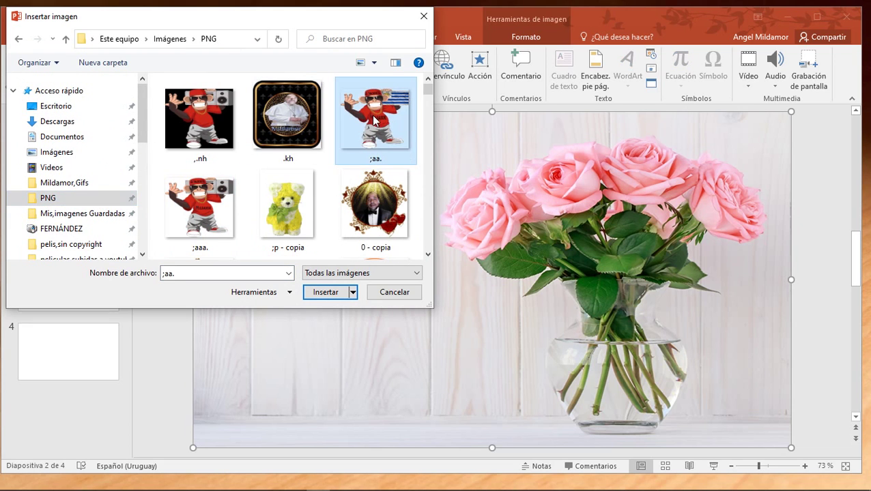
pyautogui.click(322, 293)
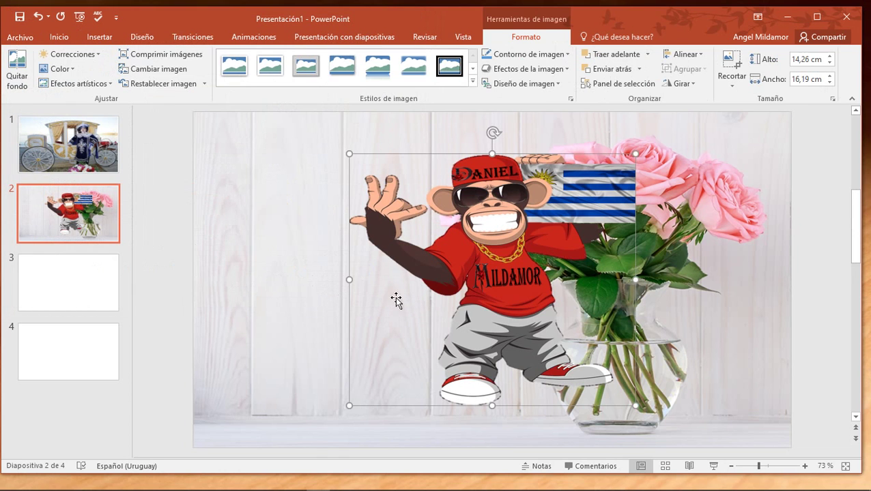
# - Resize the monkey to 11,65 × 13,46 cm and place it at the lower left
pyautogui.moveTo(492, 285); pyautogui.dragTo(366, 289)
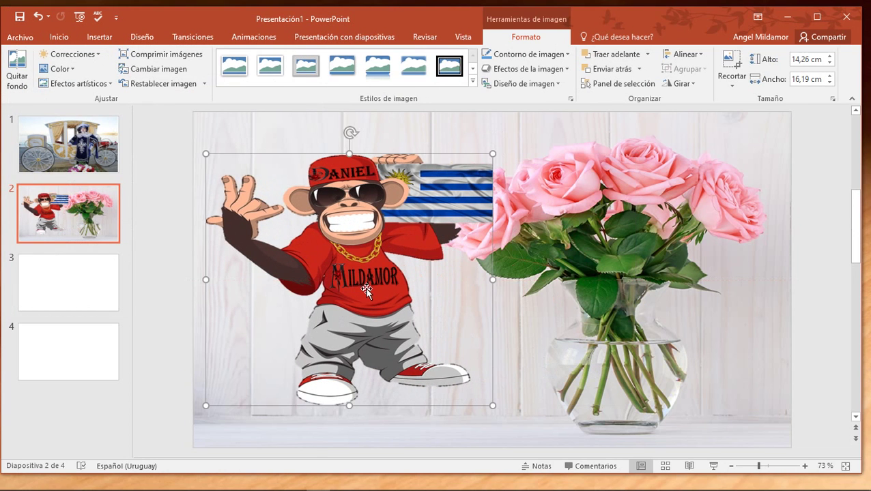
pyautogui.moveTo(349, 414); pyautogui.dragTo(349, 440)
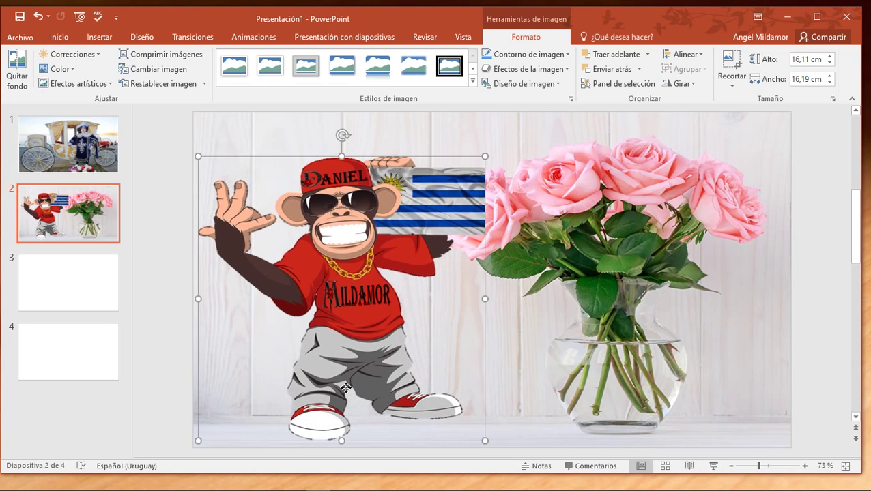
pyautogui.moveTo(347, 389); pyautogui.dragTo(342, 396)
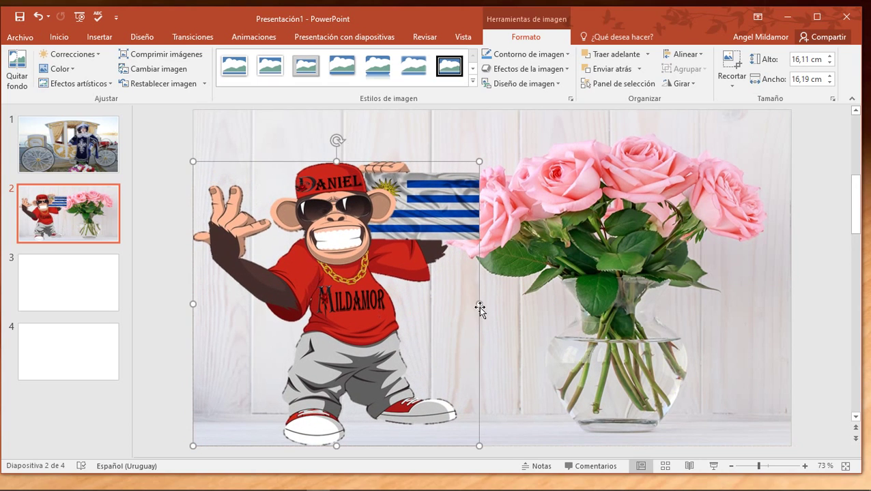
pyautogui.moveTo(480, 306); pyautogui.dragTo(430, 296)
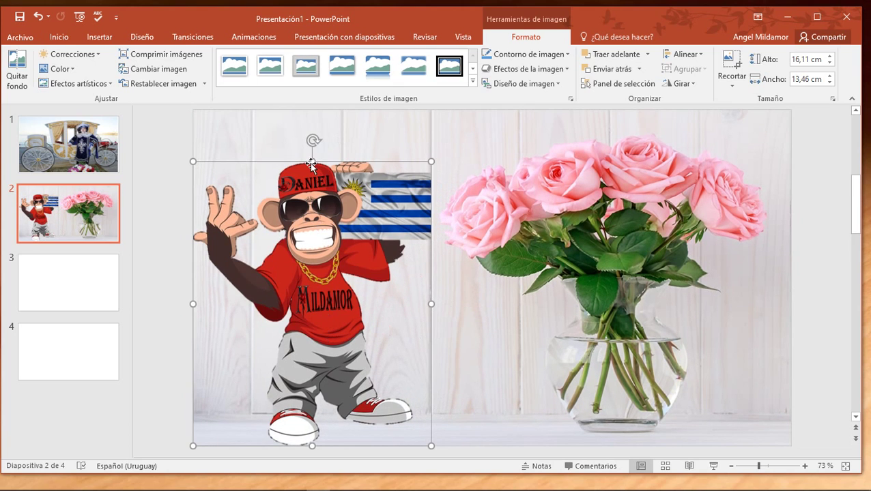
pyautogui.moveTo(312, 164); pyautogui.dragTo(312, 240)
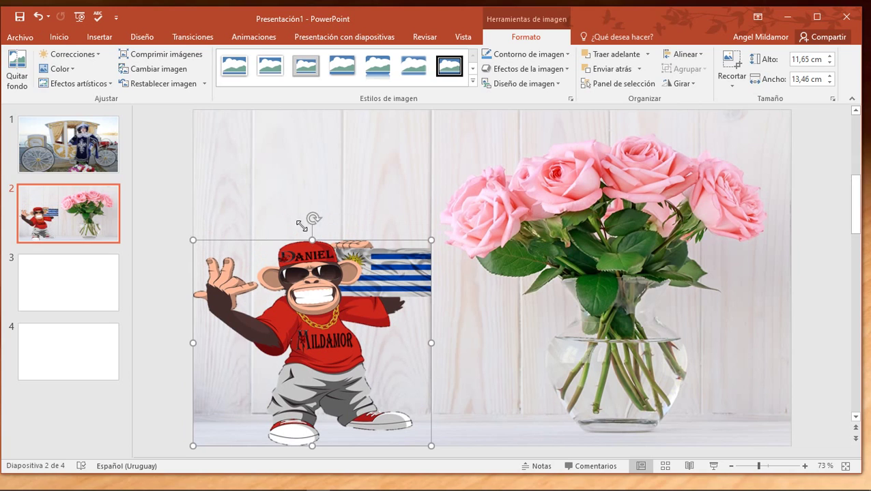
pyautogui.click(410, 205)
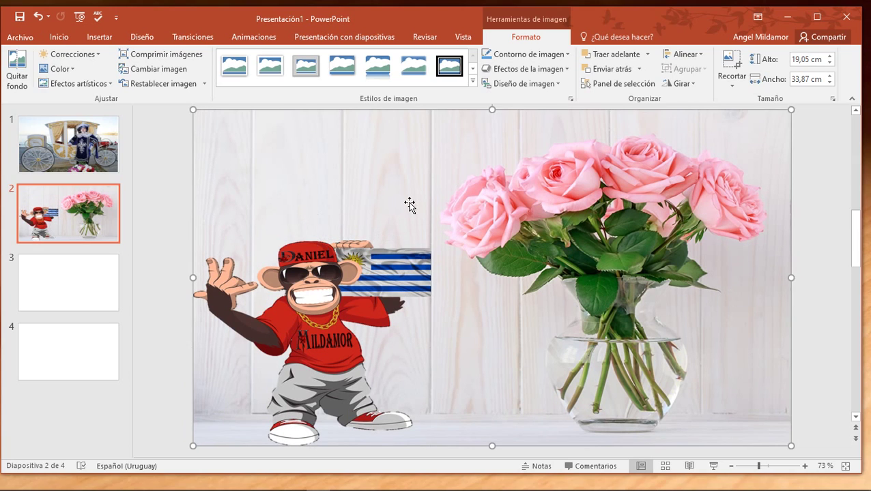
pyautogui.click(178, 246)
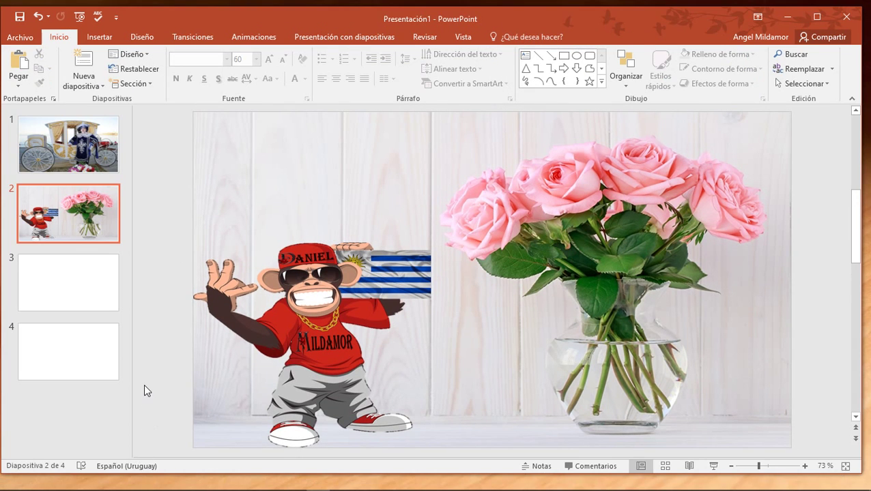
# - Add a WordArt box with the creator's name and move it to the upper left
pyautogui.click(99, 37)
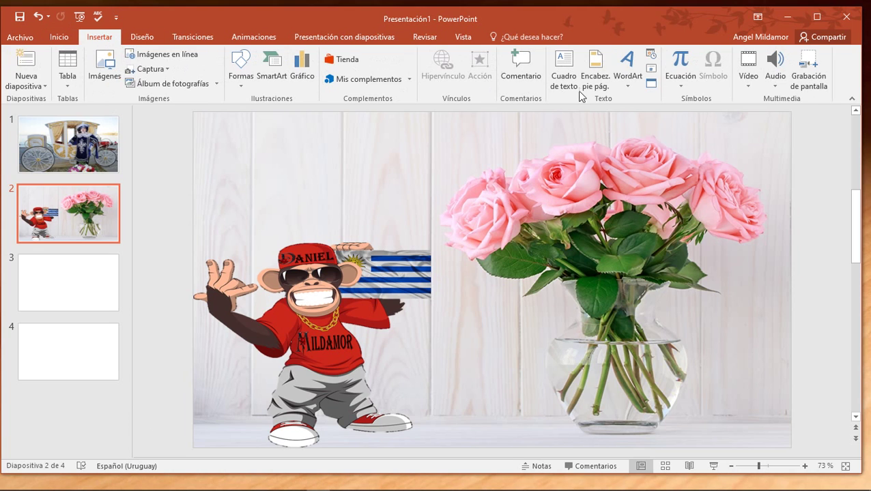
pyautogui.click(630, 79)
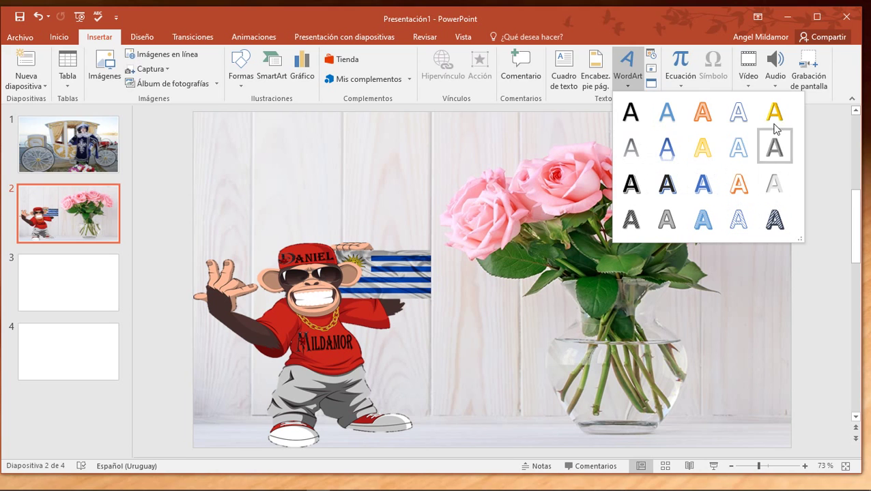
pyautogui.click(632, 184)
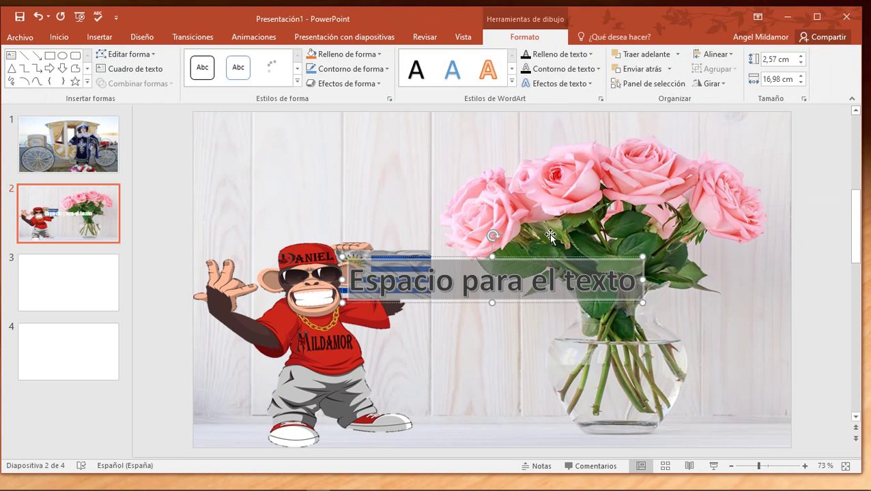
pyautogui.click(635, 279)
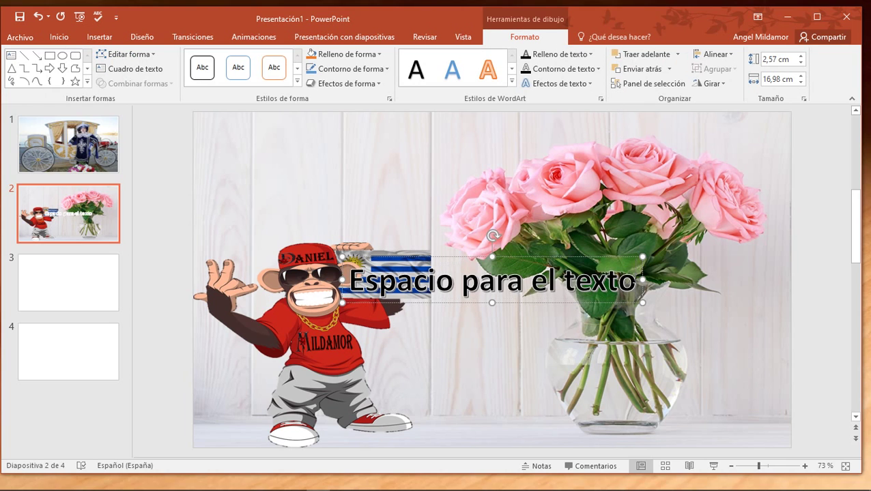
pyautogui.press('BackSpace')
pyautogui.press('BackSpace')
pyautogui.press('BackSpace')
pyautogui.press('BackSpace')
pyautogui.press('BackSpace')
pyautogui.press('BackSpace')
pyautogui.press('BackSpace')
pyautogui.press('BackSpace')
pyautogui.press('BackSpace')
pyautogui.press('BackSpace')
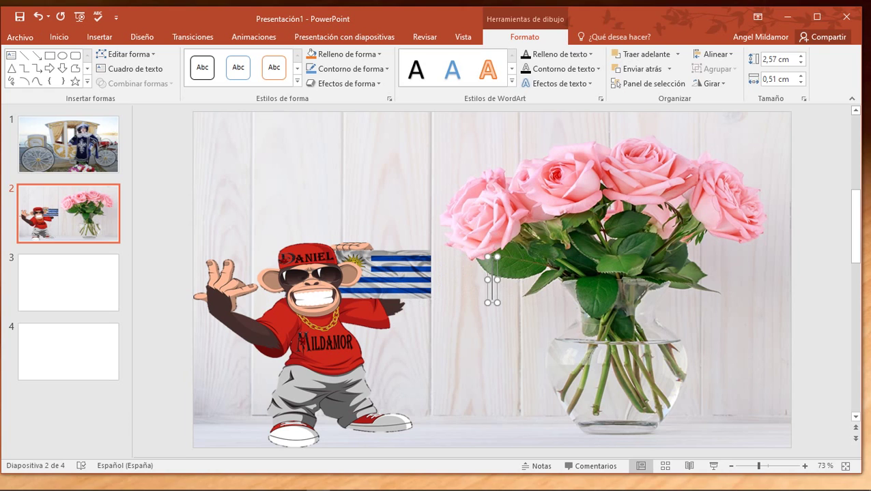
pyautogui.press('capslock')
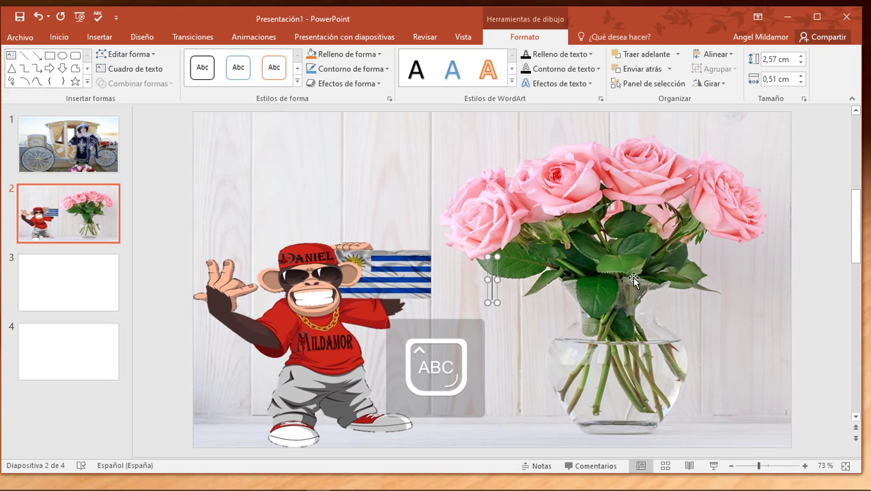
pyautogui.write('M')
pyautogui.press('capslock')
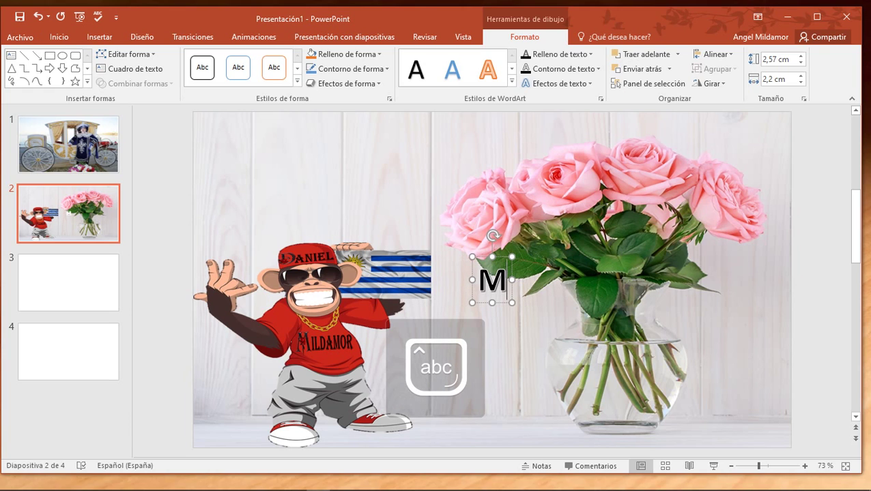
pyautogui.write('ild')
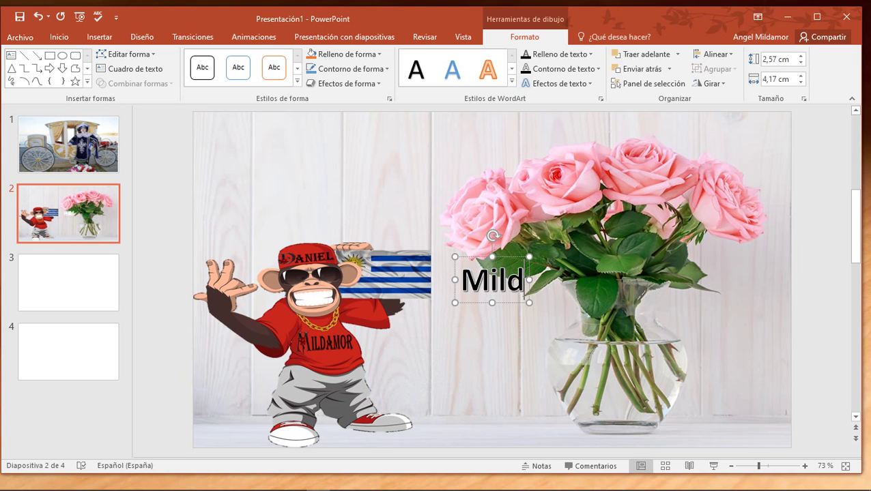
pyautogui.write('am')
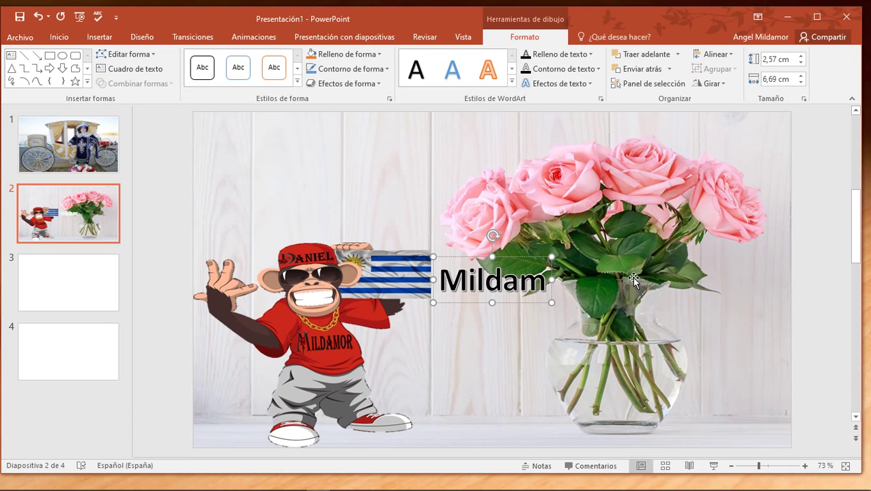
pyautogui.write('o')
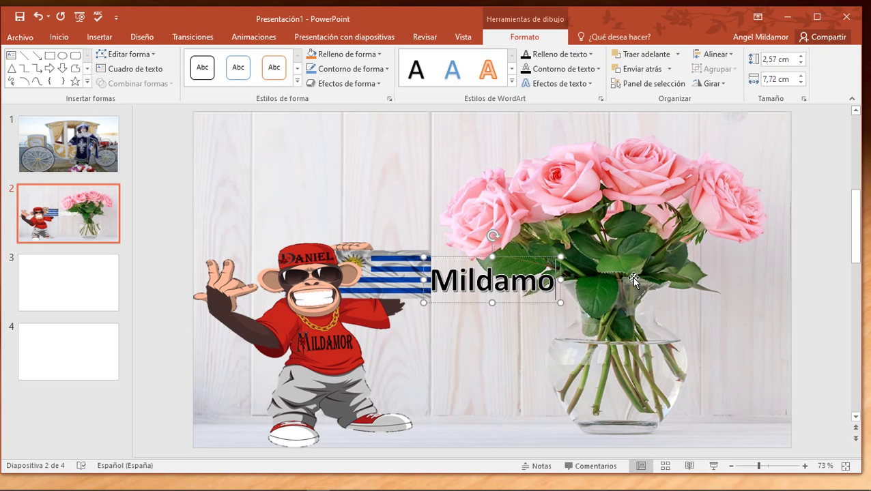
pyautogui.write('r')
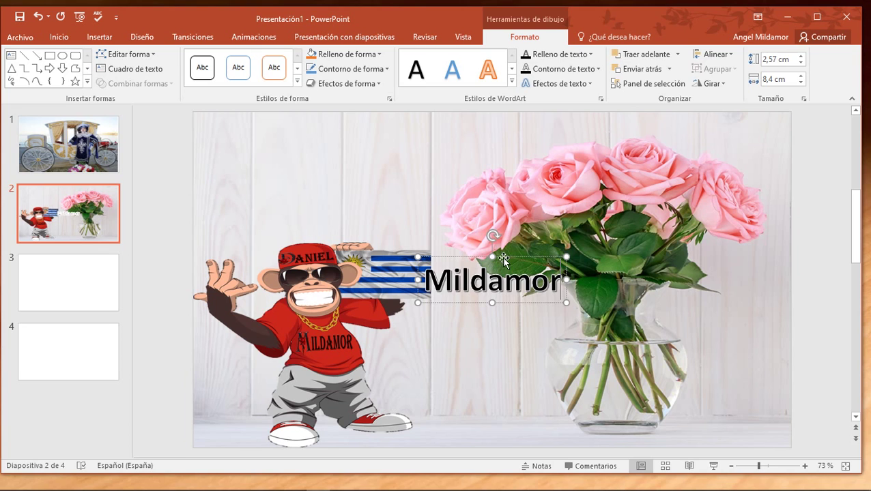
pyautogui.moveTo(503, 259); pyautogui.dragTo(340, 139)
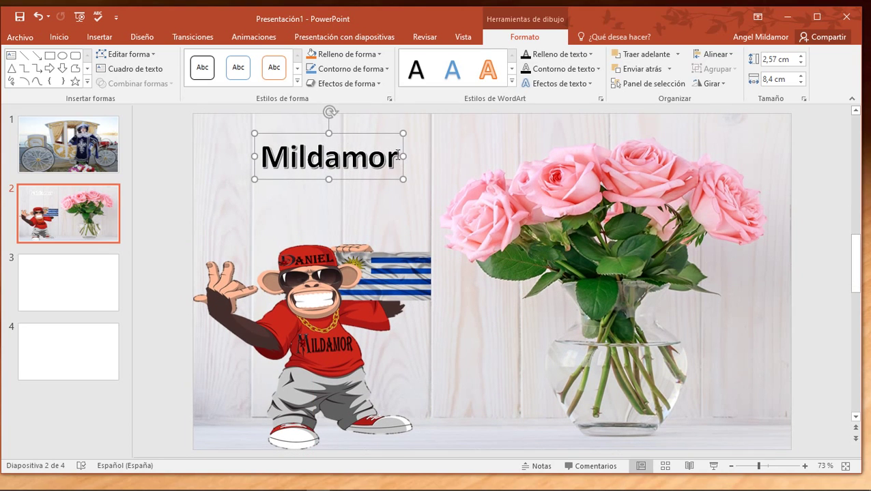
# - Set the WordArt title text to 72-point Algerian
pyautogui.doubleClick(331, 155)
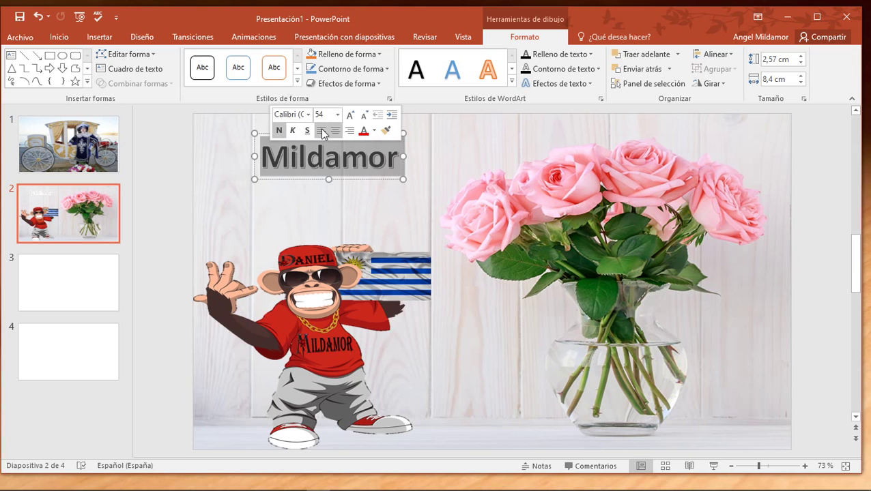
pyautogui.click(337, 115)
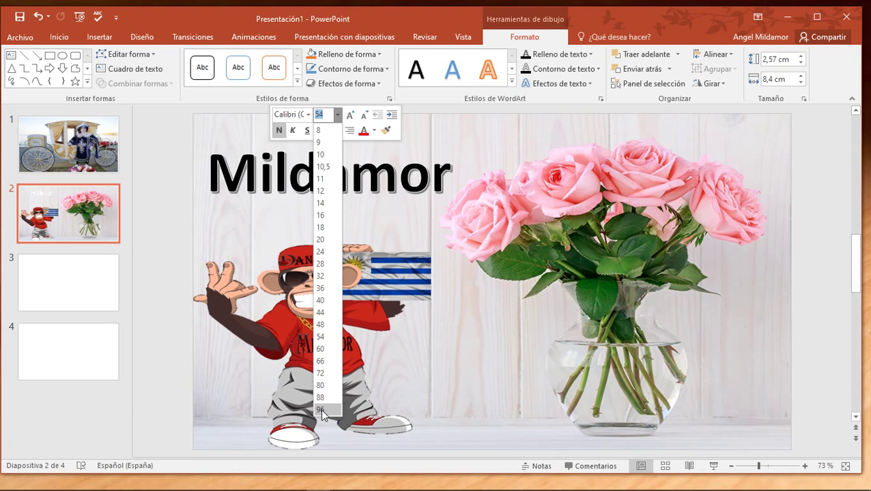
pyautogui.click(321, 374)
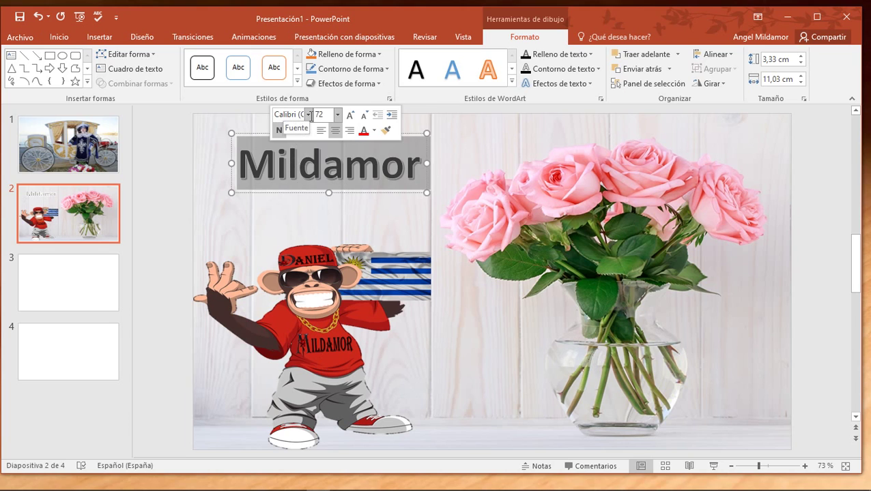
pyautogui.click(309, 114)
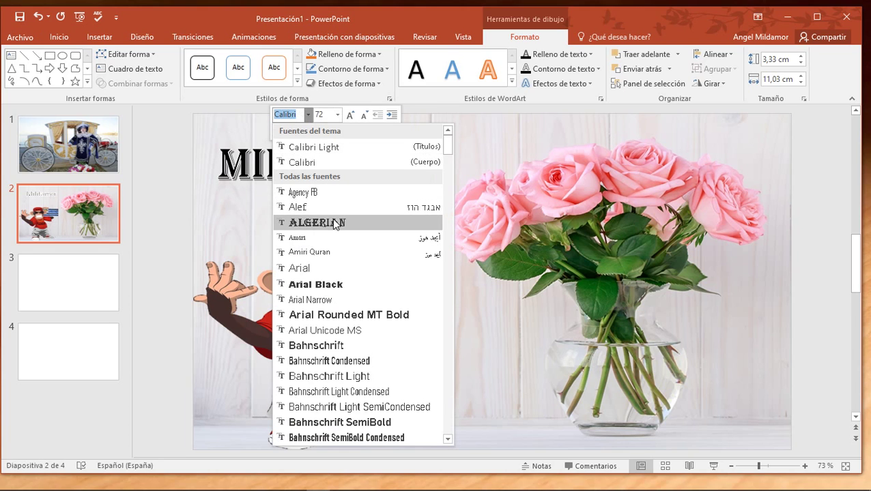
pyautogui.click(335, 225)
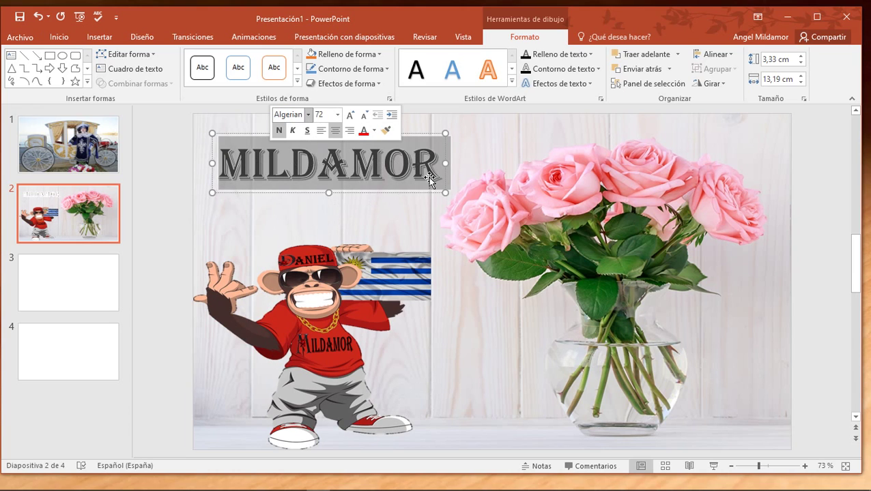
# - Give the title a red text fill and a 3 pt black outline
pyautogui.click(591, 55)
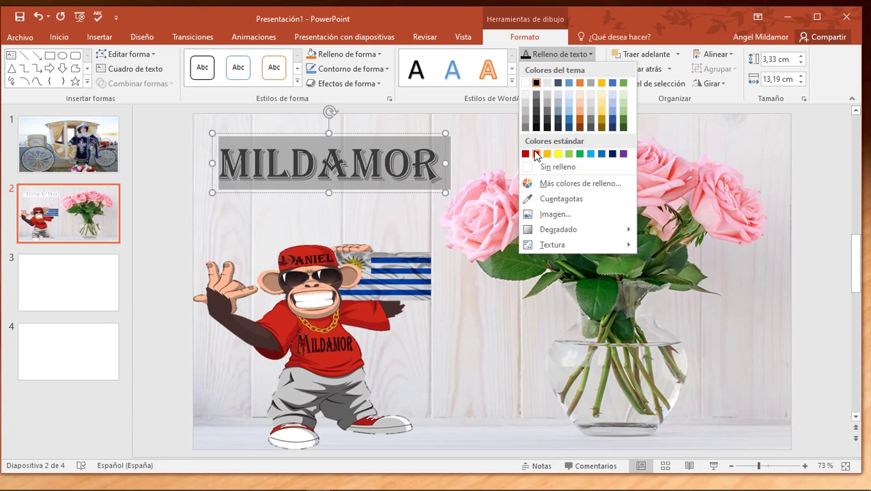
pyautogui.click(537, 155)
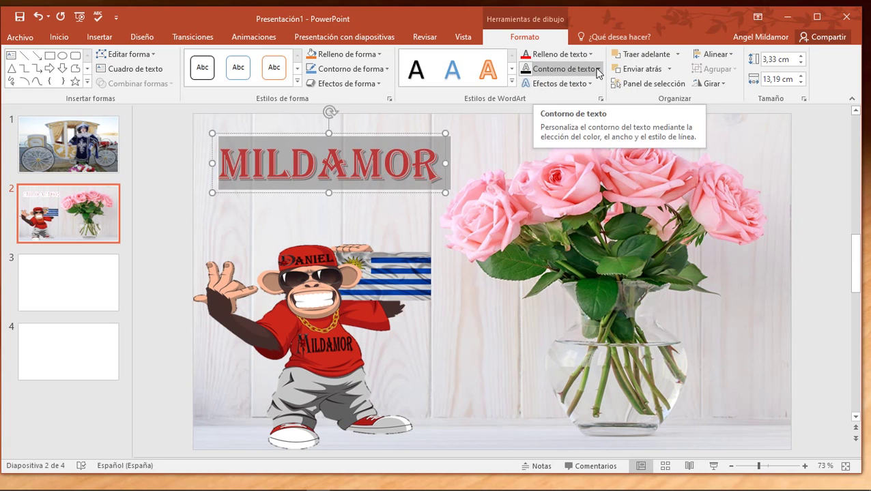
pyautogui.click(596, 71)
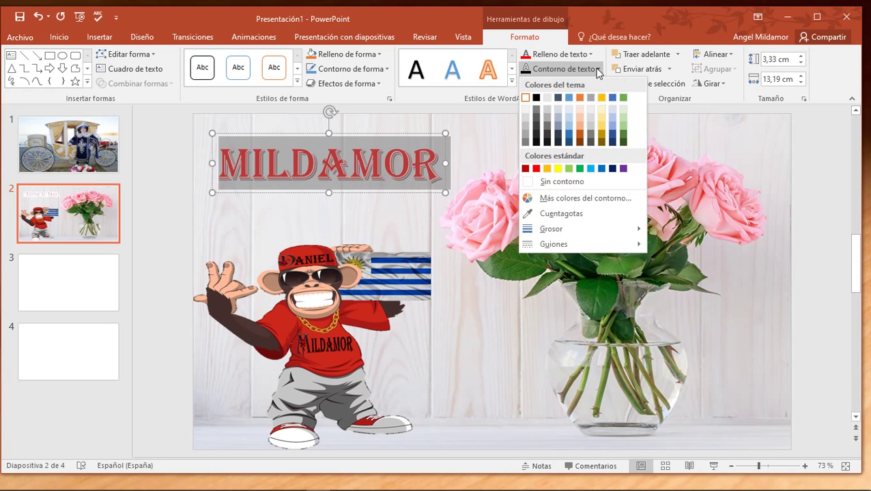
pyautogui.click(537, 99)
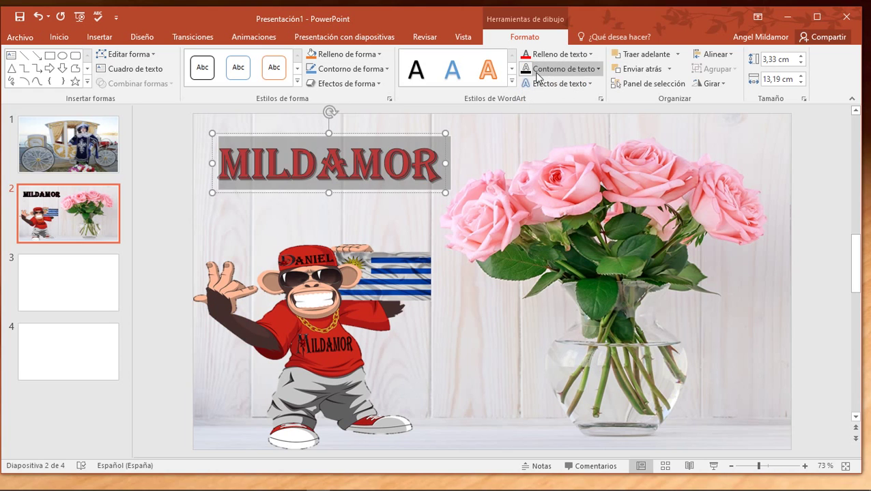
pyautogui.click(599, 69)
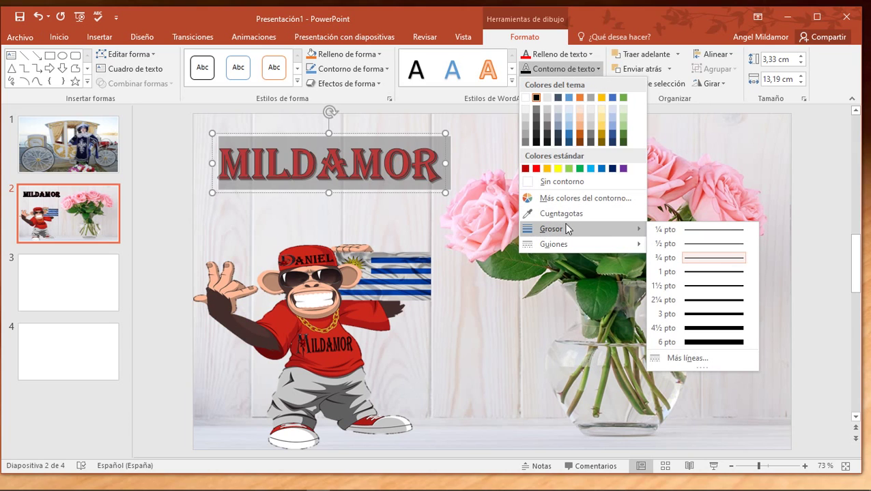
pyautogui.moveTo(551, 229)
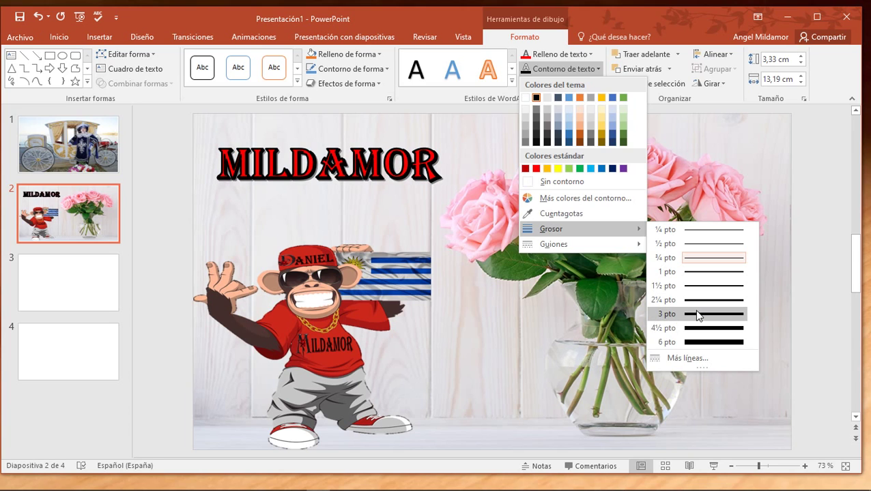
pyautogui.click(697, 313)
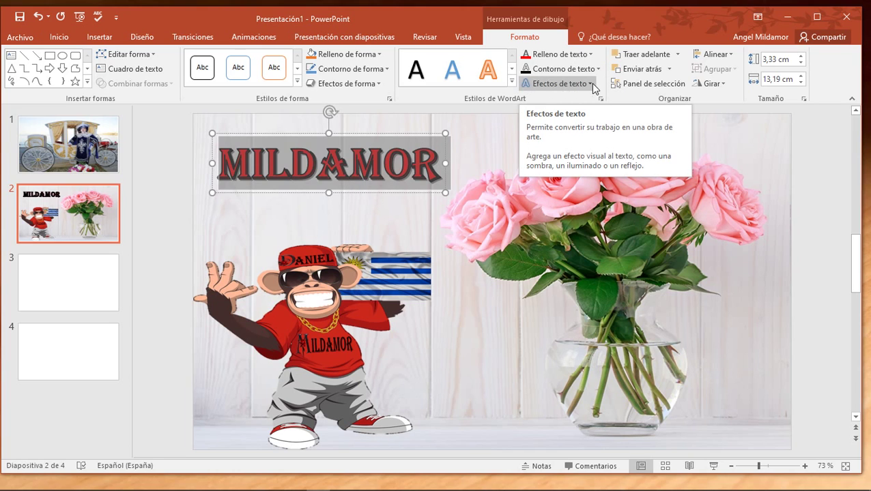
# - Apply a warp transform to MILDAMOR and adjust its handle to bend it into an arch
pyautogui.click(587, 86)
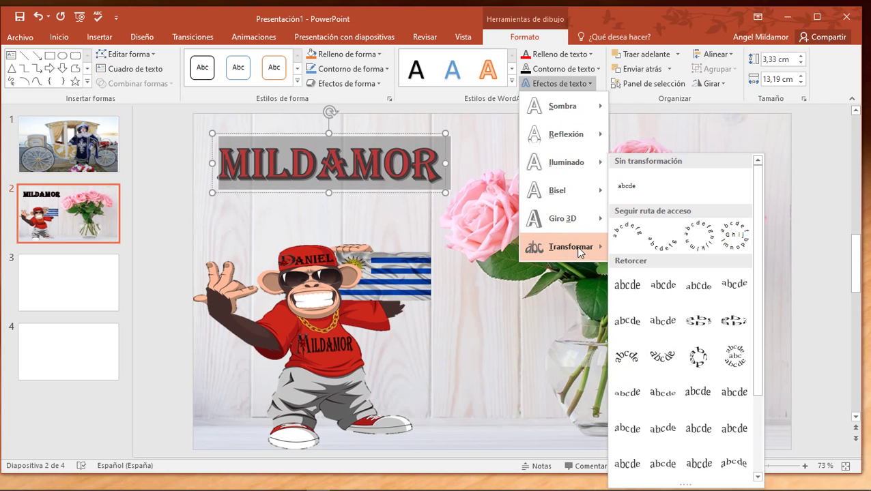
pyautogui.moveTo(564, 246)
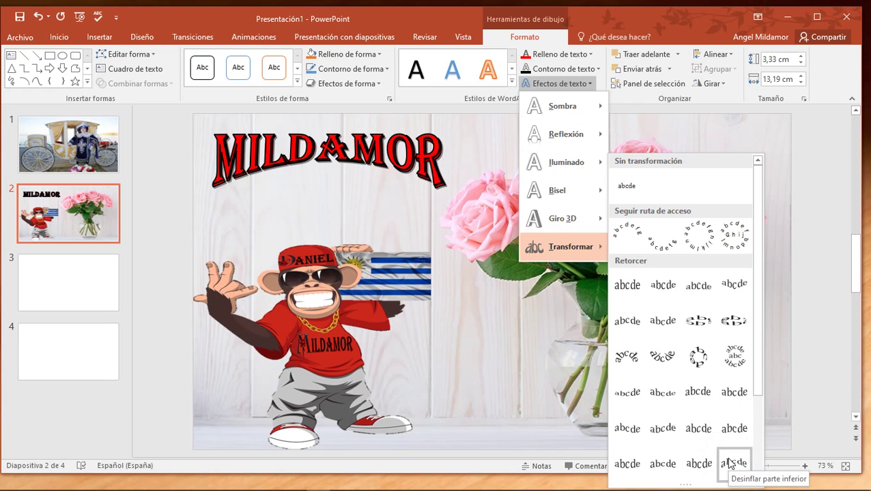
pyautogui.click(730, 464)
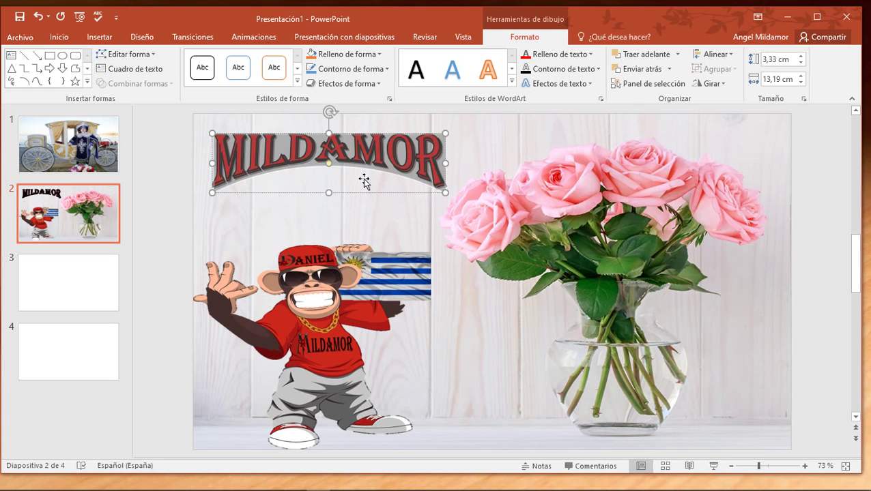
pyautogui.press('Escape')
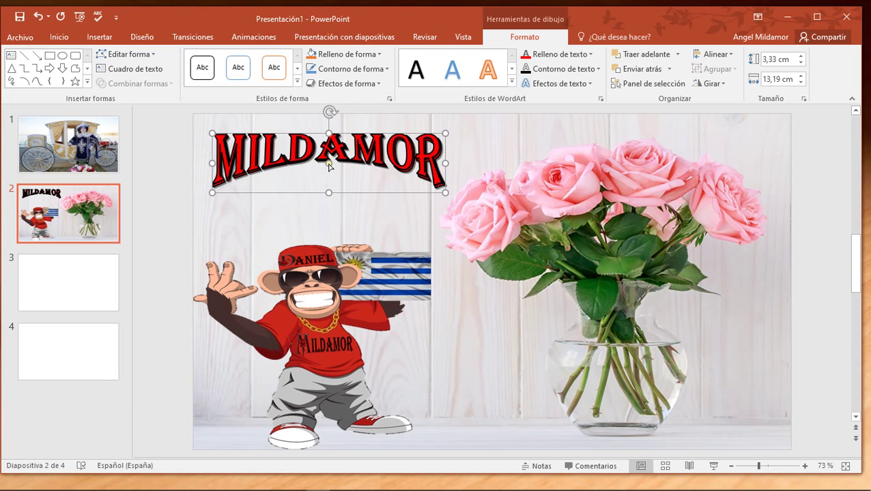
pyautogui.moveTo(328, 166); pyautogui.dragTo(329, 178)
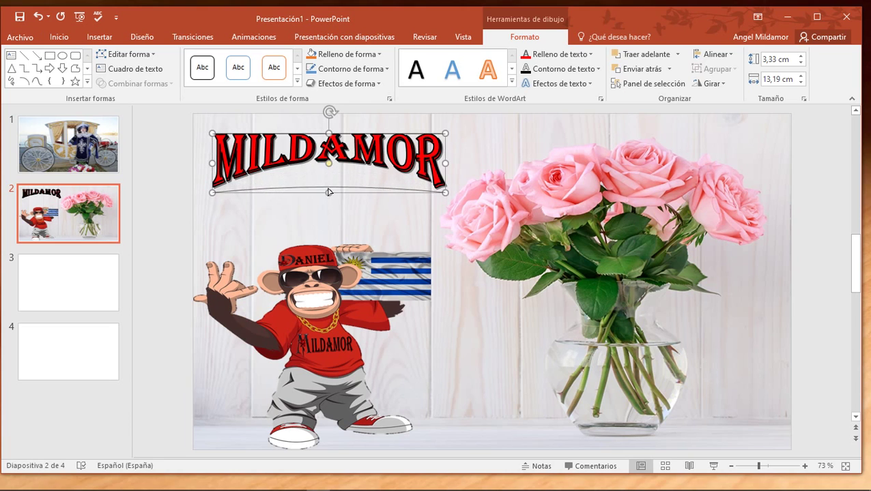
pyautogui.moveTo(329, 178); pyautogui.dragTo(329, 152)
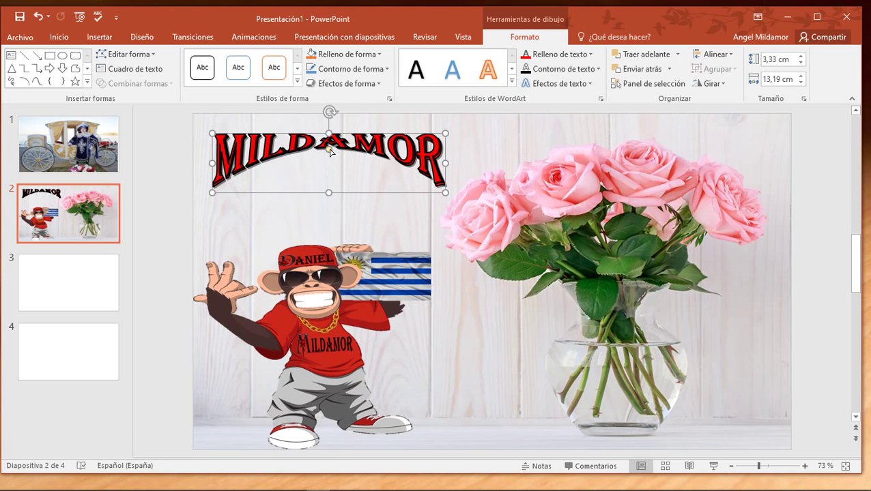
pyautogui.moveTo(330, 152); pyautogui.dragTo(328, 181)
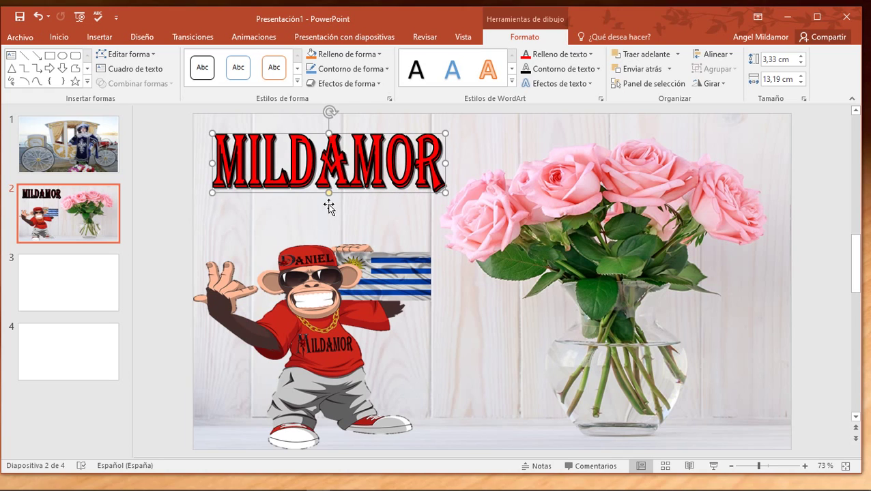
pyautogui.moveTo(329, 196); pyautogui.dragTo(328, 163)
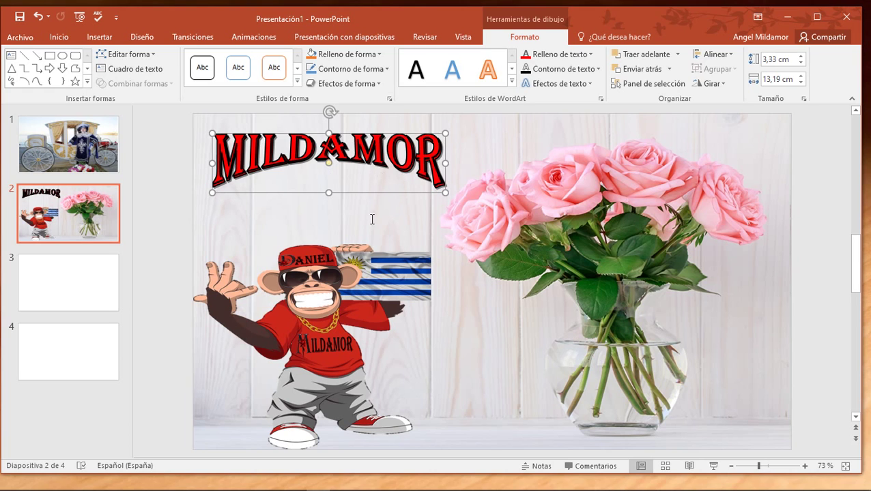
# - Nudge the MILDAMOR WordArt slightly lower and left, then go to blank slide 3
pyautogui.click(243, 229)
pyautogui.click(171, 236)
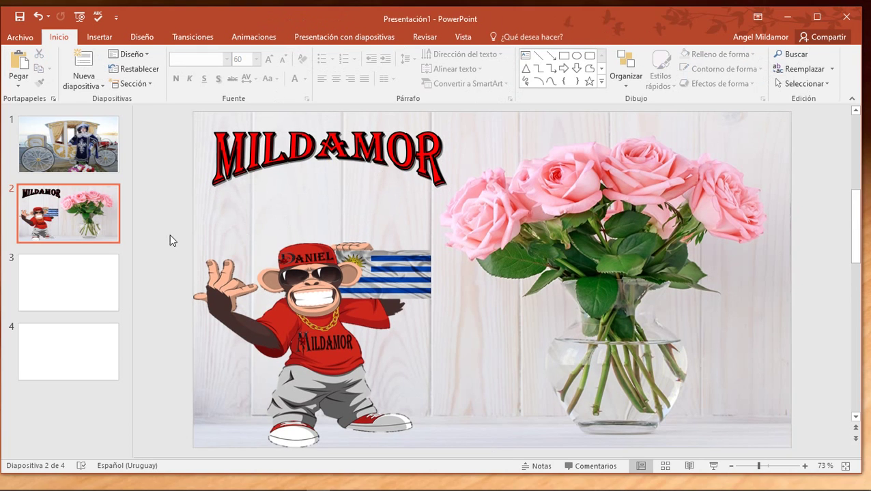
pyautogui.click(444, 152)
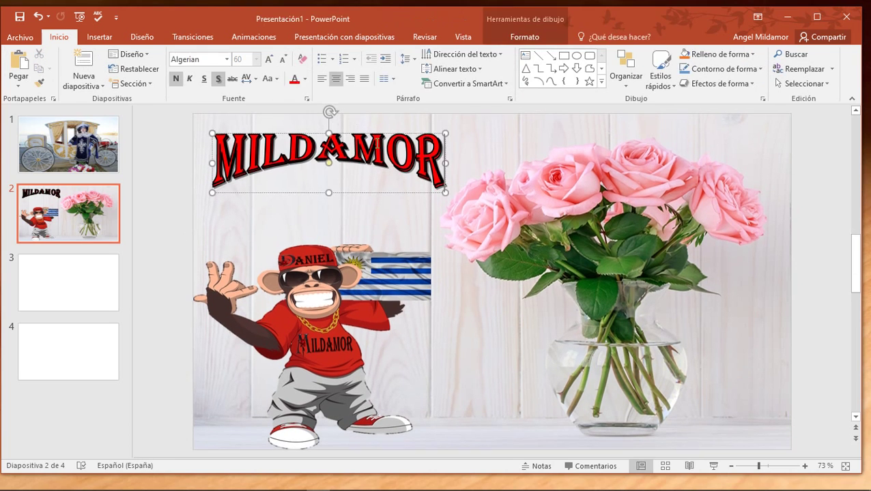
pyautogui.moveTo(345, 133); pyautogui.dragTo(344, 148)
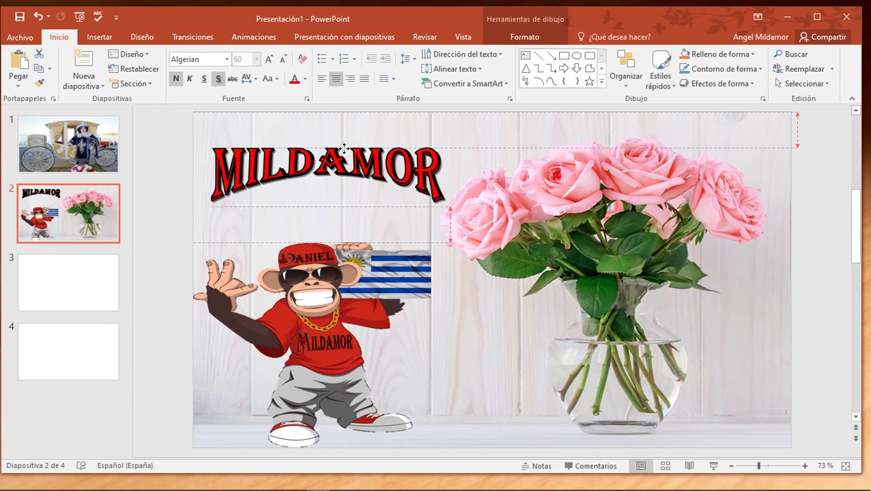
pyautogui.moveTo(345, 149); pyautogui.dragTo(334, 153)
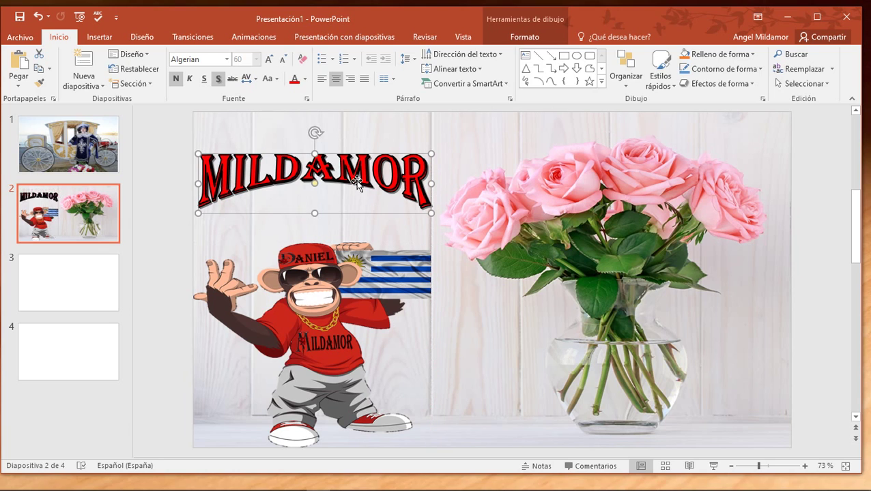
pyautogui.click(159, 286)
pyautogui.click(106, 290)
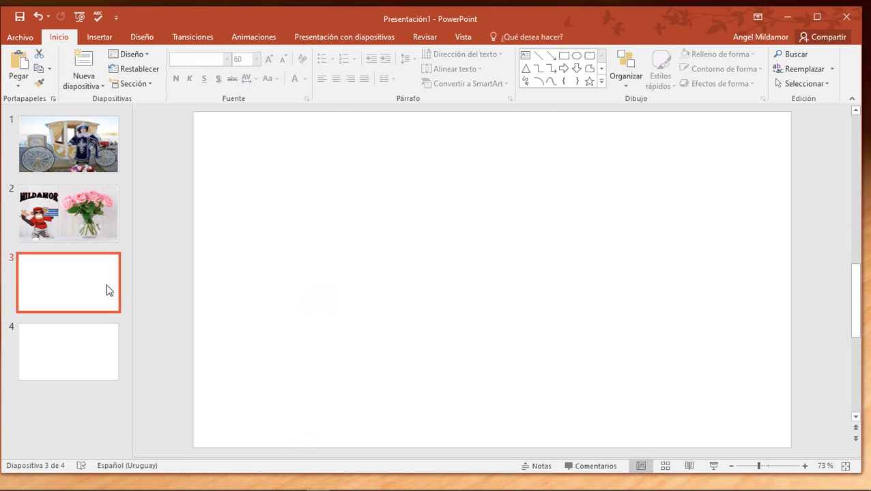
# - Insert the Alstroemeria sunflowers bouquet picture from the ROSAS folder onto slide 3
pyautogui.click(99, 37)
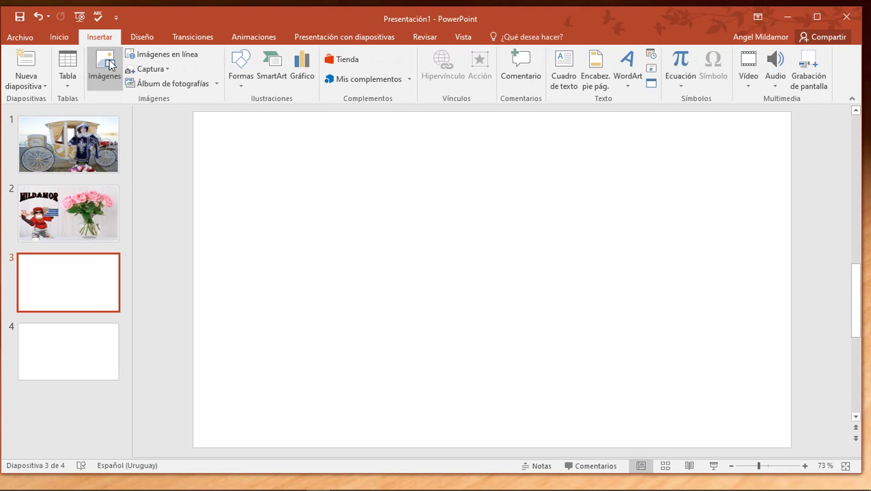
pyautogui.click(110, 65)
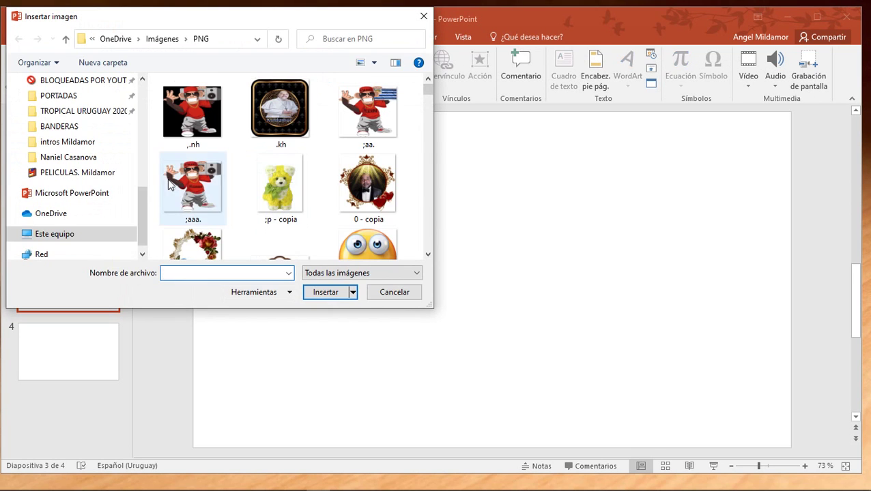
pyautogui.scroll(2, 140, 170)
pyautogui.scroll(4, 140, 171)
pyautogui.scroll(3, 140, 171)
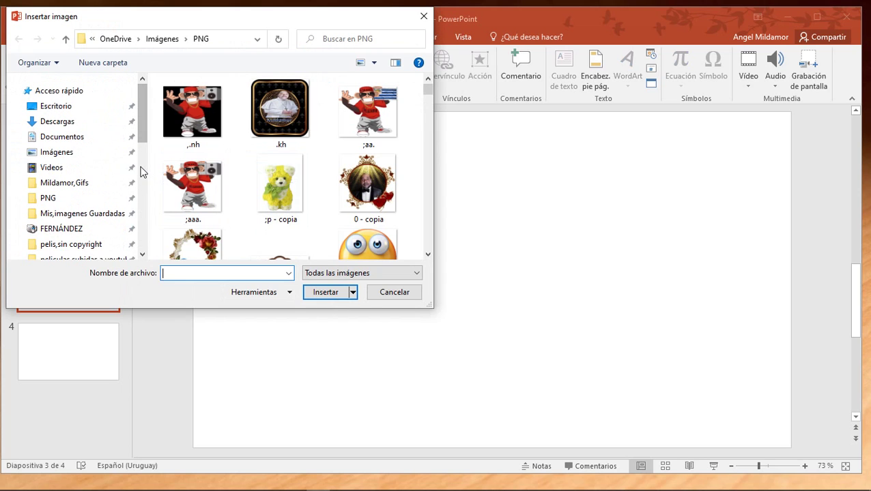
pyautogui.click(81, 153)
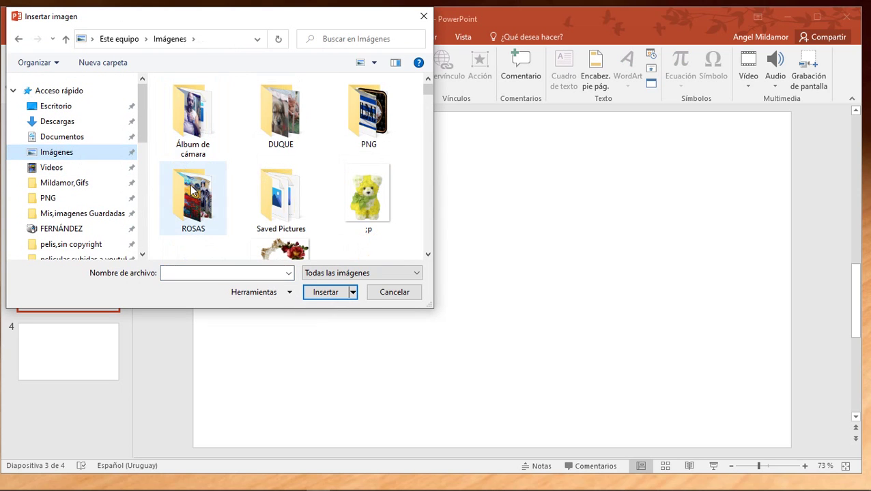
pyautogui.click(190, 199)
pyautogui.click(313, 296)
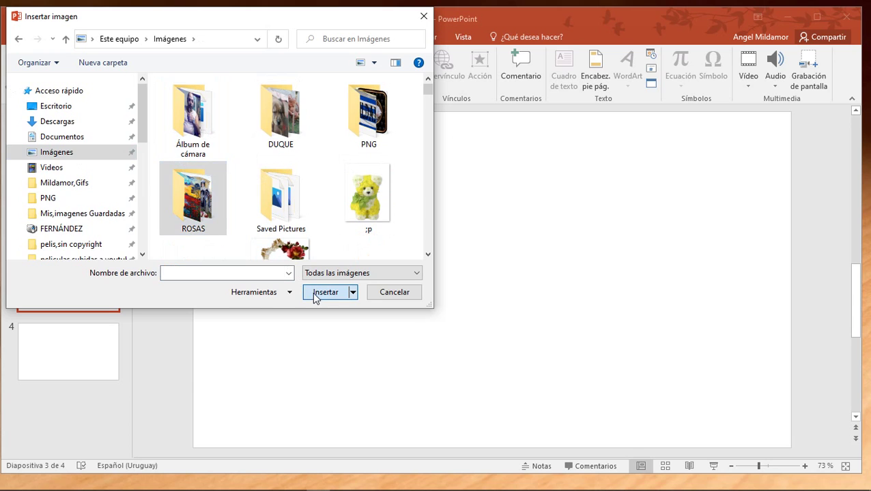
pyautogui.click(191, 192)
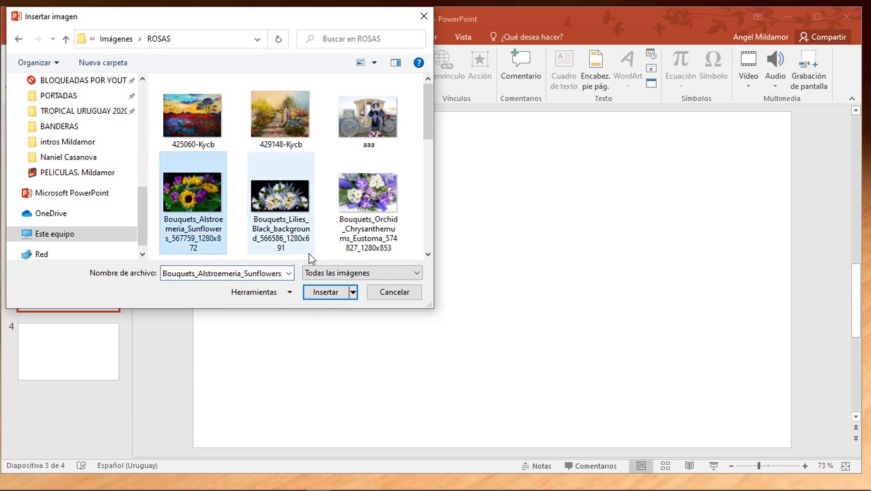
pyautogui.click(323, 298)
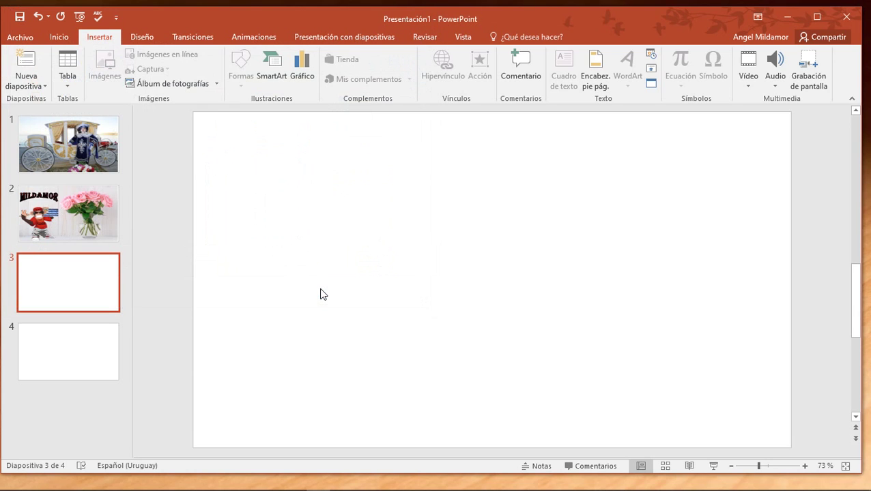
# - Move and stretch the bouquet picture to fill the slide at 19,05 × 33,87 cm
pyautogui.moveTo(508, 301); pyautogui.dragTo(272, 185)
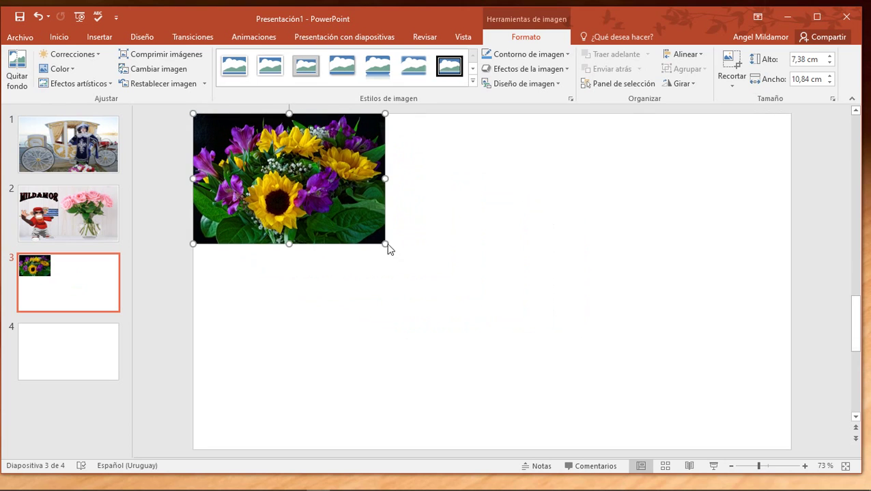
pyautogui.moveTo(387, 245); pyautogui.dragTo(653, 443)
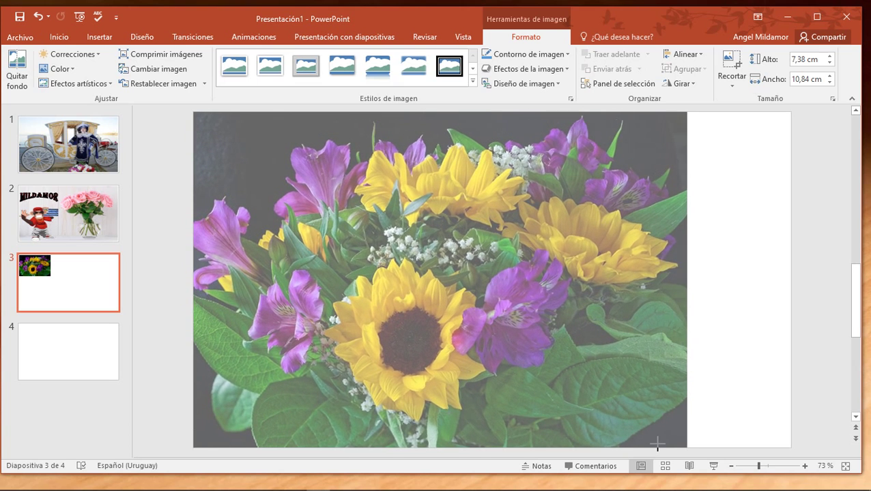
pyautogui.moveTo(654, 444); pyautogui.dragTo(656, 447)
pyautogui.moveTo(687, 282)
pyautogui.mouseDown()
pyautogui.moveTo(790, 265)
pyautogui.moveTo(761, 268)
pyautogui.mouseUp()
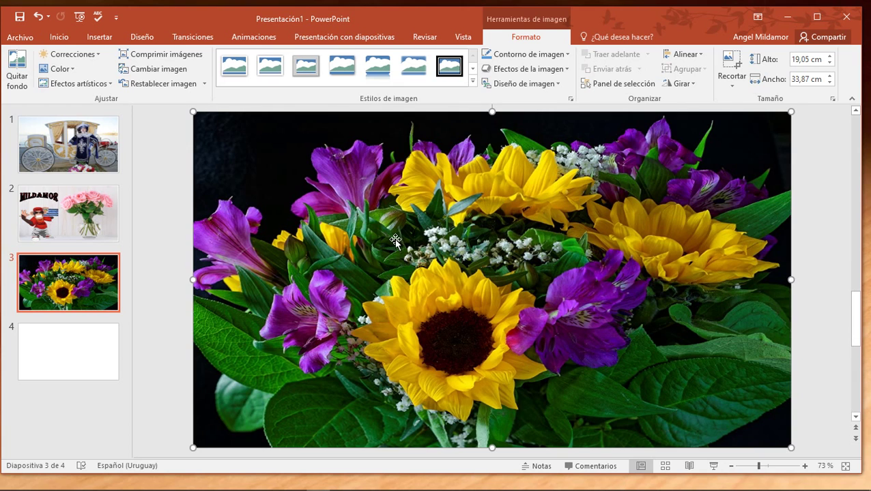
# - Delete the empty fifth slide with Cortar, leaving slide 4 as the last slide
pyautogui.click(76, 361)
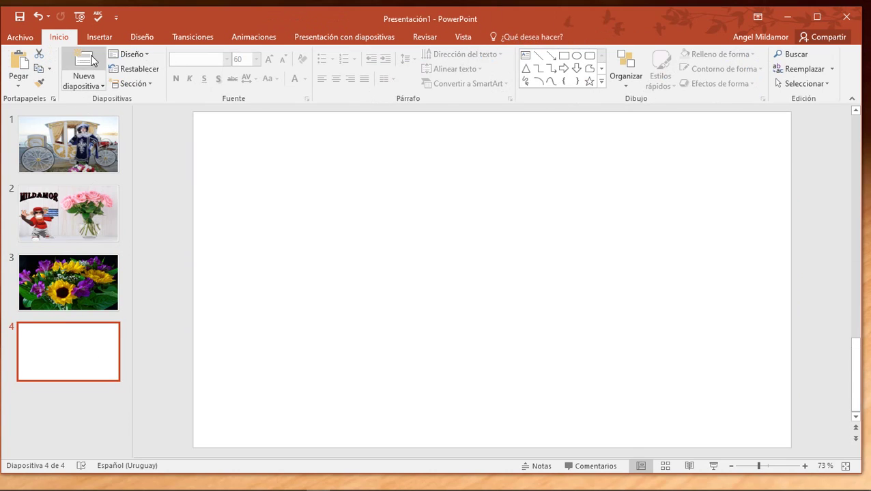
pyautogui.click(91, 60)
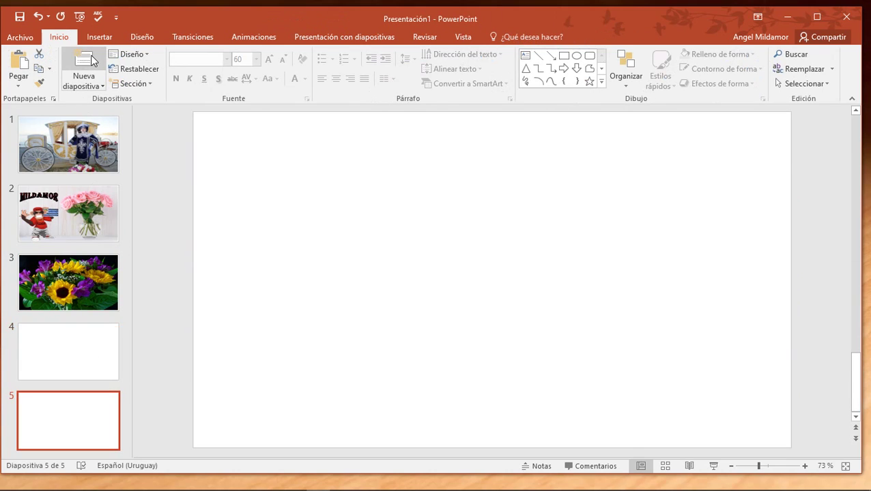
pyautogui.rightClick(72, 417)
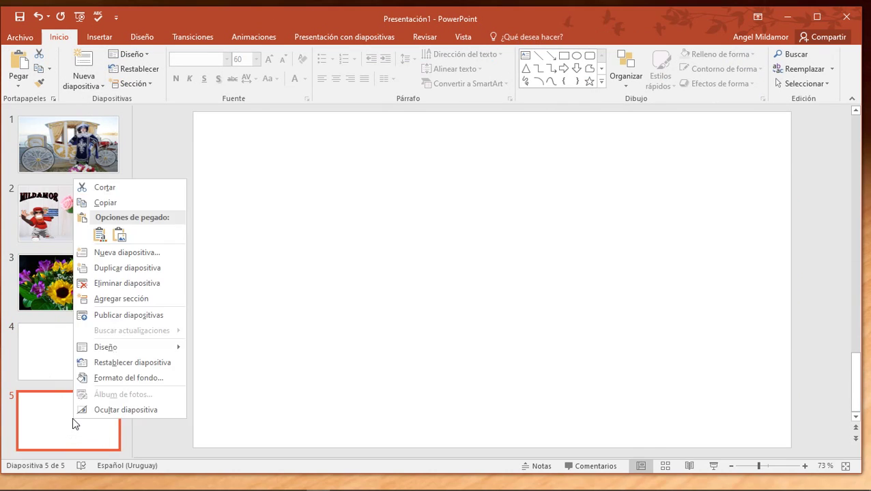
pyautogui.click(133, 194)
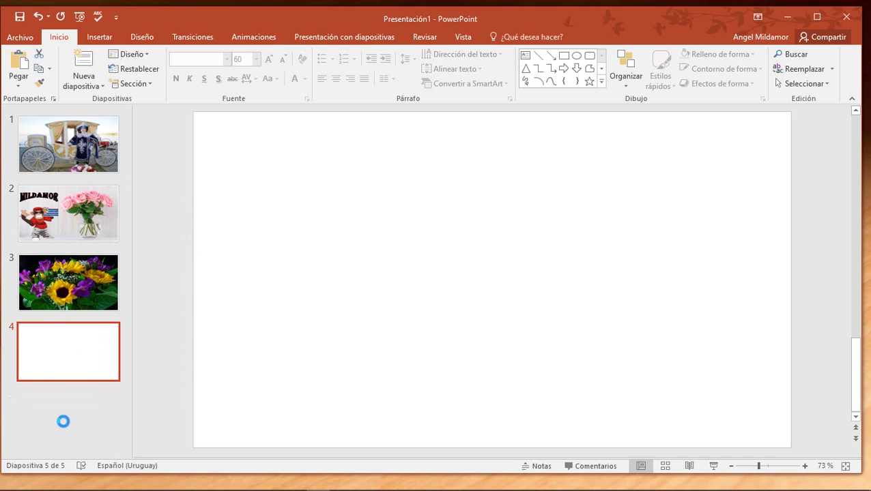
# - Insert the Bouquets_Orchid photo onto slide 4
pyautogui.click(396, 290)
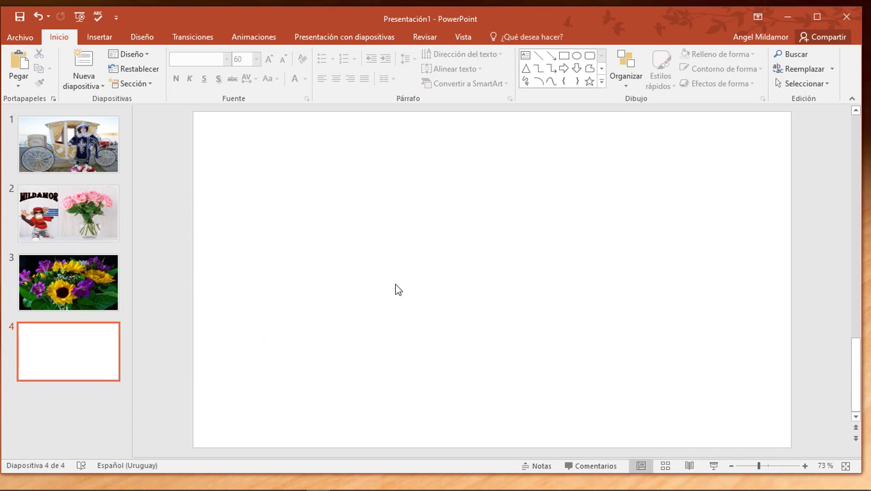
pyautogui.click(99, 37)
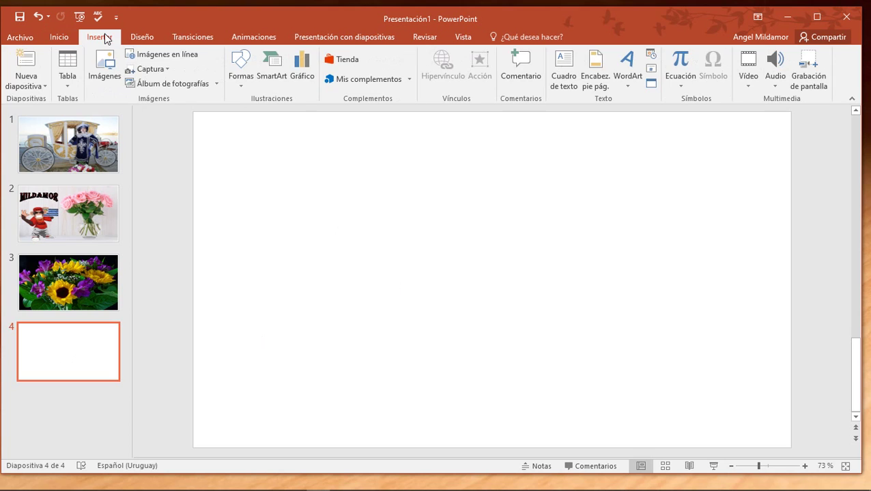
pyautogui.click(105, 62)
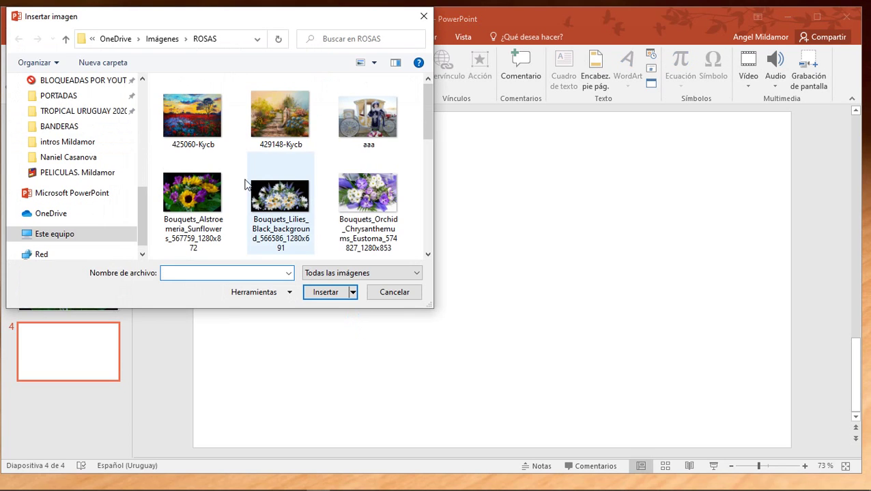
pyautogui.click(367, 193)
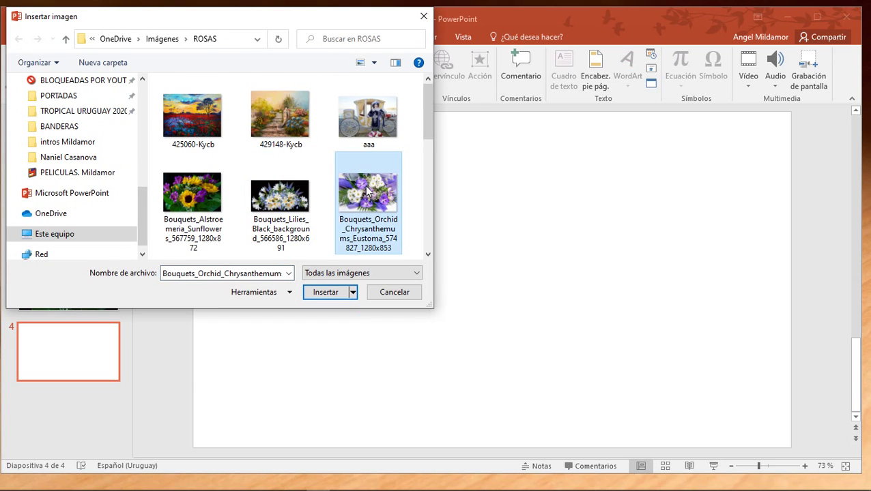
pyautogui.click(325, 293)
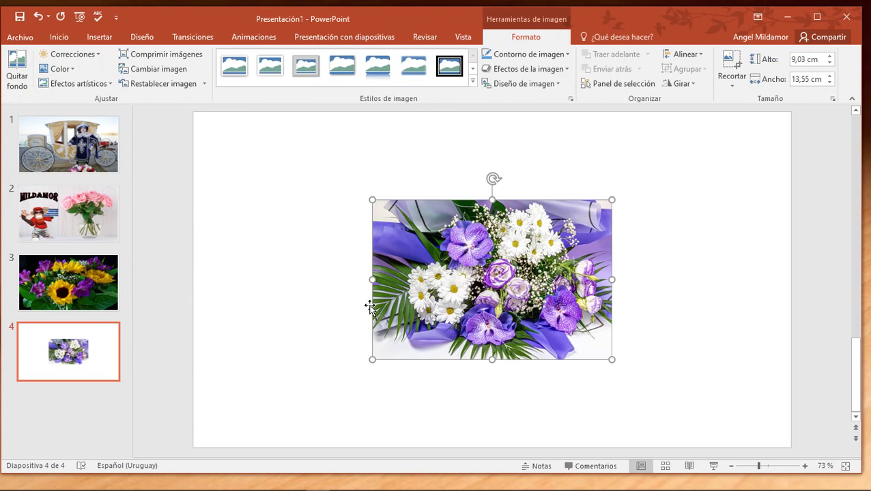
# - Move and stretch the orchid photo to cover slide 4 at 19,05 × 33,87 cm
pyautogui.moveTo(376, 307); pyautogui.dragTo(271, 218)
pyautogui.moveTo(314, 274); pyautogui.dragTo(317, 441)
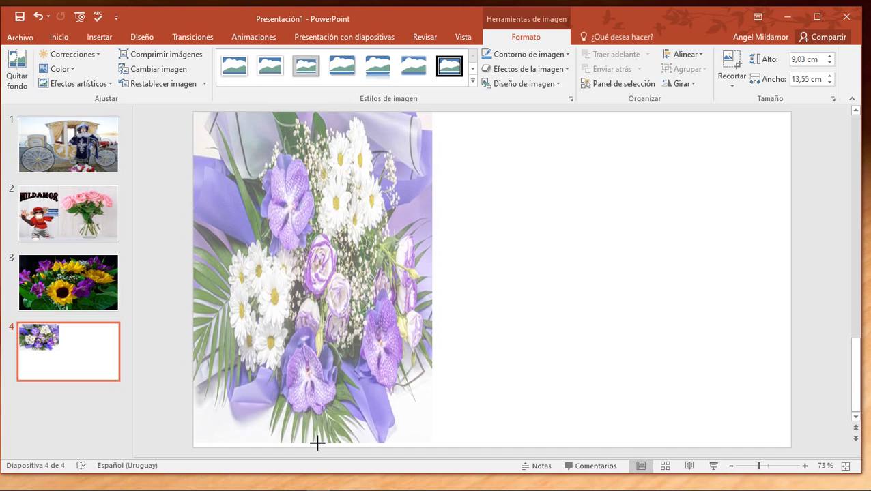
pyautogui.moveTo(317, 441); pyautogui.dragTo(317, 448)
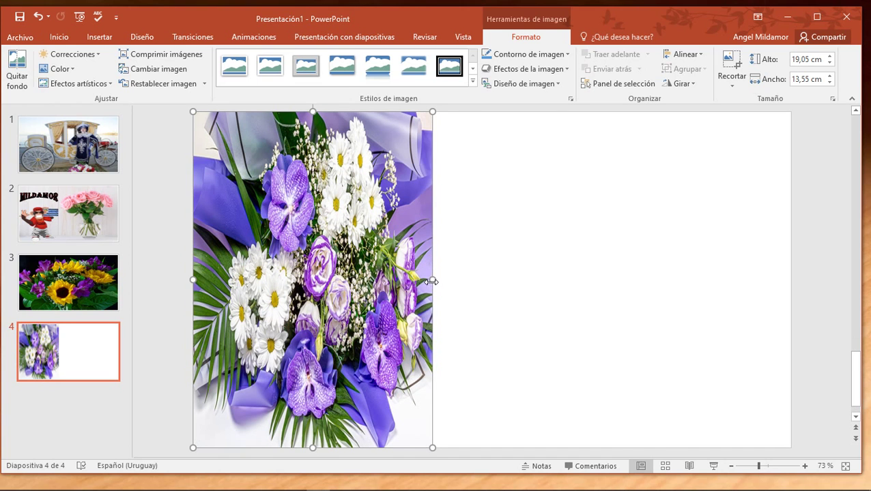
pyautogui.moveTo(473, 280); pyautogui.dragTo(789, 253)
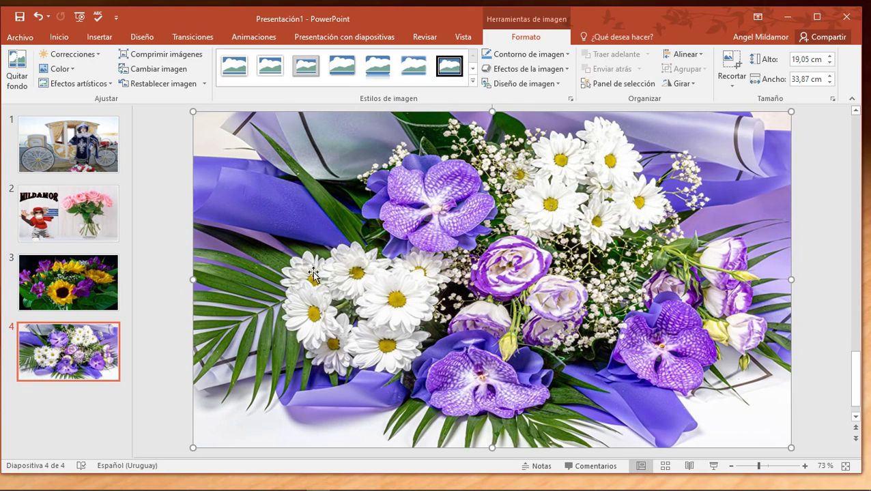
pyautogui.click(99, 36)
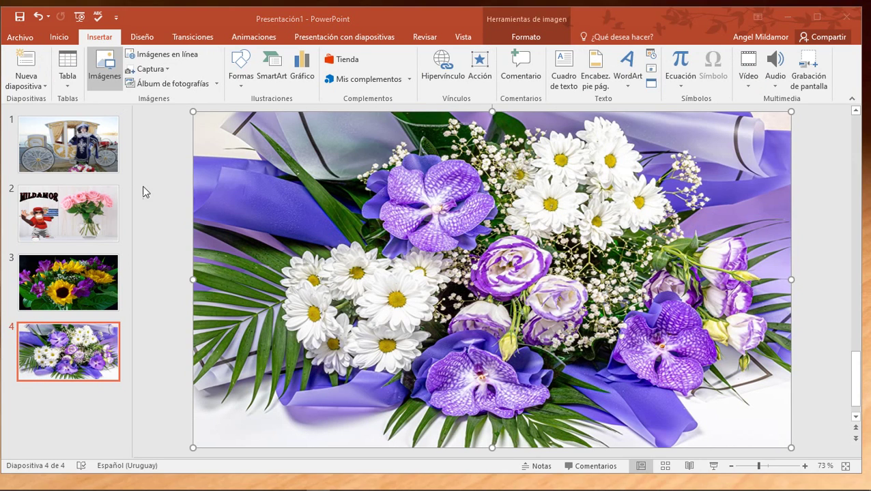
# - Insert the 1,yo banner from the PNG folder and centre it over the upper flowers
pyautogui.scroll(5, 83, 154)
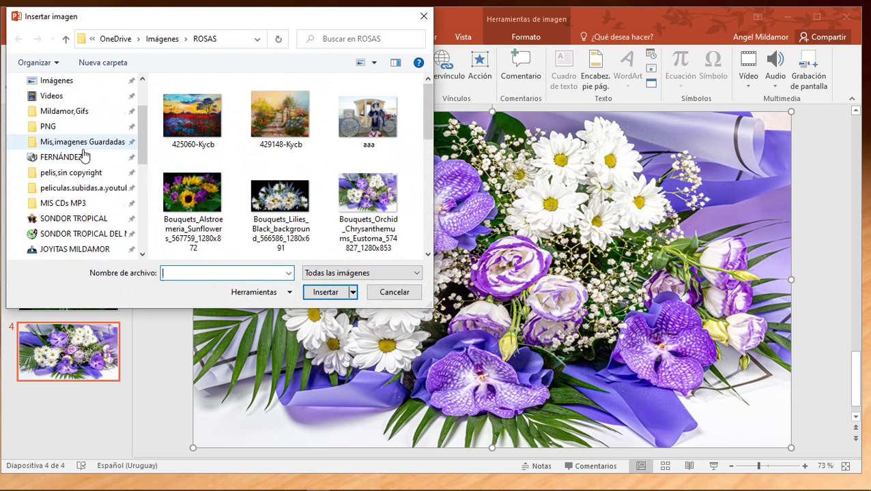
pyautogui.scroll(5, 83, 154)
pyautogui.click(68, 202)
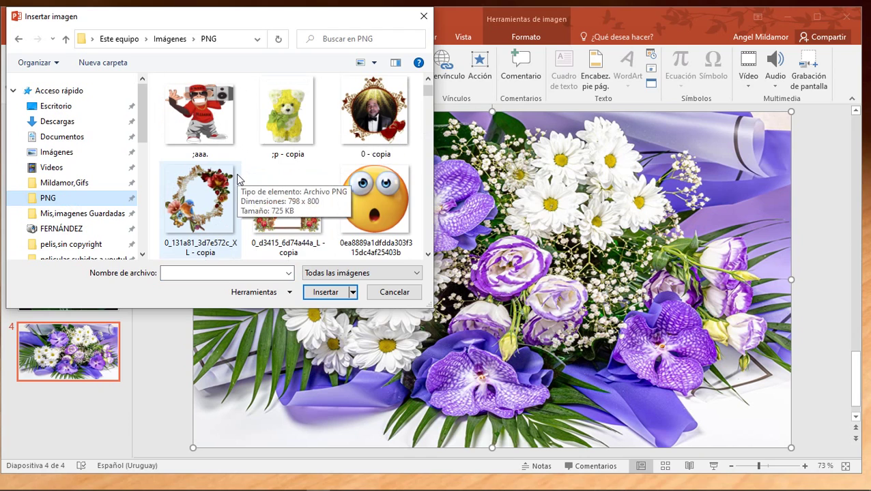
pyautogui.scroll(-3, 235, 182)
pyautogui.scroll(-2, 326, 221)
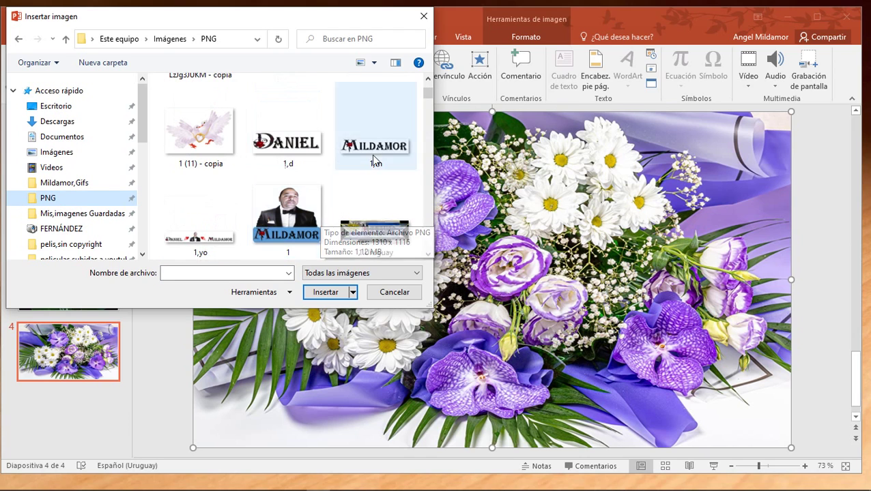
pyautogui.click(201, 242)
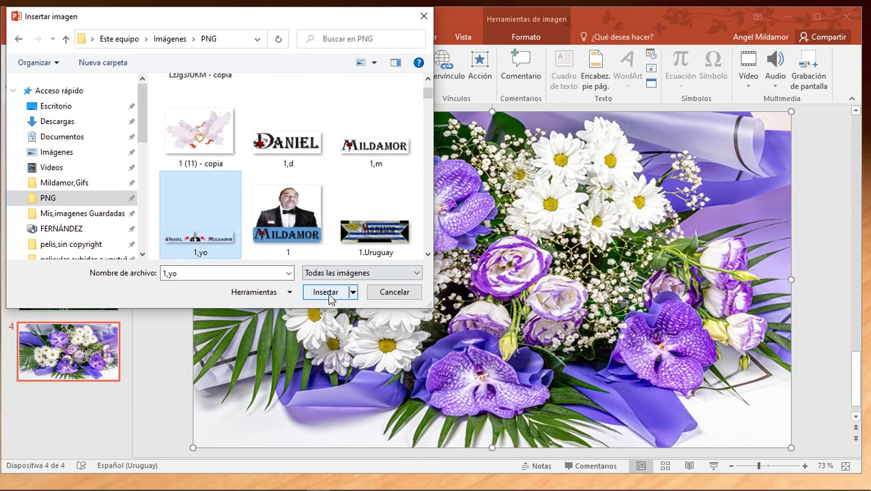
pyautogui.click(326, 293)
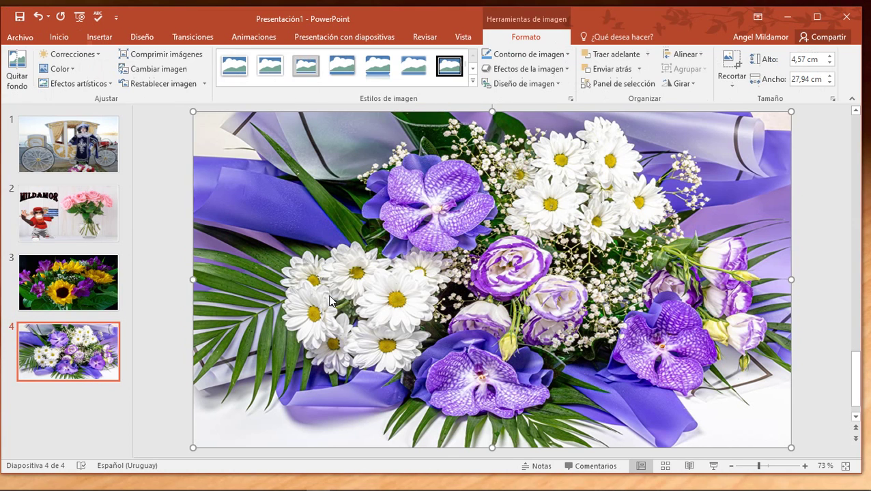
pyautogui.moveTo(405, 292); pyautogui.dragTo(455, 427)
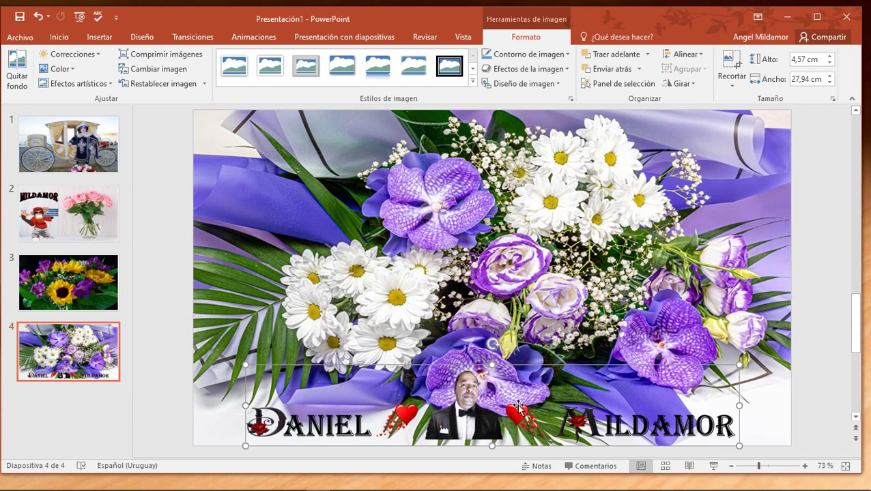
pyautogui.moveTo(518, 408)
pyautogui.mouseDown()
pyautogui.moveTo(468, 329)
pyautogui.moveTo(468, 206)
pyautogui.mouseUp()
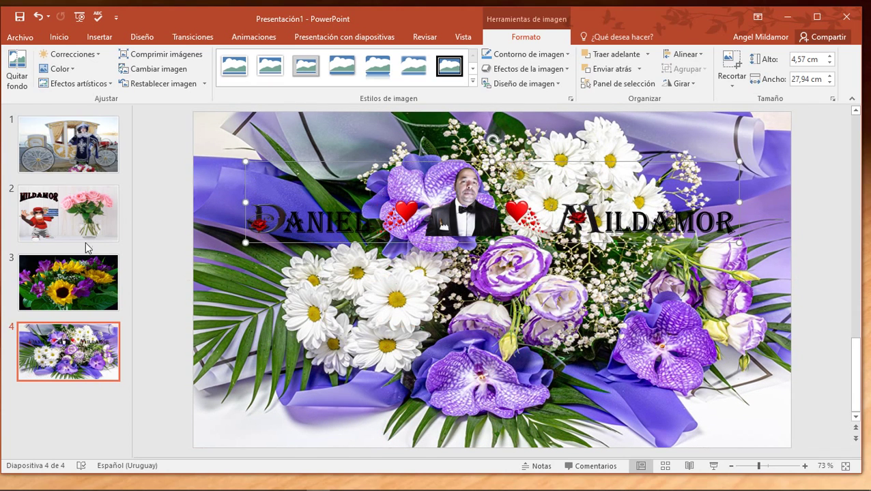
# - Copy the name banner, paste it as a picture on slide 1, and shrink it top-left
pyautogui.rightClick(464, 213)
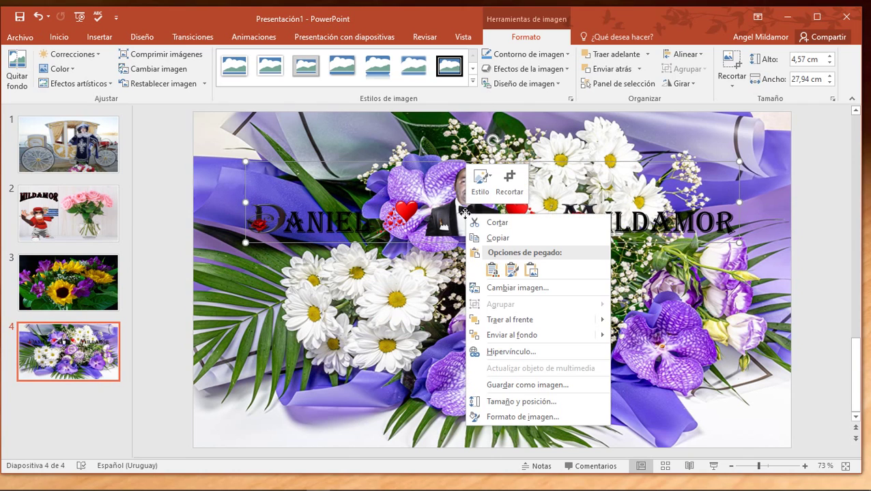
pyautogui.click(496, 238)
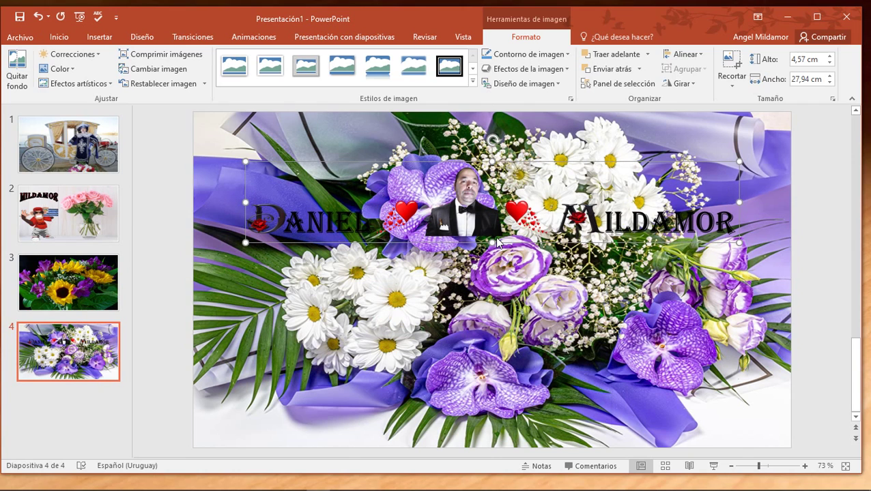
pyautogui.click(101, 152)
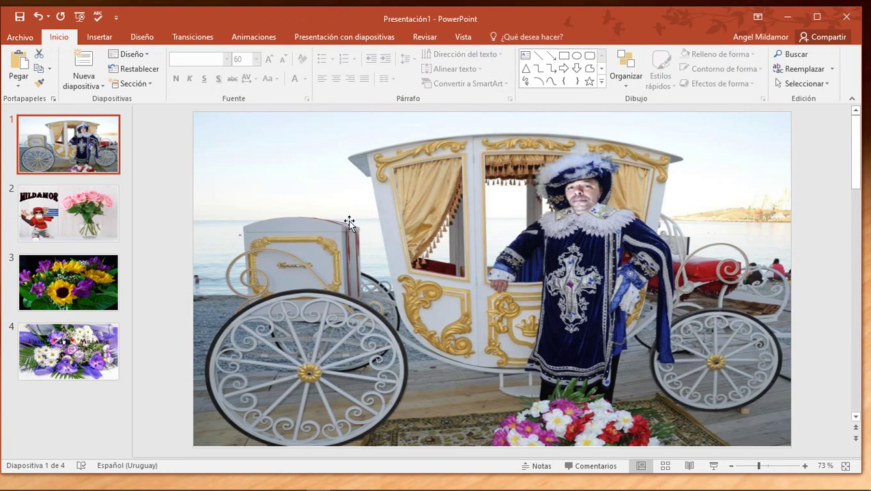
pyautogui.rightClick(333, 185)
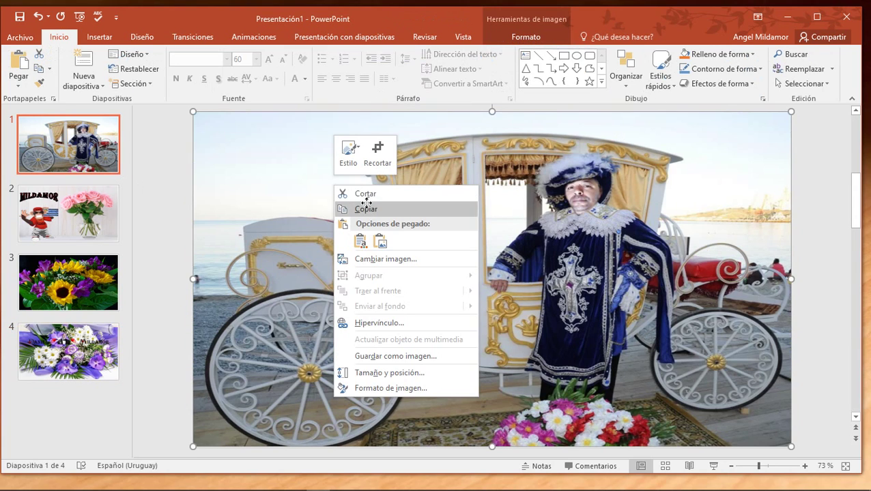
pyautogui.click(381, 243)
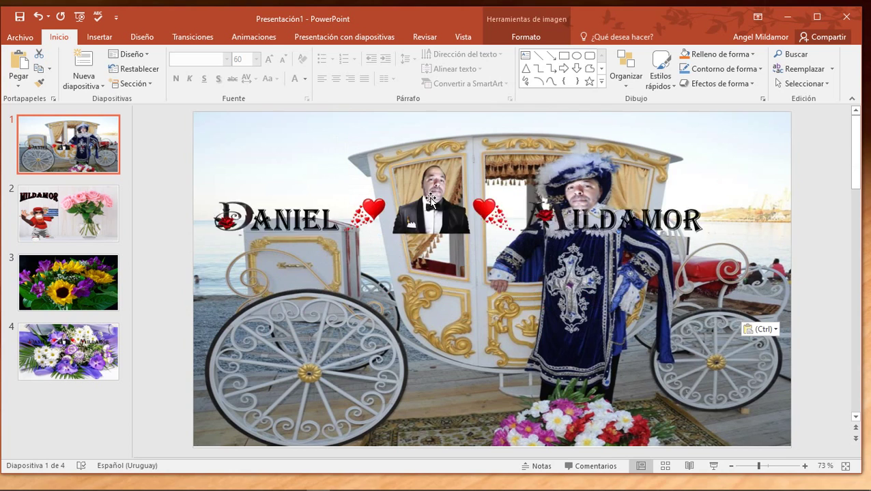
pyautogui.moveTo(431, 198); pyautogui.dragTo(410, 154)
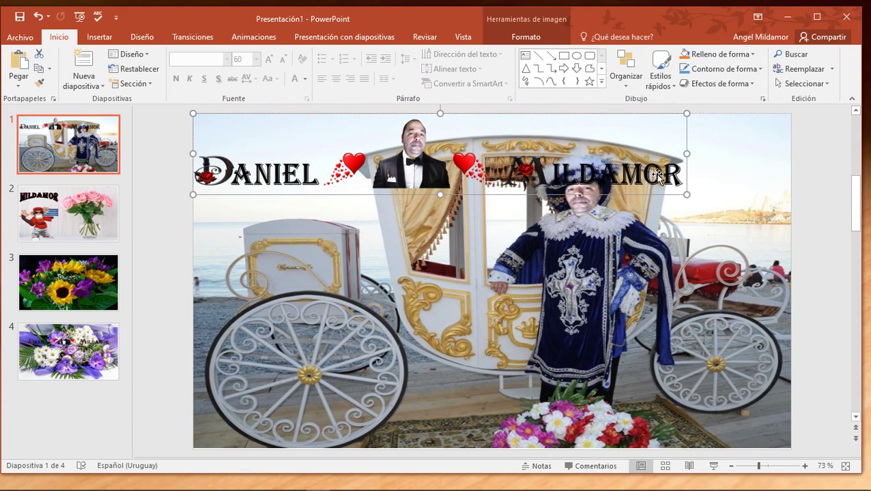
pyautogui.moveTo(687, 155); pyautogui.dragTo(345, 147)
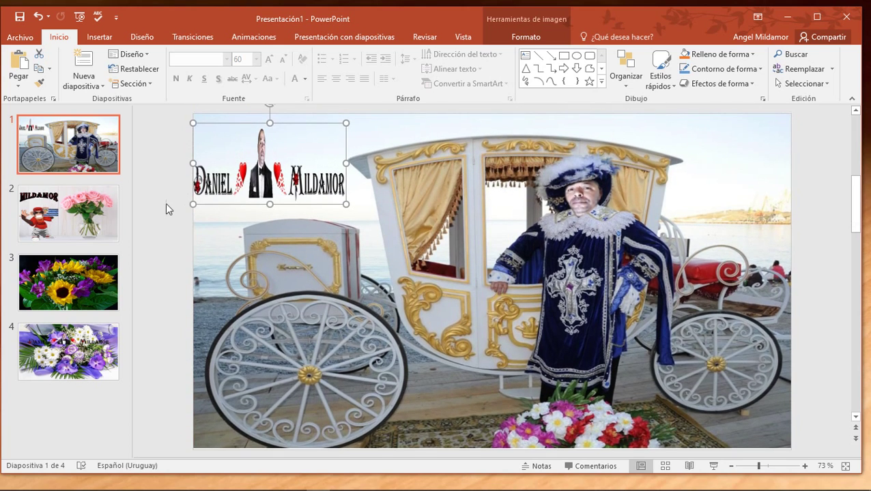
# - Paste the name banner onto slide 2 and narrow it toward the lower centre
pyautogui.click(68, 213)
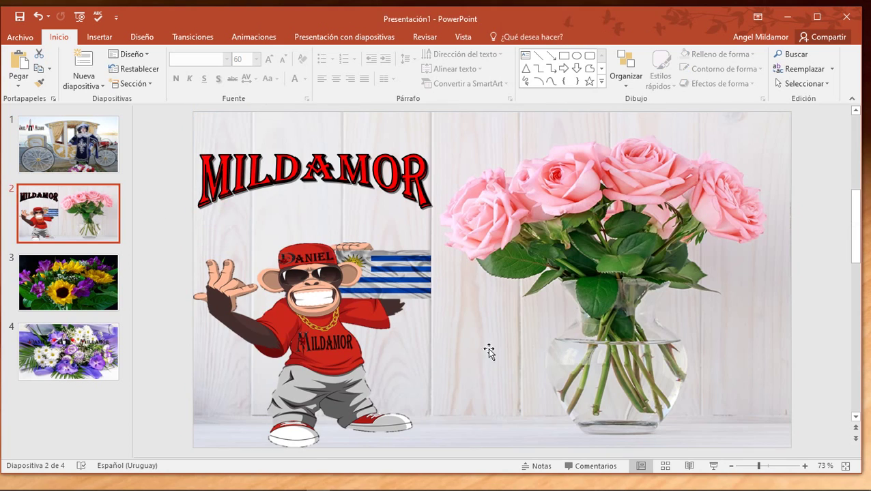
pyautogui.rightClick(488, 351)
pyautogui.press('Escape')
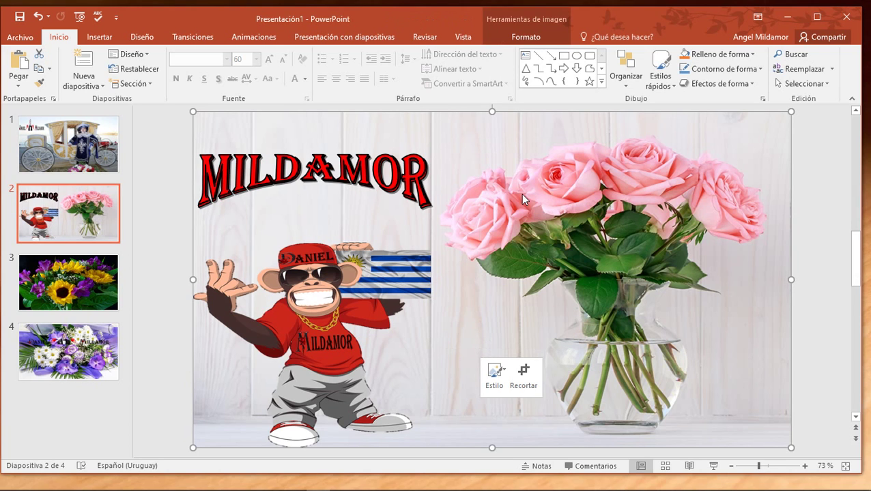
pyautogui.hotkey('ctrl', 'v')
pyautogui.moveTo(464, 293)
pyautogui.mouseDown()
pyautogui.moveTo(464, 407)
pyautogui.moveTo(479, 345)
pyautogui.mouseUp()
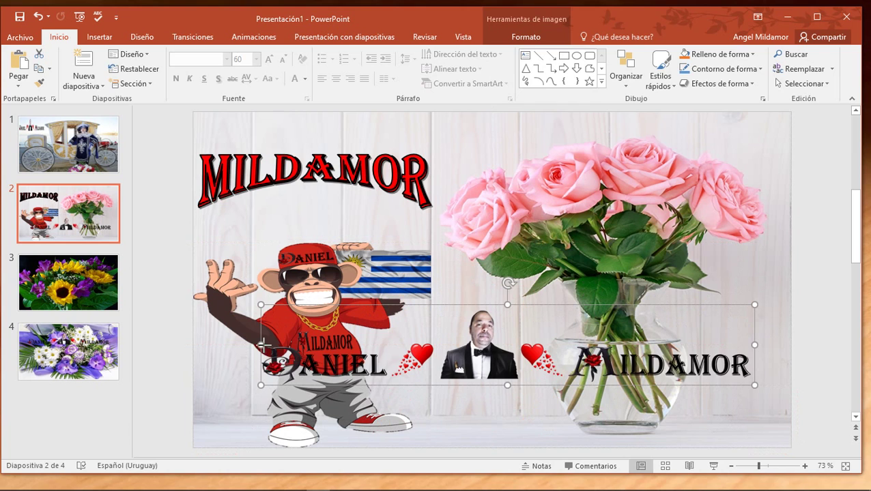
pyautogui.moveTo(262, 345); pyautogui.dragTo(515, 344)
pyautogui.moveTo(632, 357); pyautogui.dragTo(468, 357)
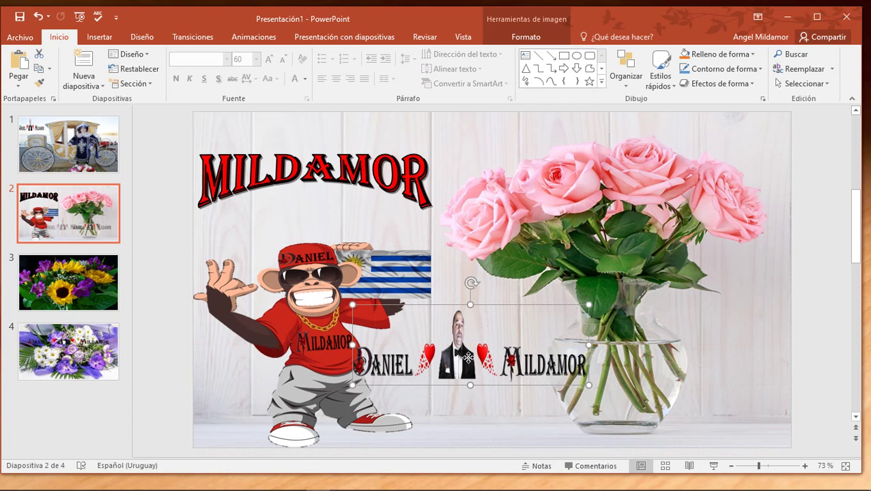
# - Cut the banner off slide 2, then check slide 1 and return to slide 2
pyautogui.rightClick(482, 307)
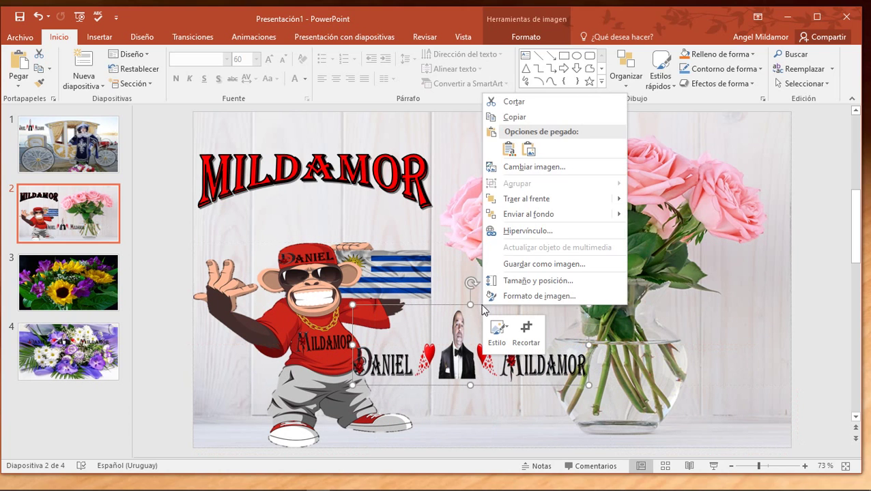
pyautogui.click(511, 101)
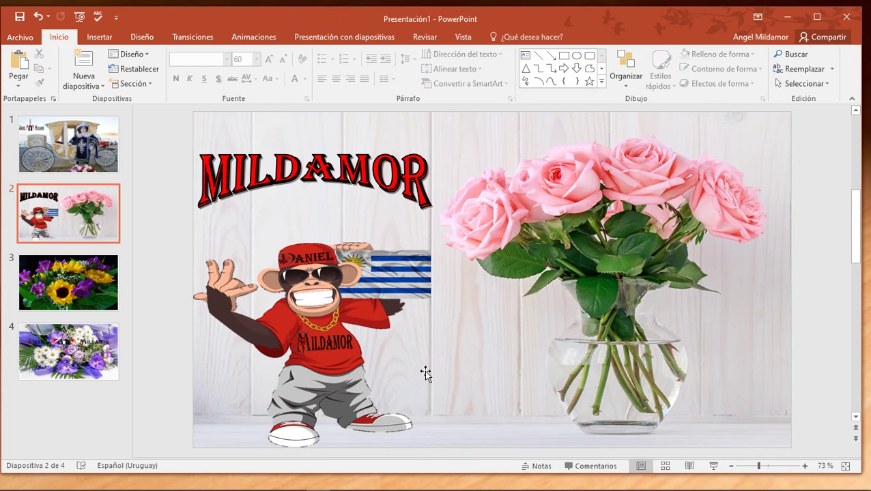
pyautogui.click(75, 155)
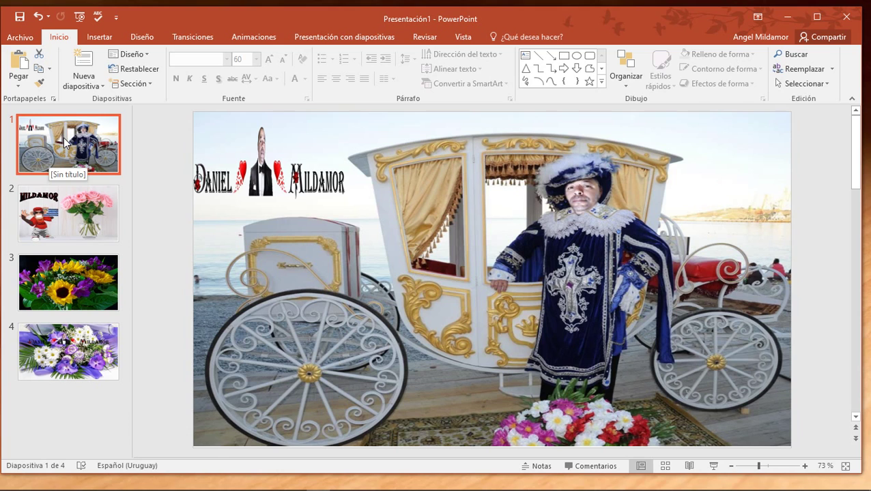
pyautogui.click(91, 215)
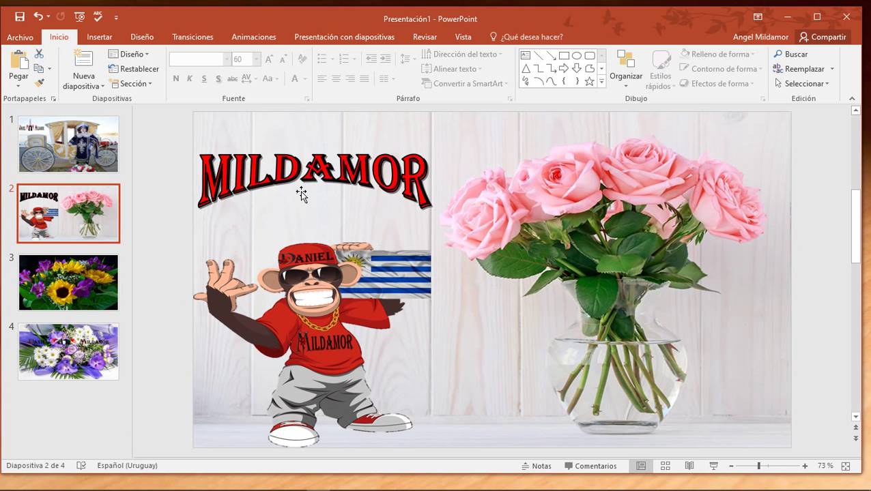
# - Apply the Cortinas transition to slide 2 with 06,00 duration, then open slide 3
pyautogui.click(194, 38)
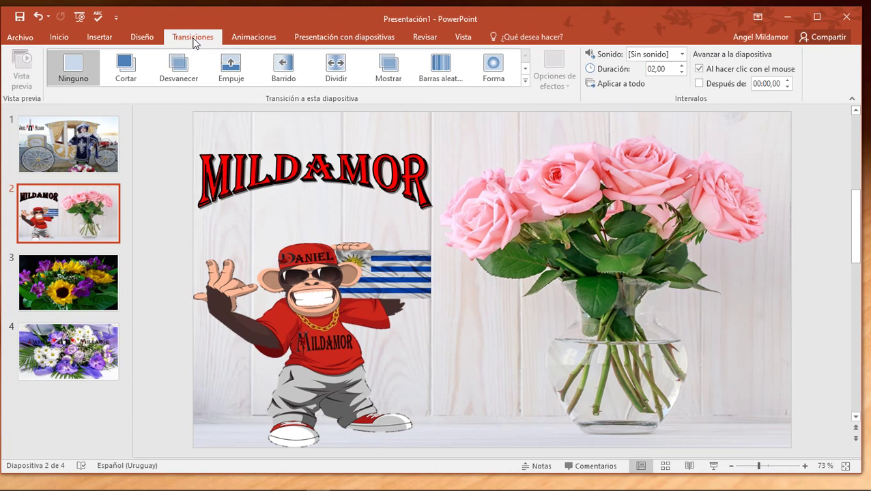
pyautogui.click(524, 81)
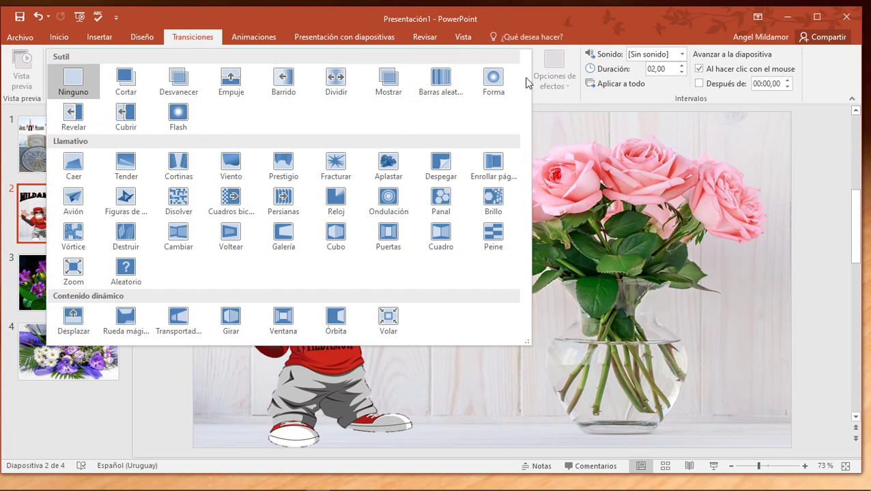
pyautogui.click(176, 163)
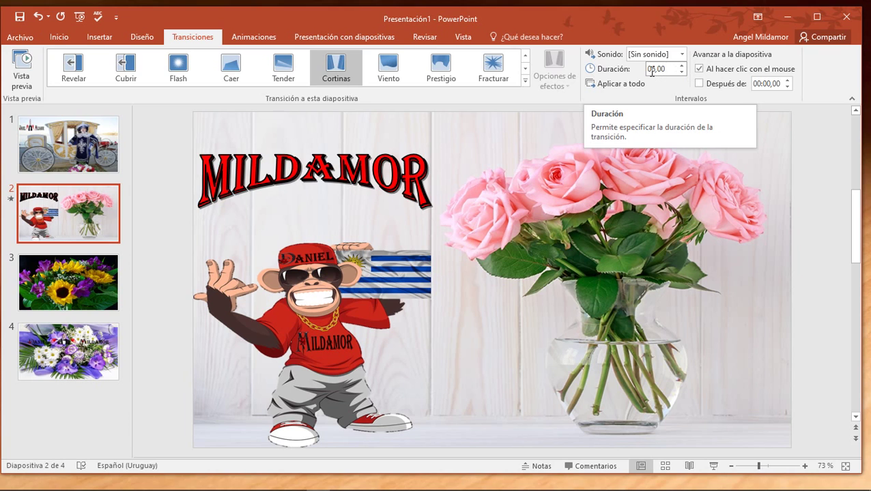
pyautogui.click(83, 281)
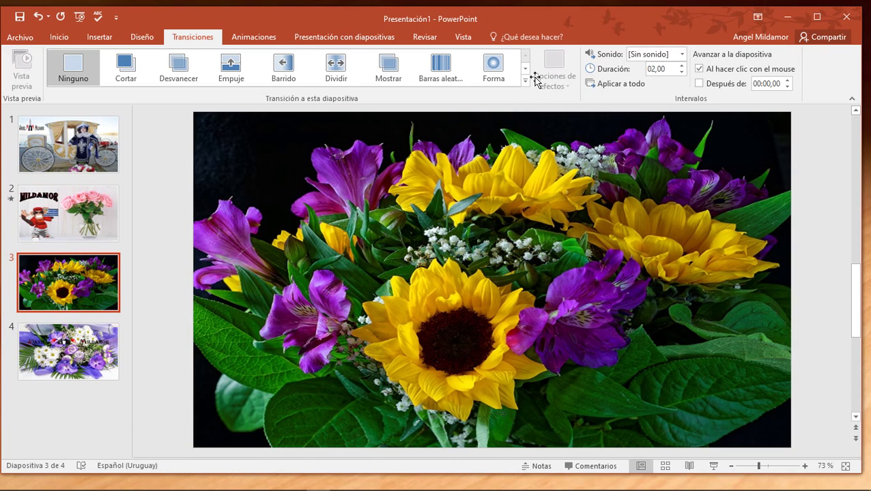
# - Give slide 3 a 06,00-second Figuras de origami transition, preview it, then open slide 4
pyautogui.click(525, 81)
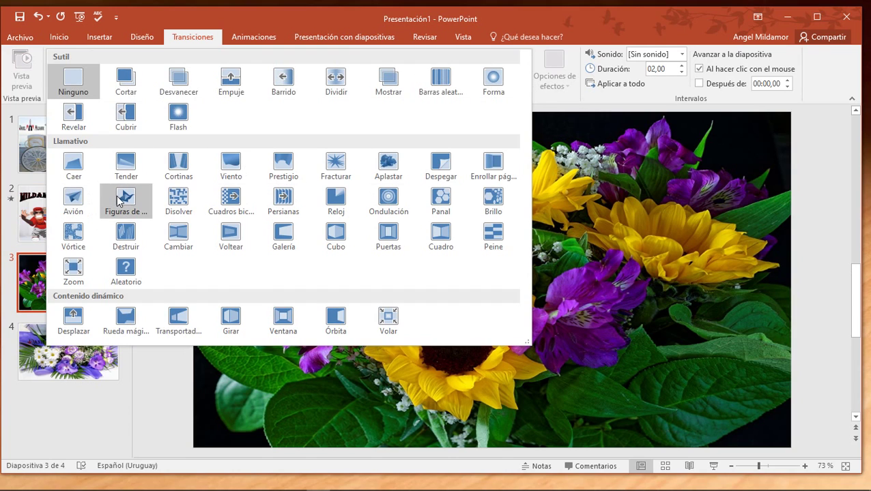
pyautogui.click(125, 200)
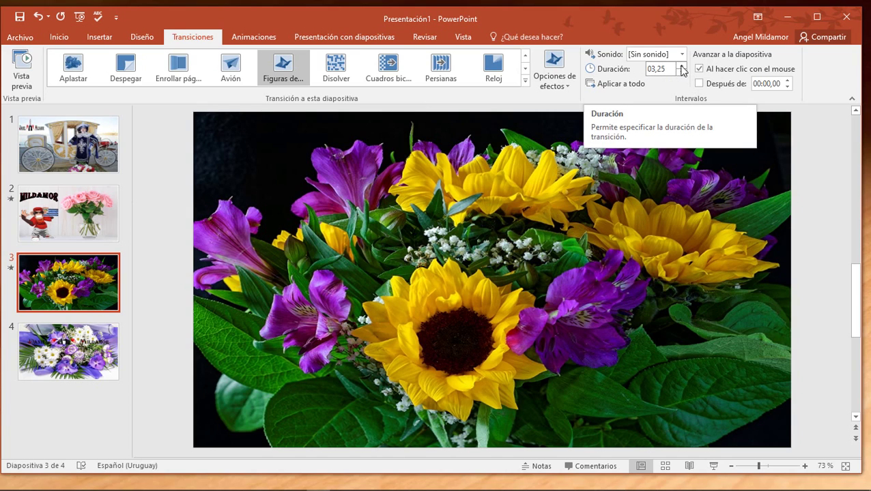
pyautogui.click(681, 65)
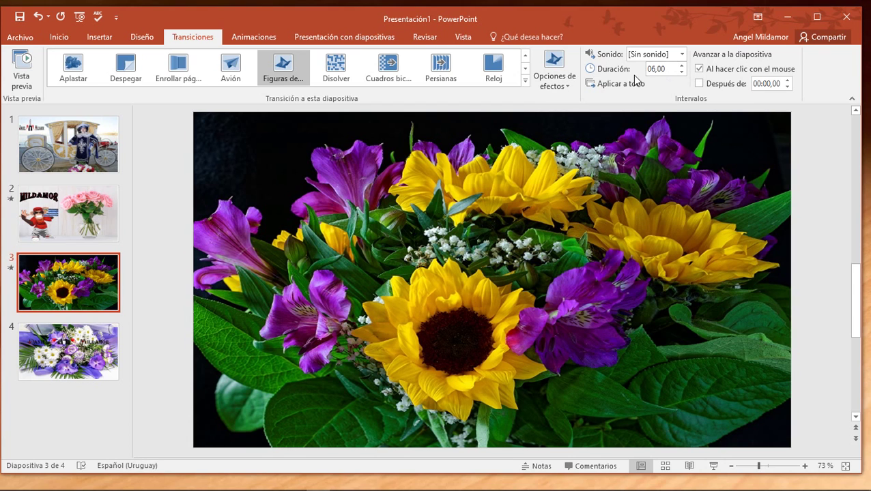
pyautogui.click(26, 62)
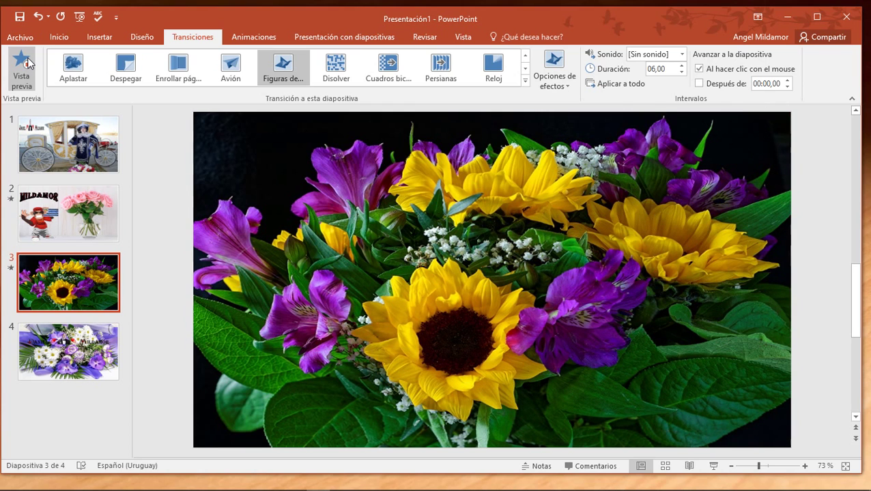
pyautogui.click(61, 352)
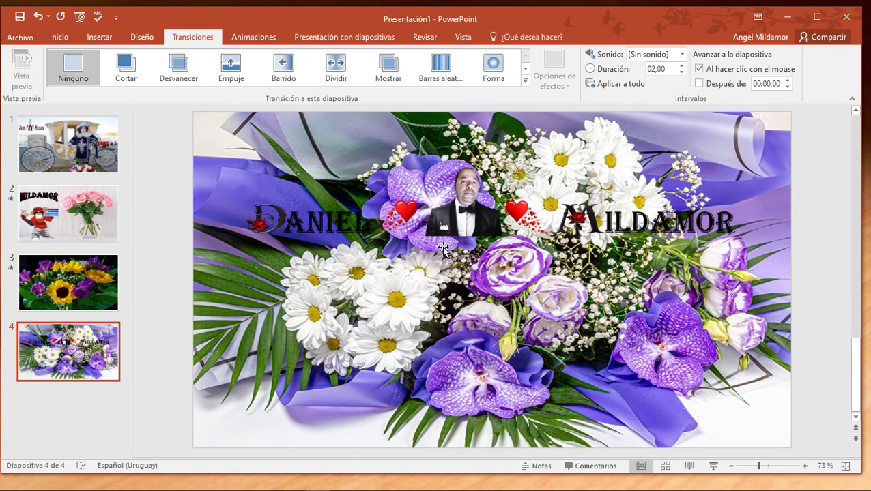
# - Cut the name banner group off slide 4
pyautogui.moveTo(460, 215); pyautogui.dragTo(462, 415)
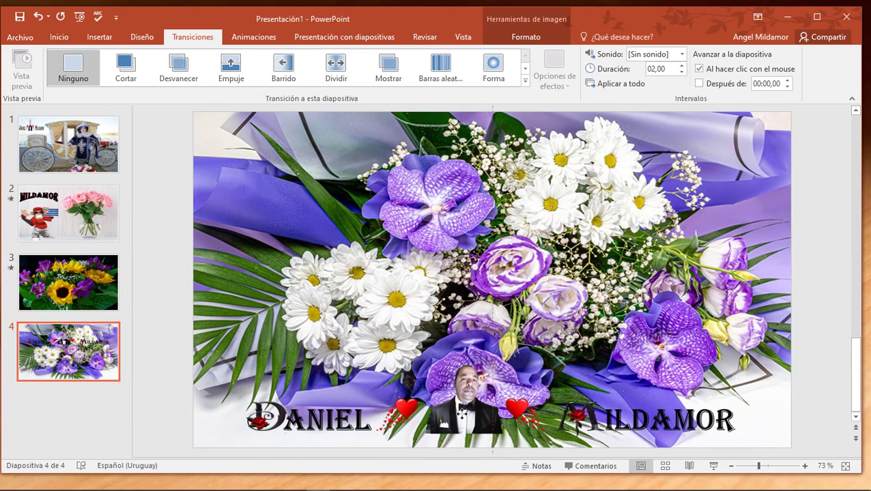
pyautogui.rightClick(462, 414)
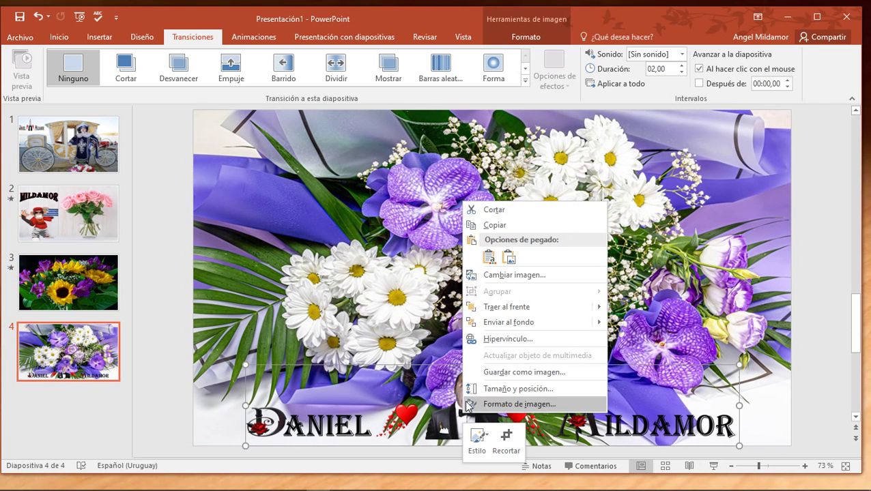
pyautogui.click(492, 210)
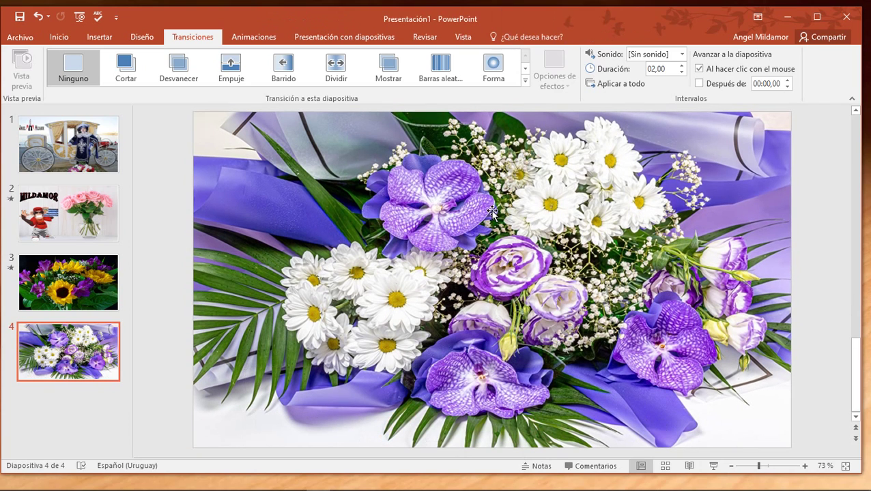
# - Apply a 06,00-second Fracturar transition to slide 4 and preview it
pyautogui.click(526, 82)
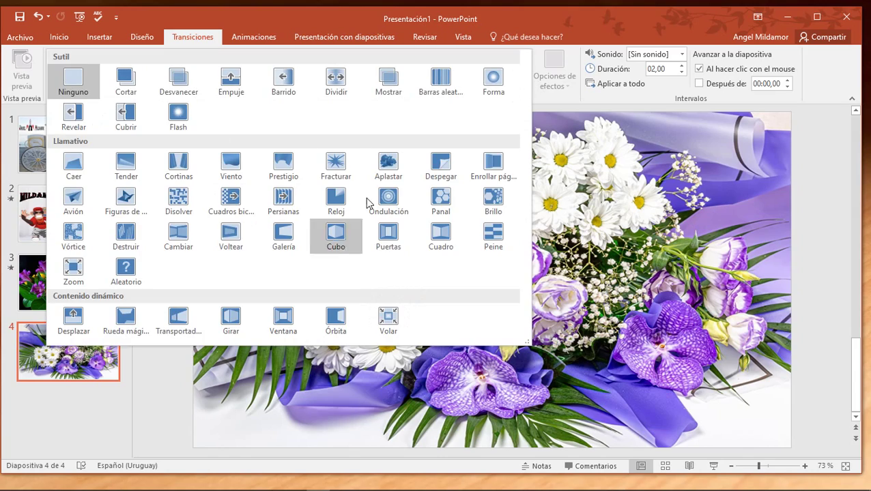
pyautogui.click(334, 164)
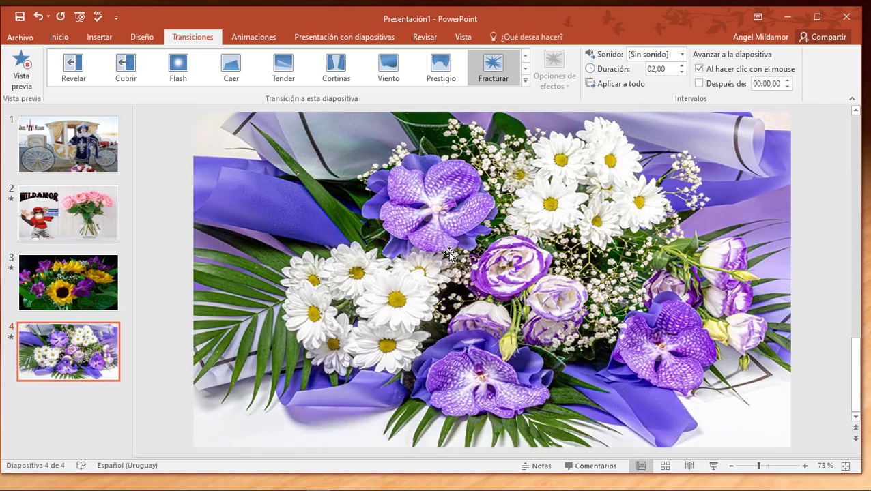
pyautogui.click(681, 66)
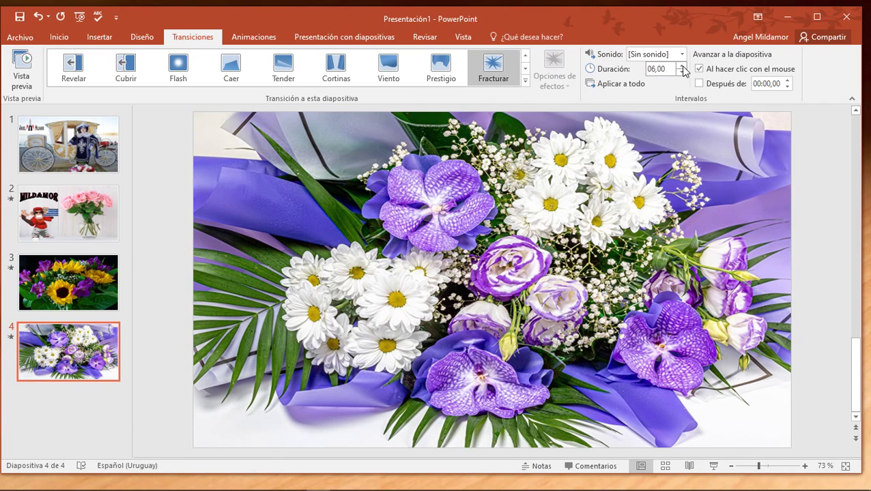
pyautogui.click(28, 60)
# - Give slide 2's MILDAMOR title a Rótula entrance, Con la anterior, 03,00 seconds, and preview
pyautogui.click(87, 217)
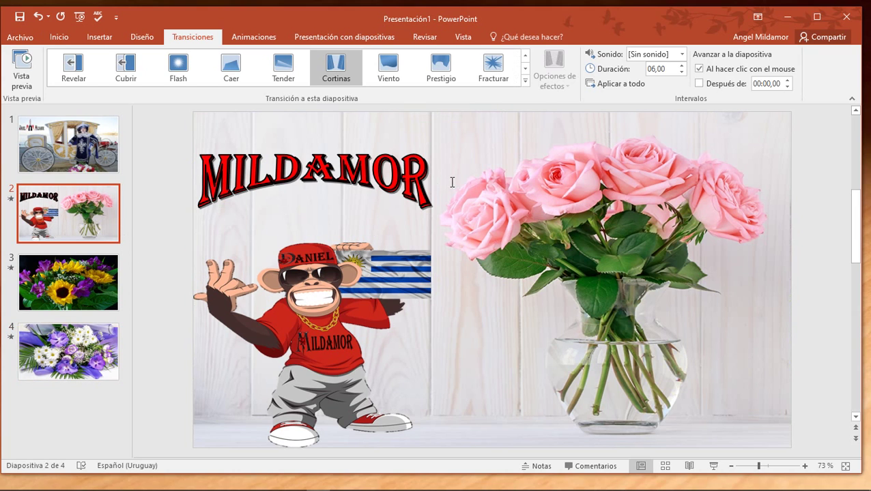
pyautogui.click(430, 177)
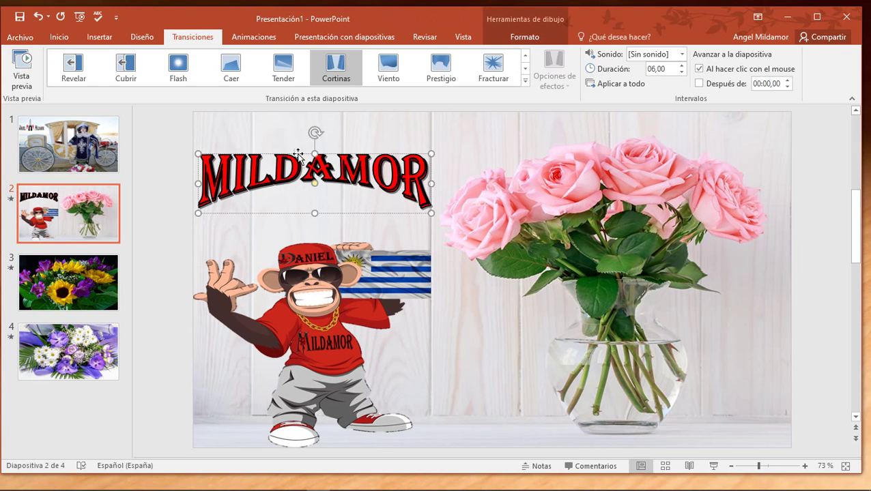
pyautogui.click(257, 43)
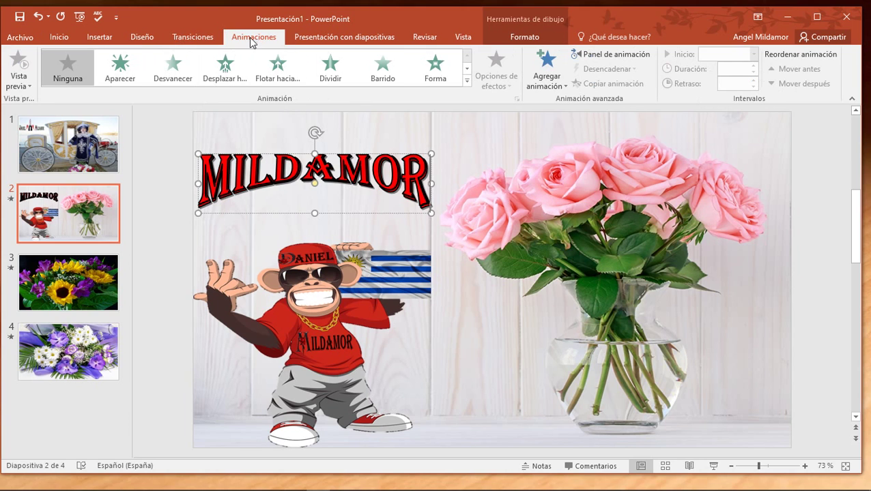
pyautogui.click(467, 82)
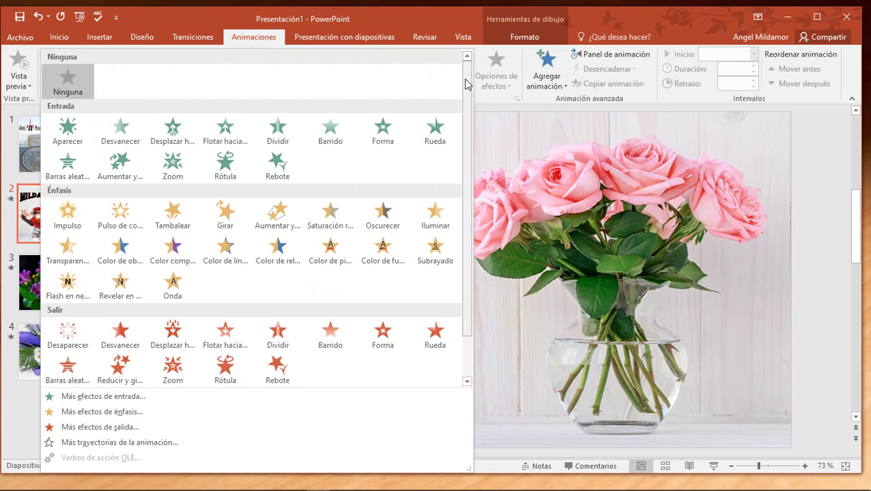
pyautogui.click(226, 167)
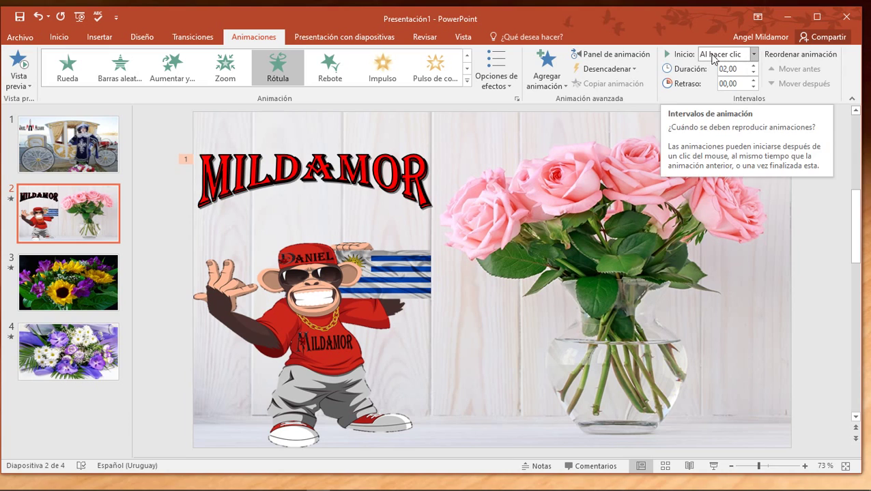
pyautogui.click(754, 54)
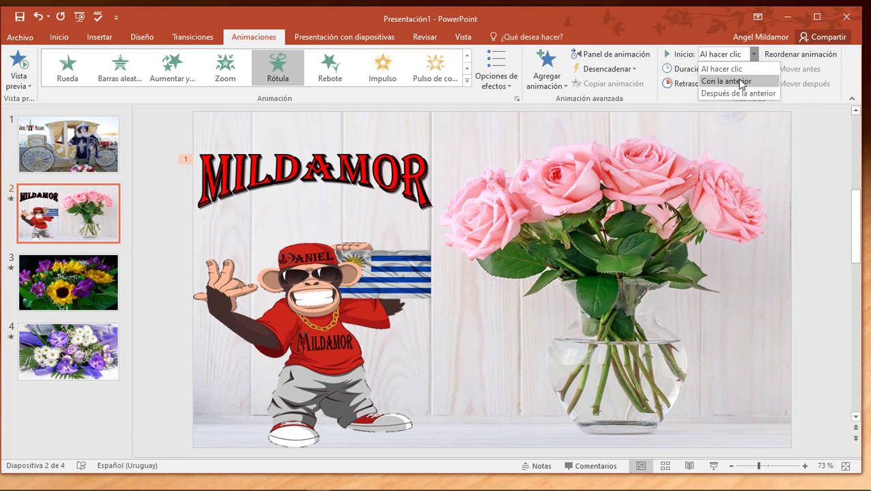
pyautogui.click(742, 82)
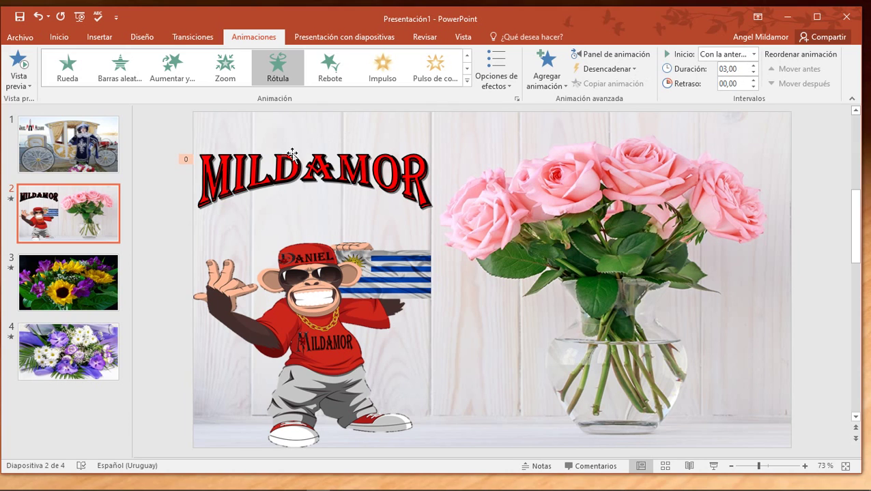
pyautogui.click(25, 68)
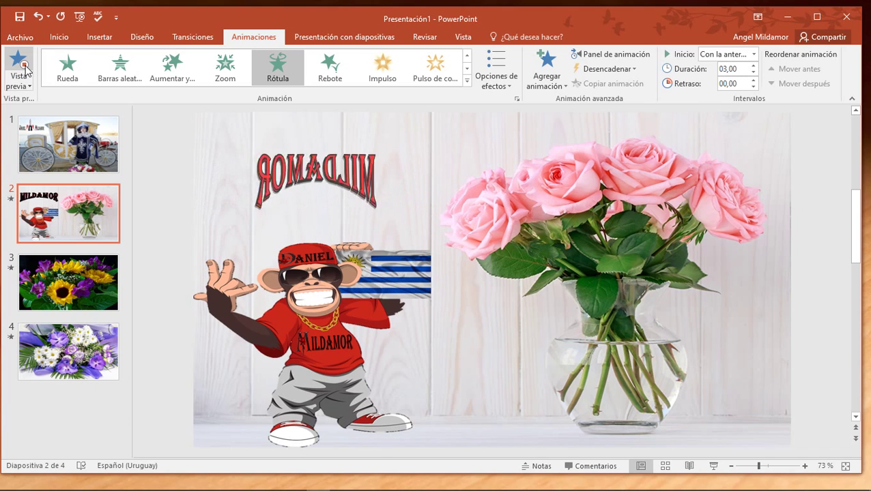
# - Give the monkey picture a Rebote entrance lasting 03,00 seconds and preview it
pyautogui.click(318, 327)
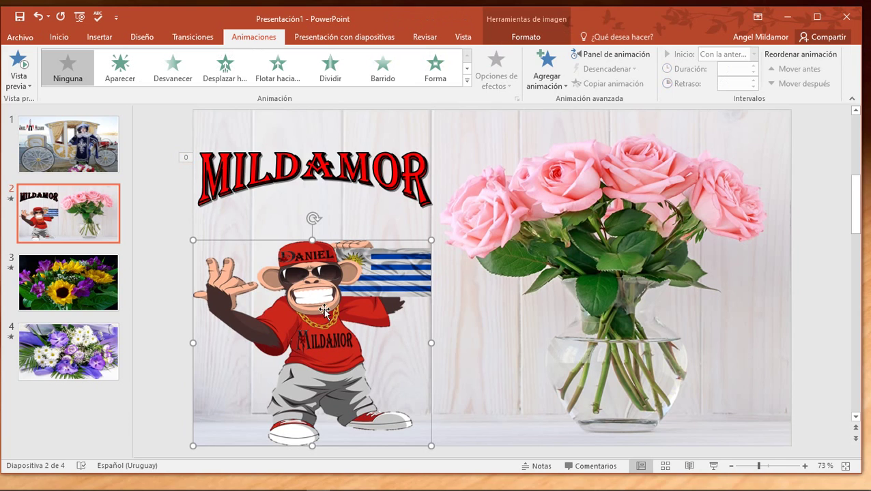
pyautogui.click(466, 80)
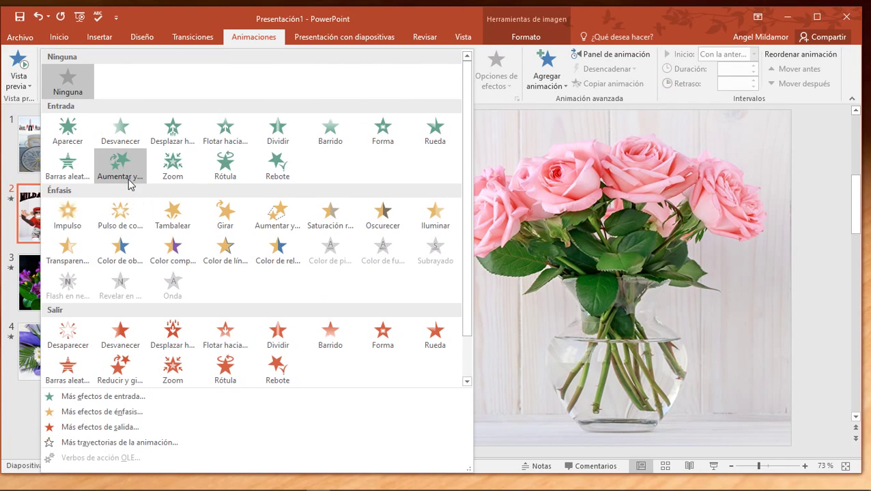
pyautogui.click(278, 164)
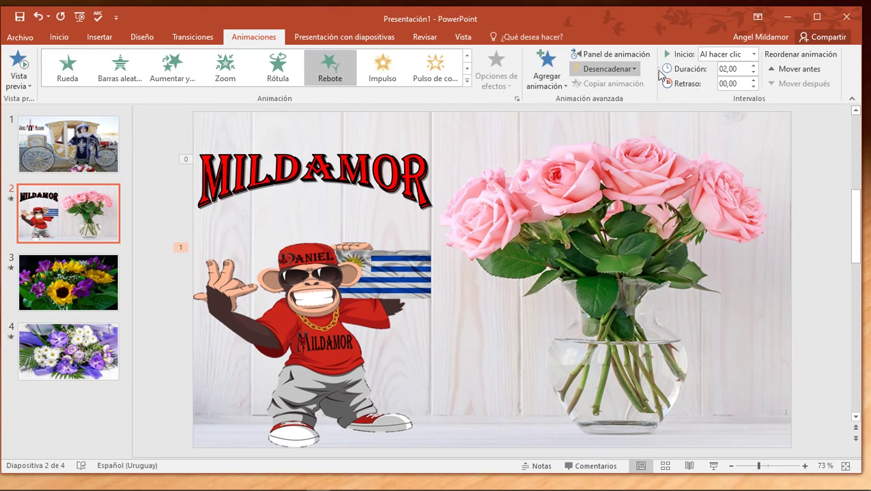
pyautogui.click(753, 65)
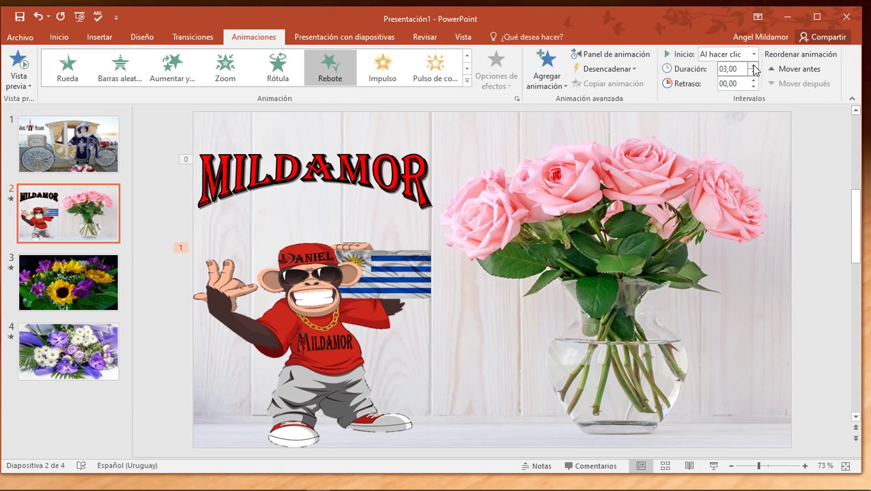
pyautogui.click(23, 65)
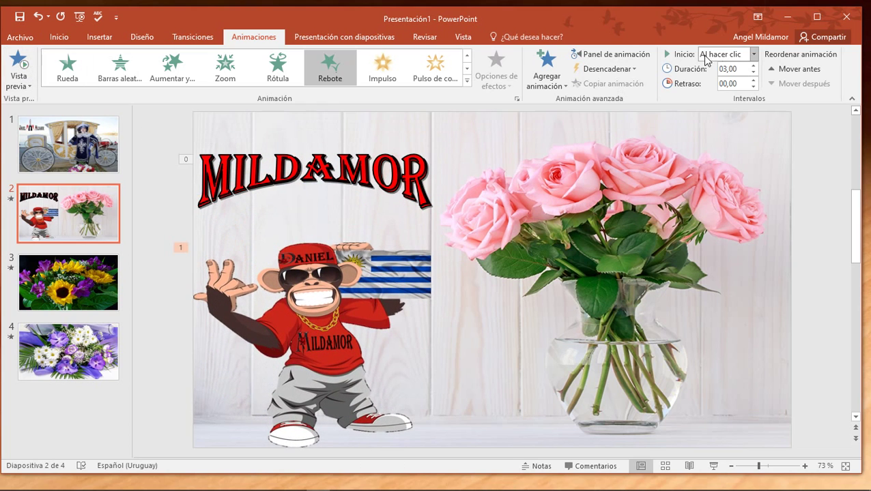
# - Make the monkey animation start Con la anterior, preview again, then show slide 3
pyautogui.click(754, 56)
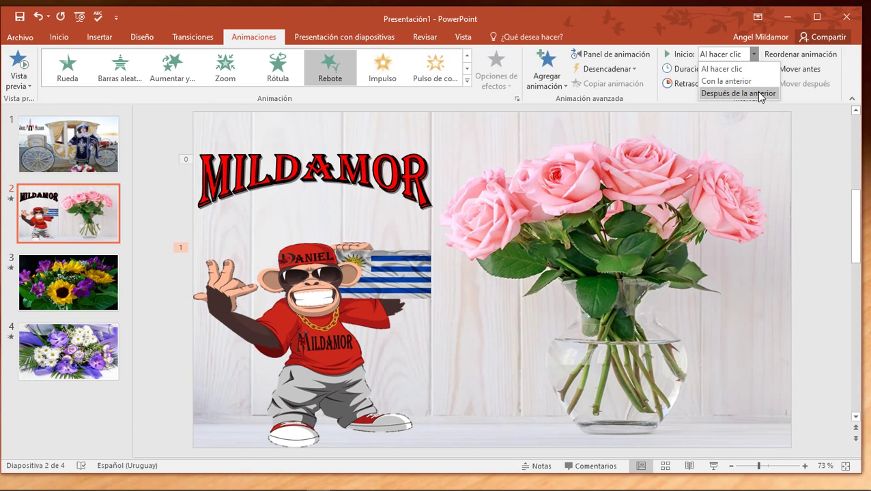
pyautogui.click(740, 84)
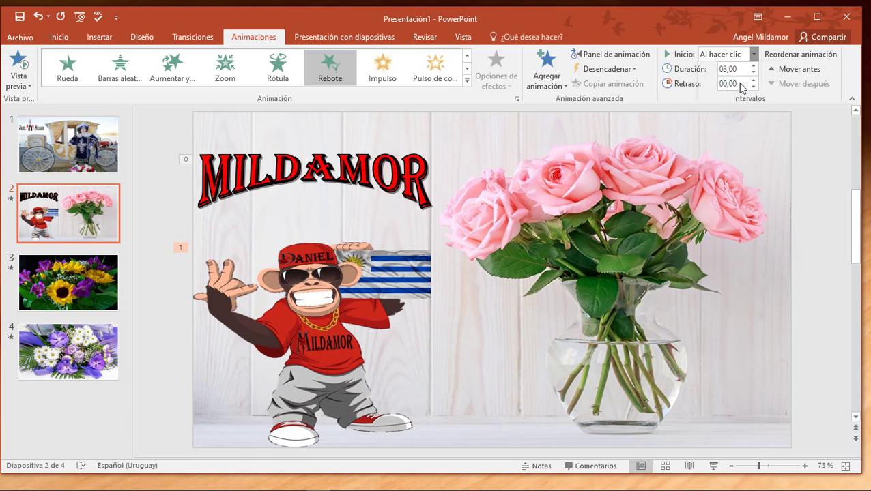
pyautogui.click(24, 64)
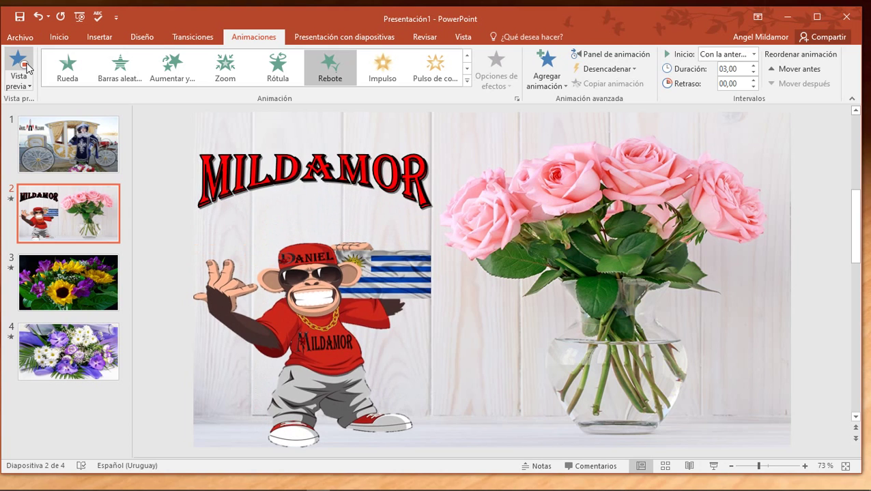
pyautogui.click(108, 281)
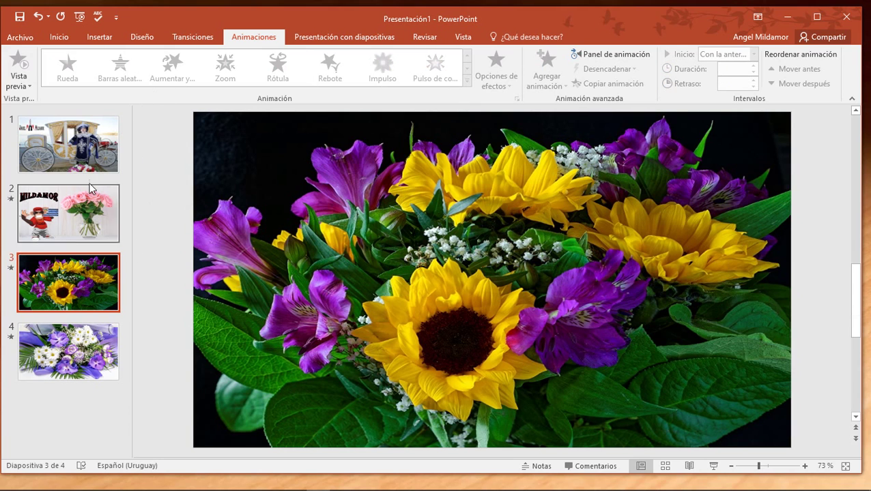
# - Apply the Zoom entrance effect to the logo picture on the carriage slide
pyautogui.click(91, 205)
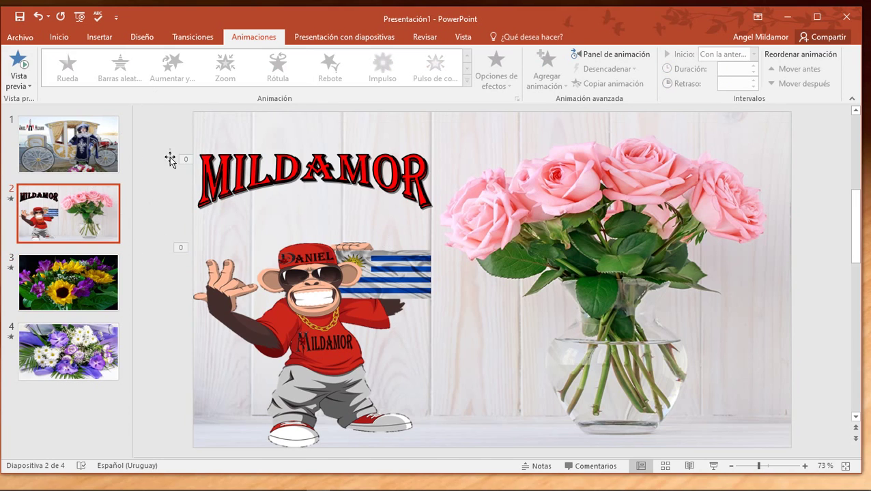
pyautogui.click(96, 140)
pyautogui.click(269, 183)
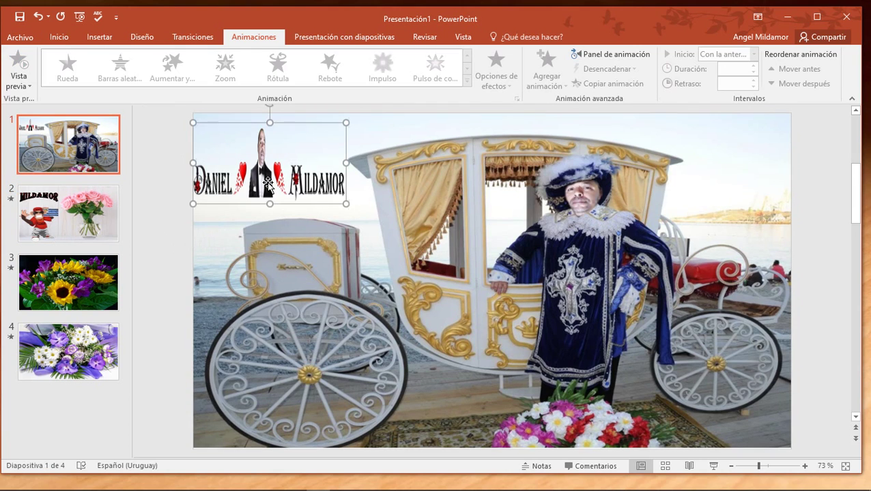
pyautogui.click(467, 81)
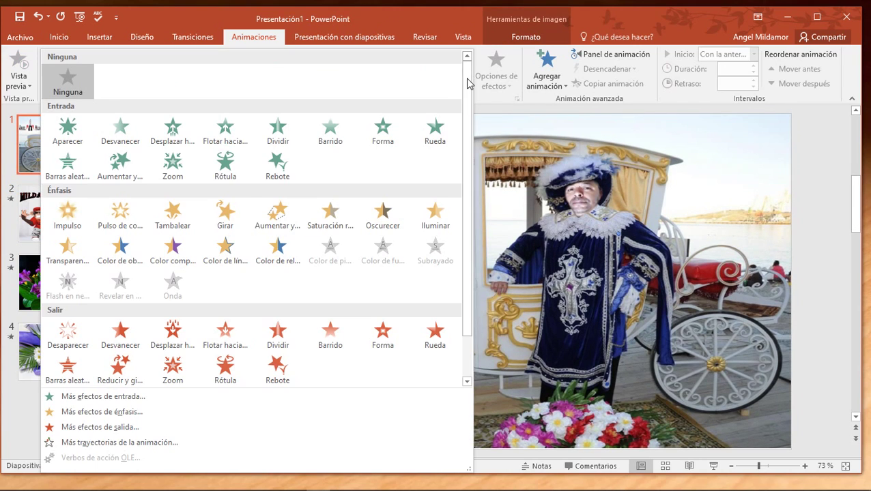
pyautogui.click(176, 168)
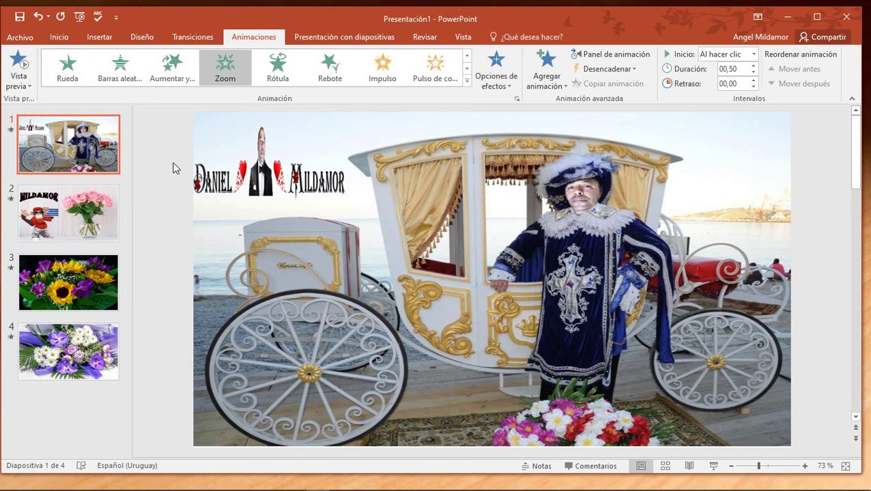
# - Set the logo's Zoom to start Con la anterior with a 04,00 duration, and preview it
pyautogui.click(754, 66)
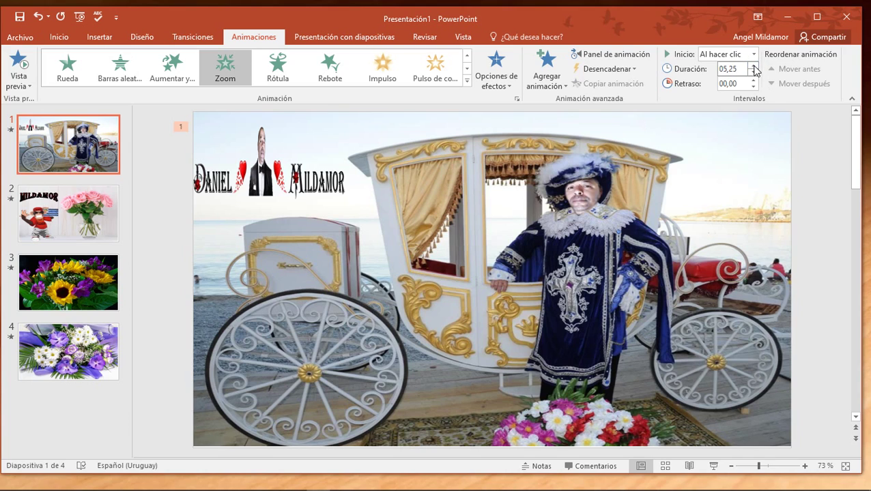
pyautogui.click(754, 54)
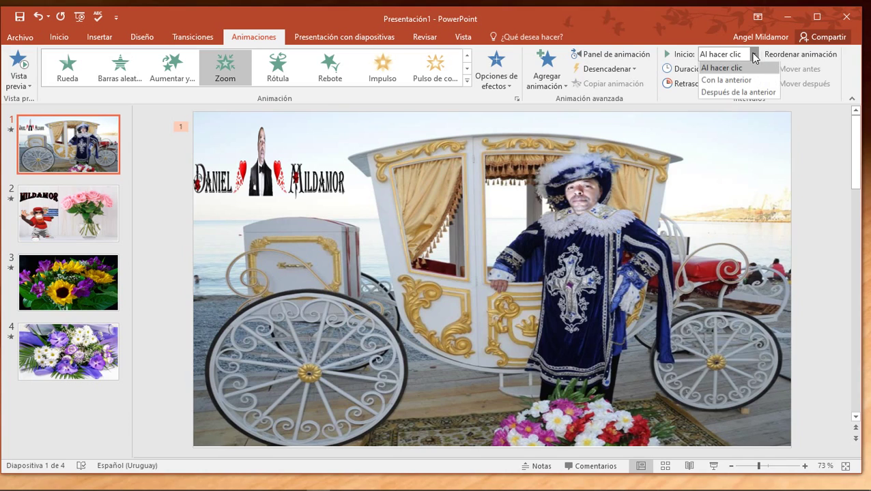
pyautogui.click(726, 81)
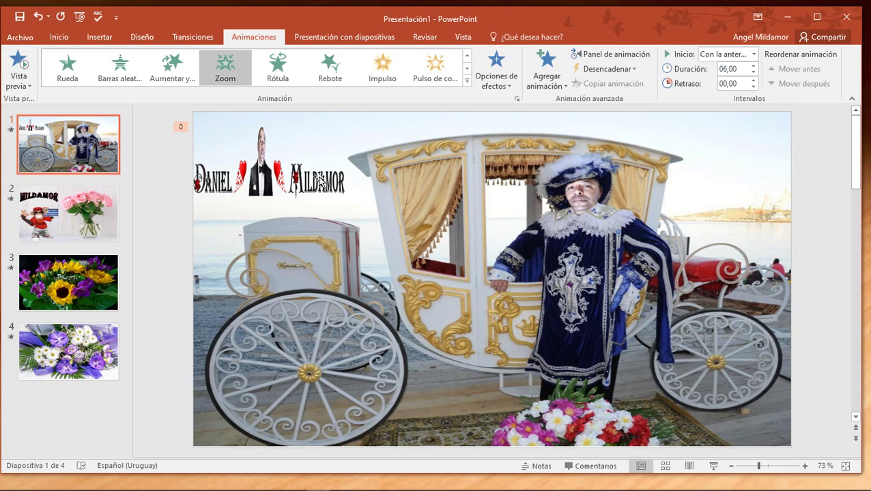
pyautogui.click(21, 68)
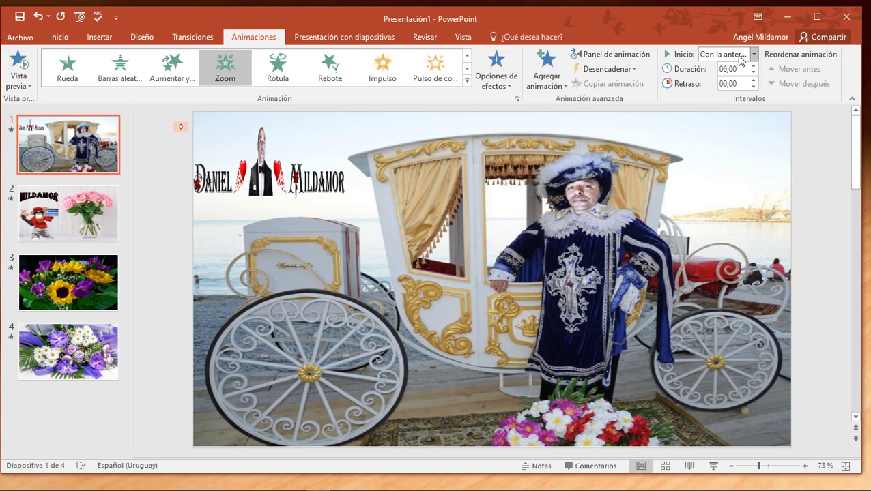
pyautogui.write('6')
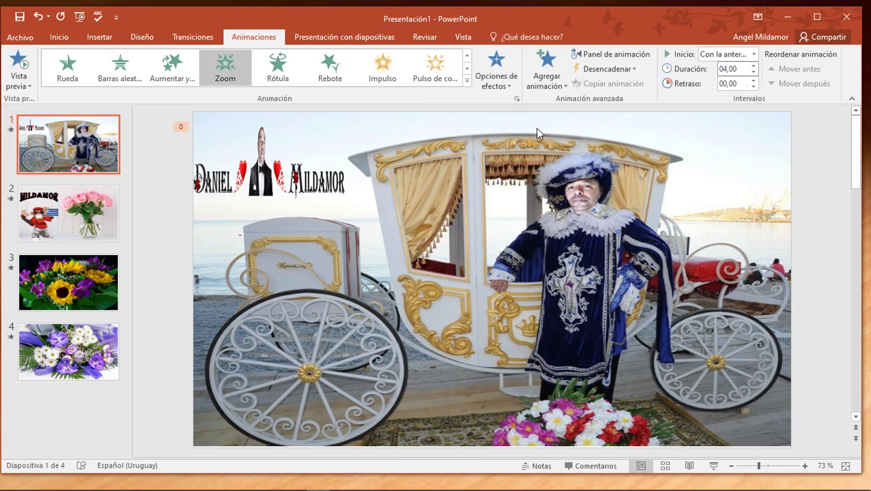
pyautogui.click(21, 63)
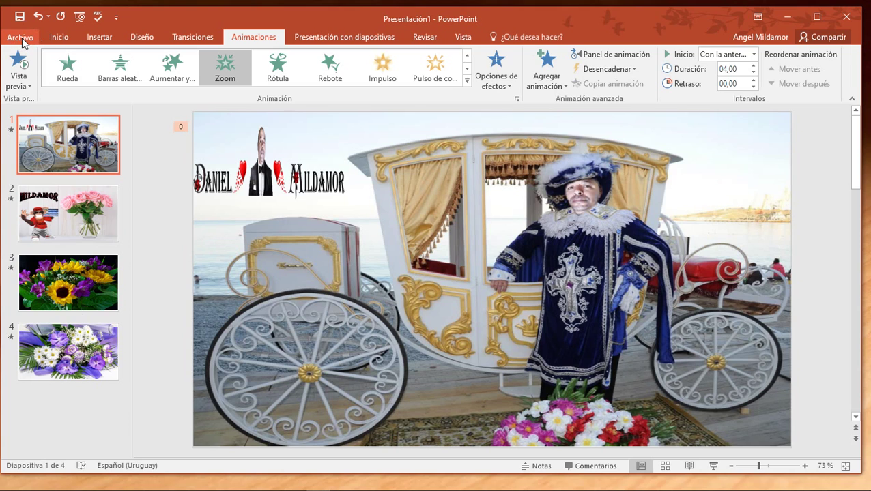
# - Start exporting the presentation as a video from the File menu's export options
pyautogui.click(23, 38)
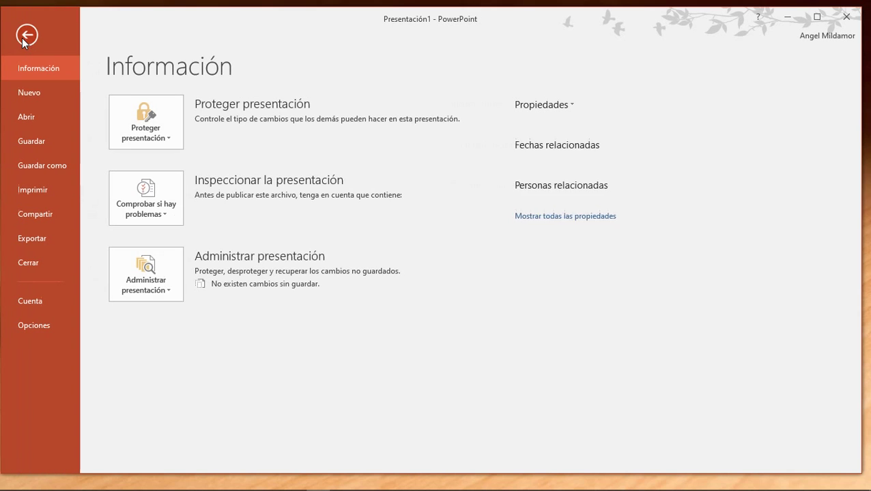
pyautogui.click(35, 237)
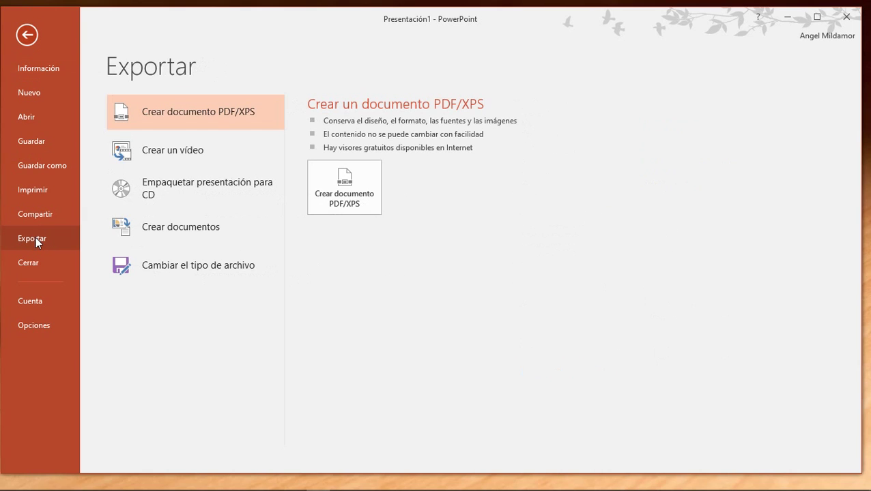
pyautogui.click(178, 153)
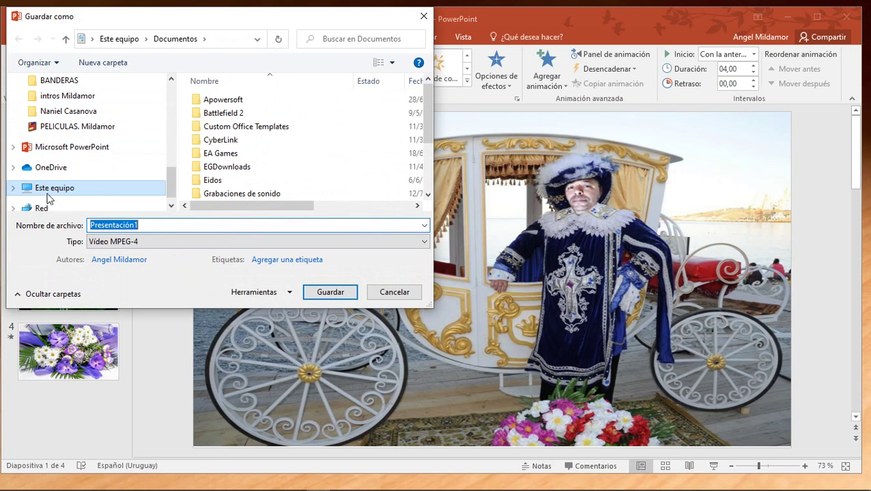
# - Target the Videos folder and enter mdm as the video file name
pyautogui.scroll(3, 127, 144)
pyautogui.scroll(2, 126, 147)
pyautogui.scroll(1, 126, 144)
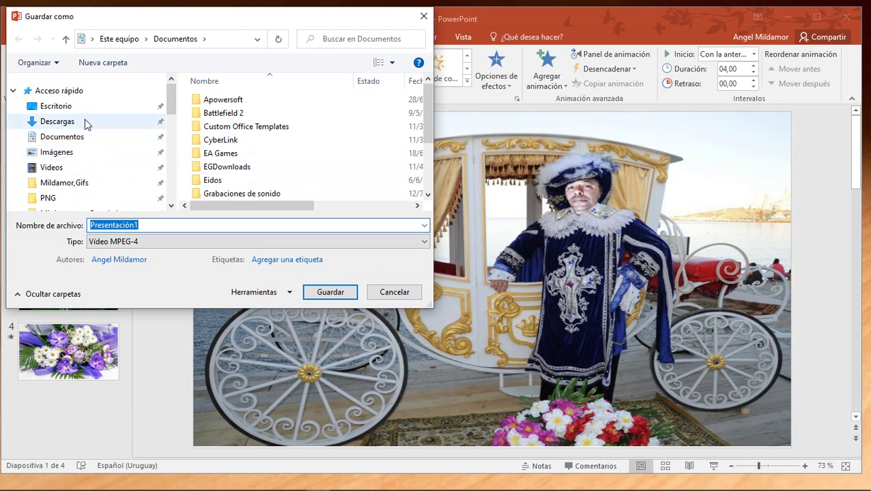
pyautogui.click(84, 166)
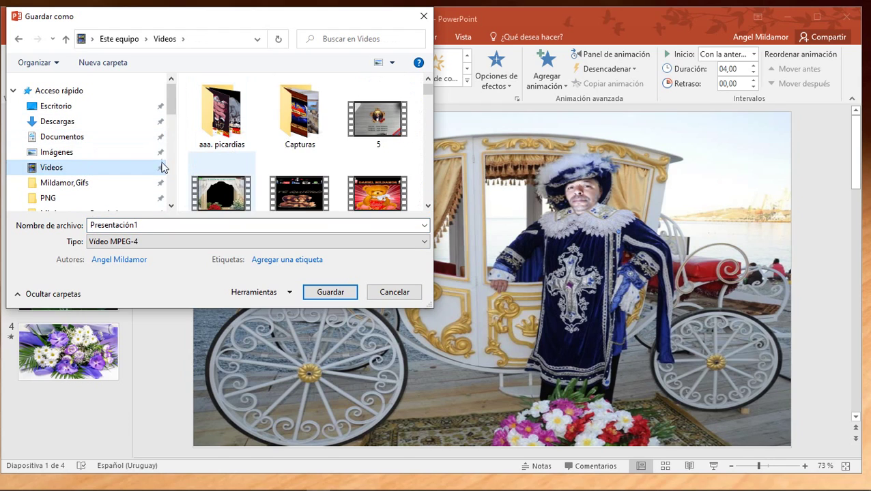
pyautogui.doubleClick(149, 223)
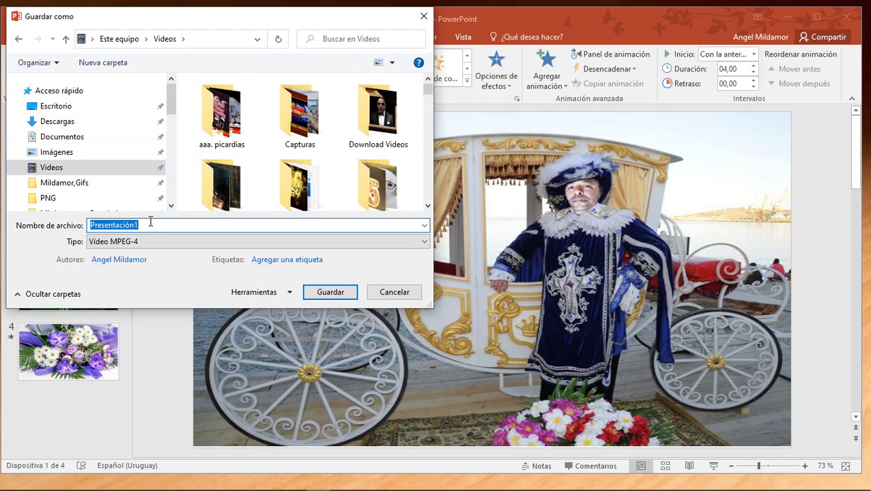
pyautogui.write('m')
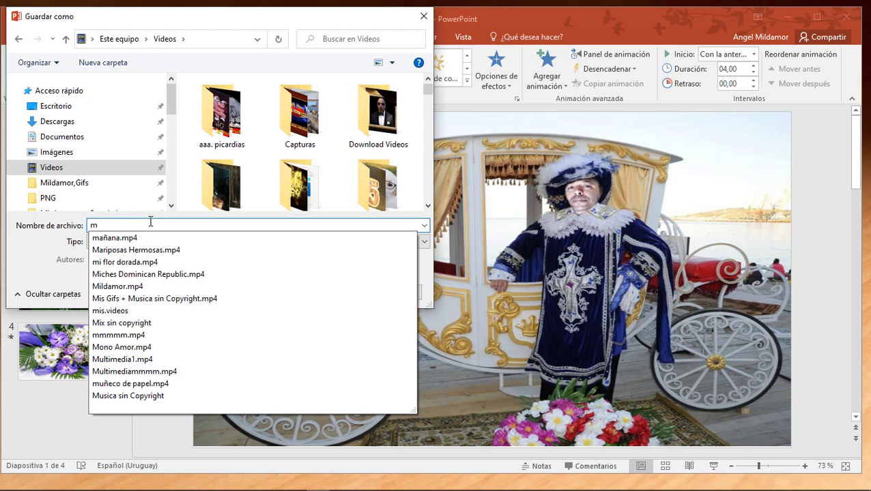
pyautogui.write('dm')
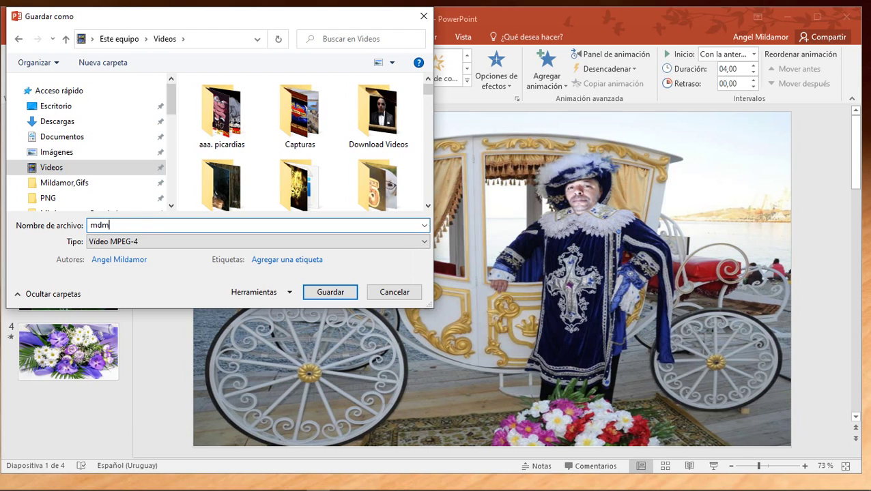
# - Save the mdm.mp4 video, let it render, then return to the Insertar tab
pyautogui.click(316, 292)
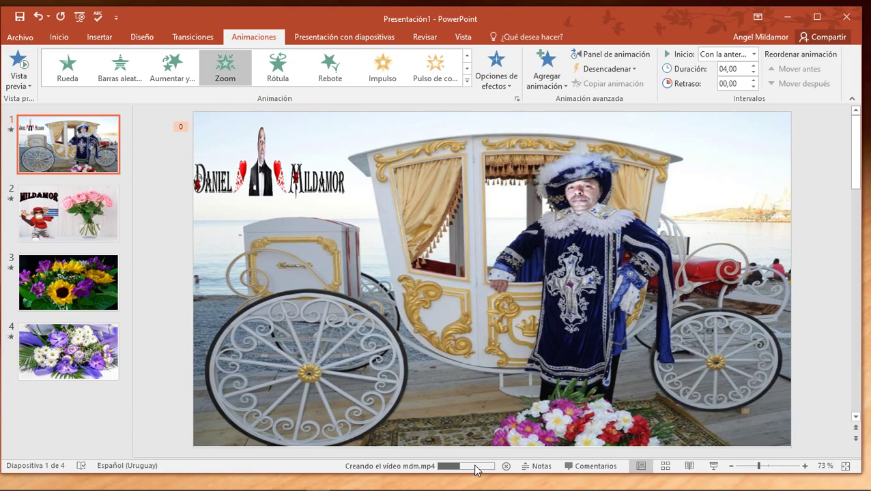
pyautogui.click(99, 37)
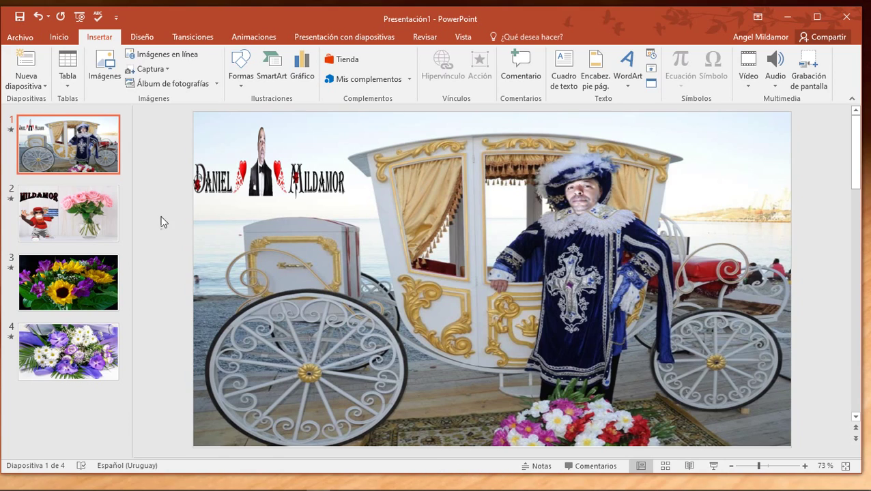
# - Insert a blank slide and reorder the slides so it sits first, before the carriage slide
pyautogui.click(28, 66)
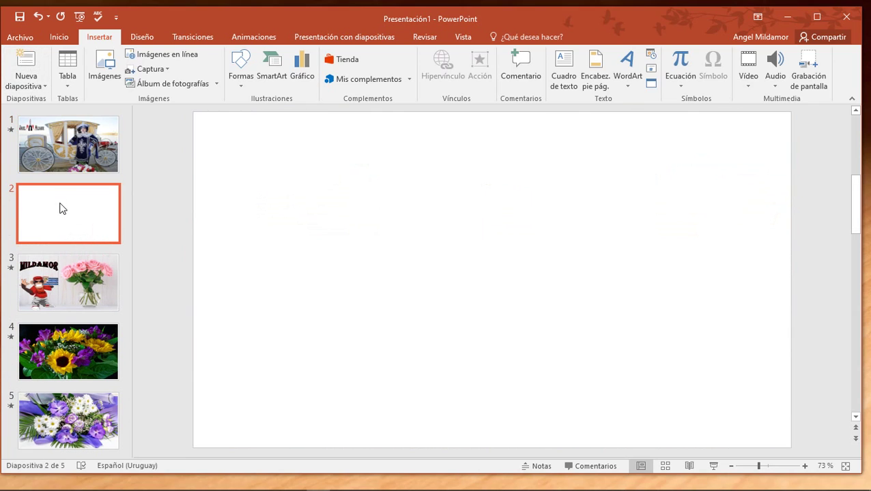
pyautogui.moveTo(61, 204); pyautogui.dragTo(62, 290)
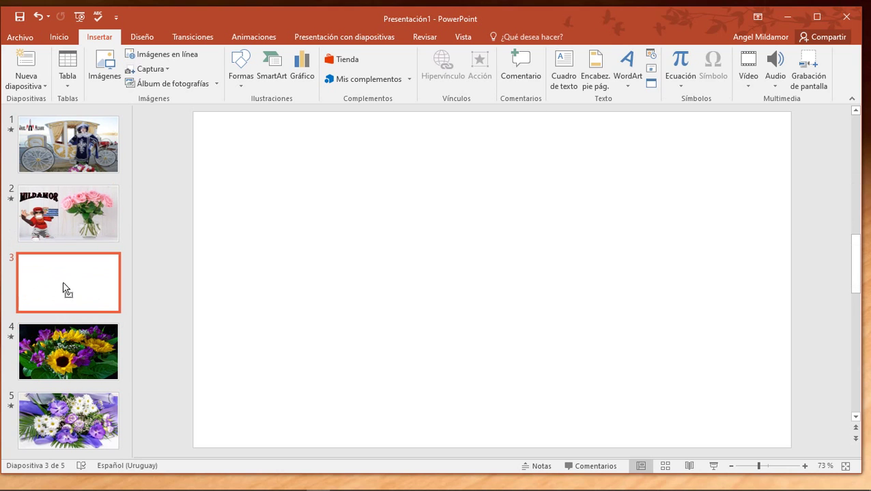
pyautogui.click(67, 226)
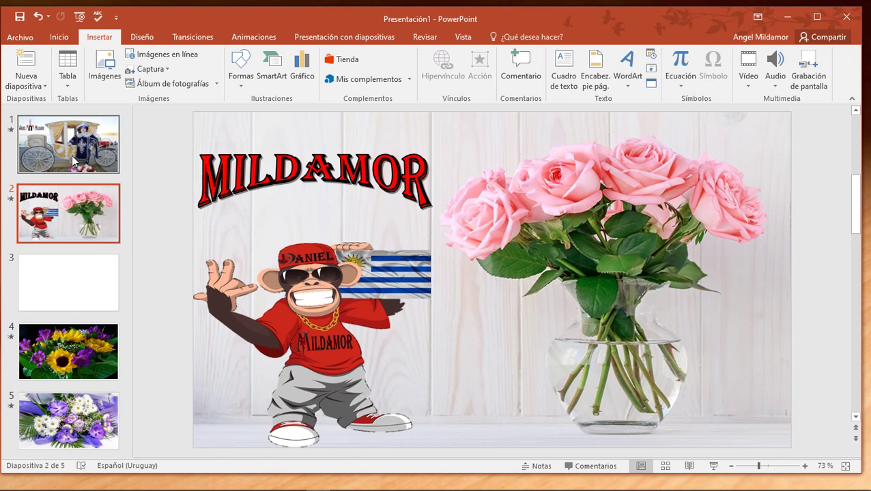
pyautogui.moveTo(72, 152)
pyautogui.mouseDown()
pyautogui.moveTo(84, 327)
pyautogui.moveTo(75, 416)
pyautogui.moveTo(61, 136)
pyautogui.mouseUp()
pyautogui.click(60, 148)
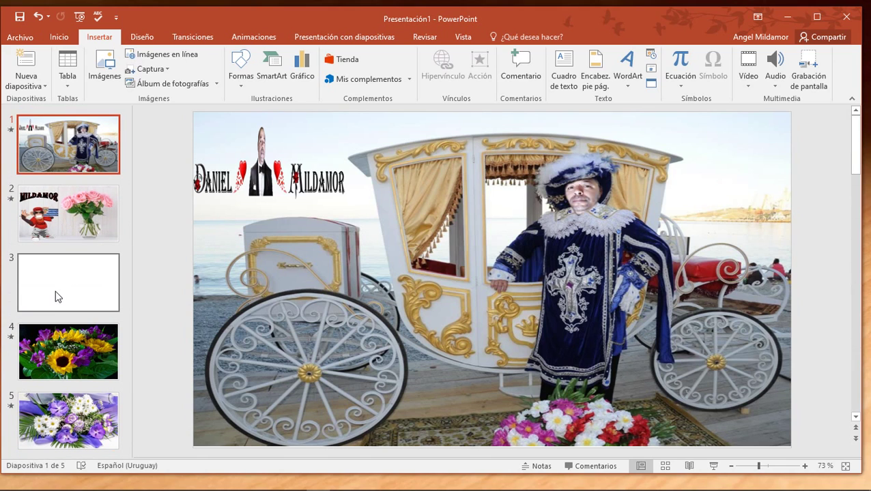
pyautogui.moveTo(56, 290); pyautogui.dragTo(60, 146)
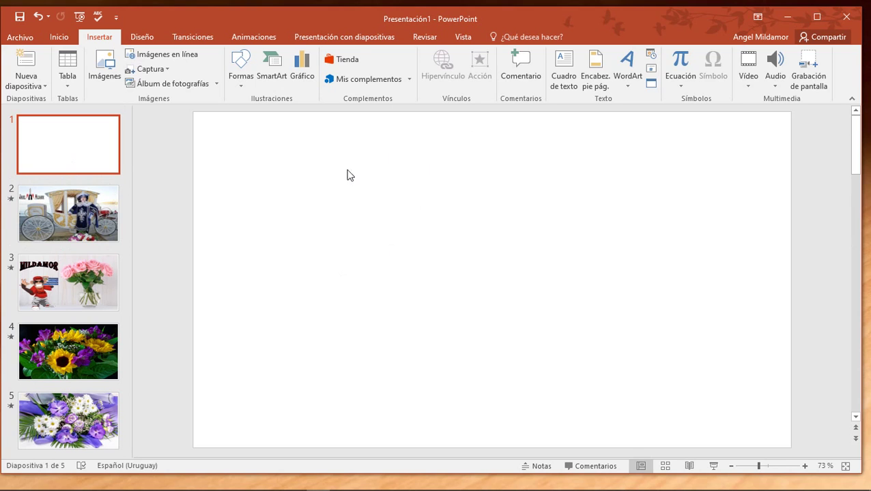
# - Draw a blue Smiley Face shape, about 8,2 × 11,1 cm, on the blank first slide
pyautogui.click(240, 66)
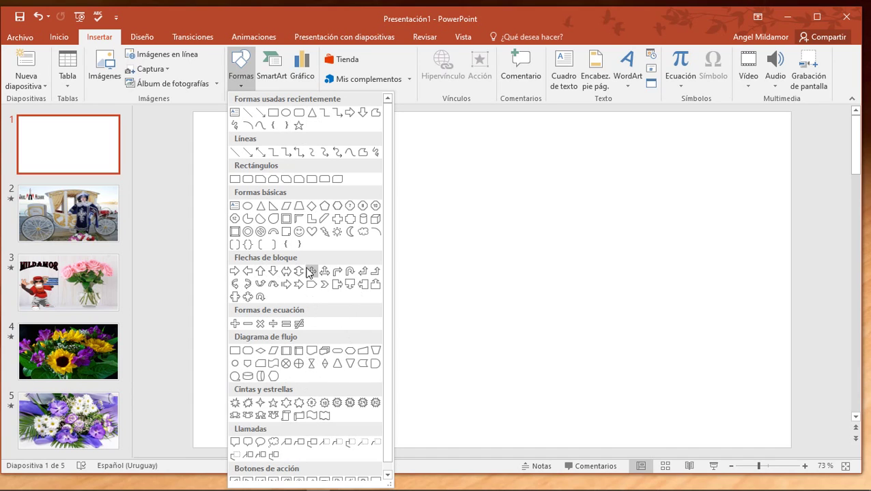
pyautogui.click(299, 232)
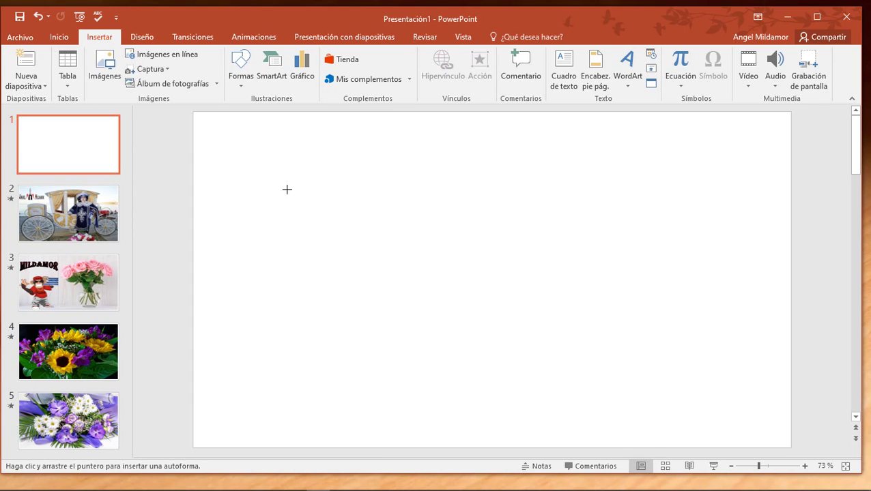
pyautogui.moveTo(284, 189)
pyautogui.mouseDown()
pyautogui.moveTo(381, 187)
pyautogui.moveTo(437, 201)
pyautogui.moveTo(463, 325)
pyautogui.moveTo(482, 335)
pyautogui.mouseUp()
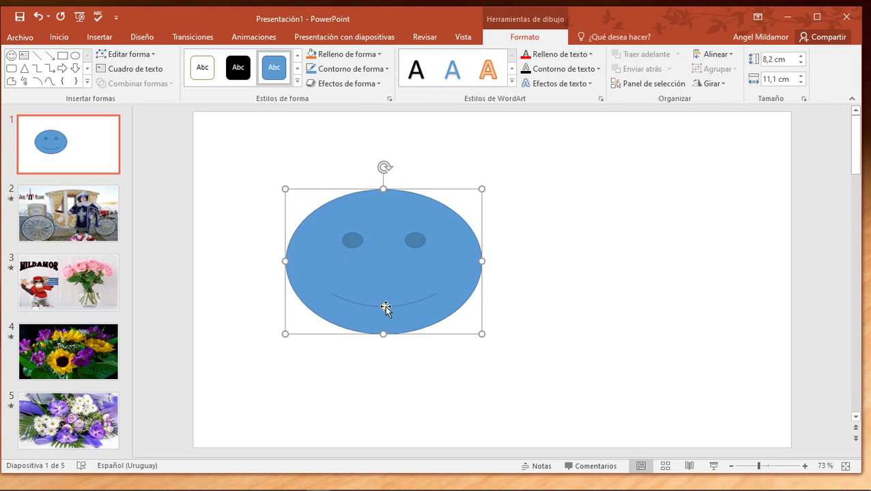
# - Flip the smiley's mouth to a frown and back, then try a water-droplet texture fill
pyautogui.moveTo(383, 307); pyautogui.dragTo(387, 274)
pyautogui.moveTo(385, 298); pyautogui.dragTo(390, 349)
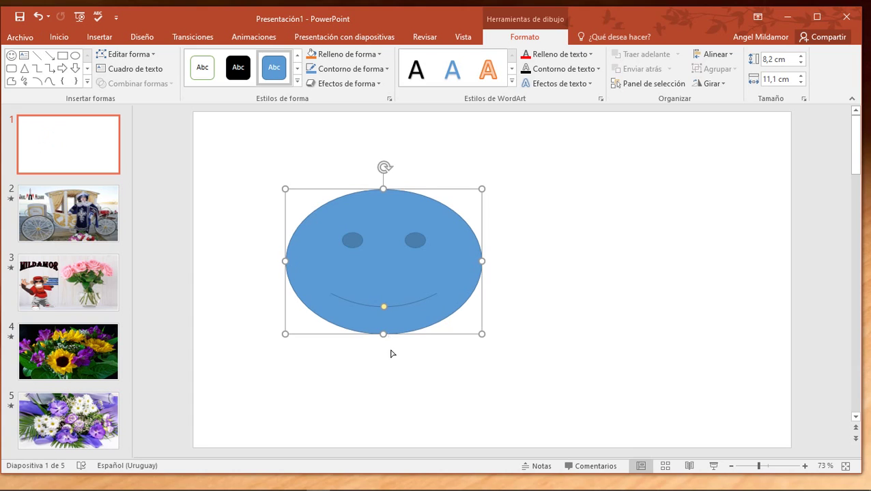
pyautogui.click(380, 59)
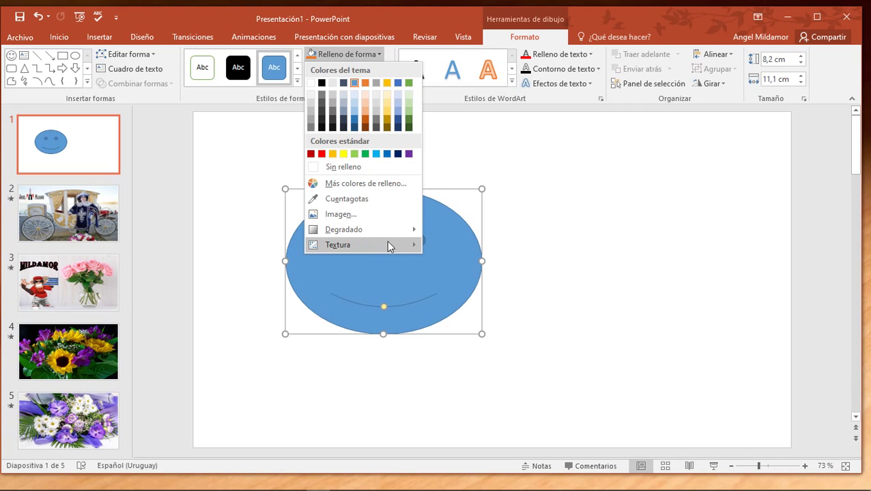
pyautogui.moveTo(362, 244)
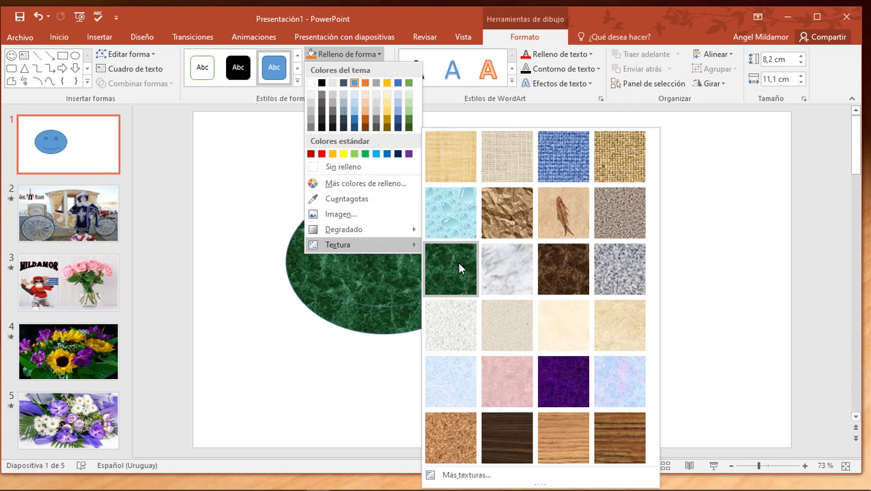
pyautogui.click(455, 221)
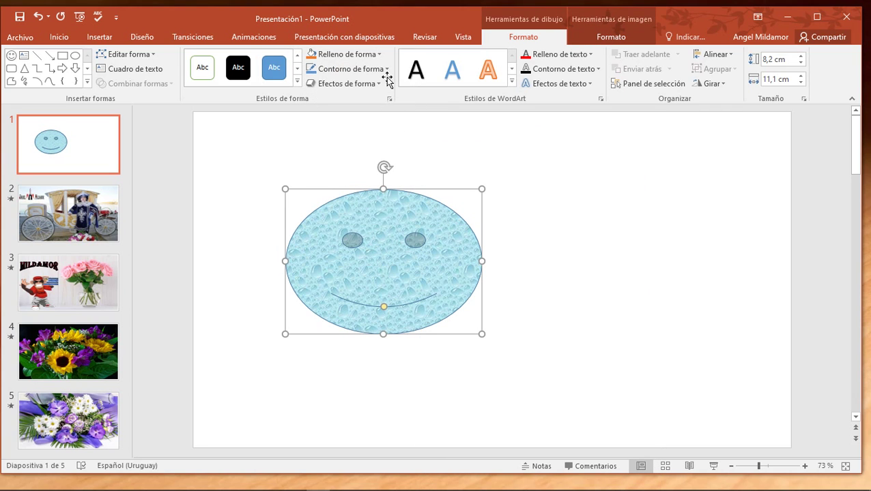
# - Set the smiley's fill to Sin relleno, leaving just the outline
pyautogui.click(380, 56)
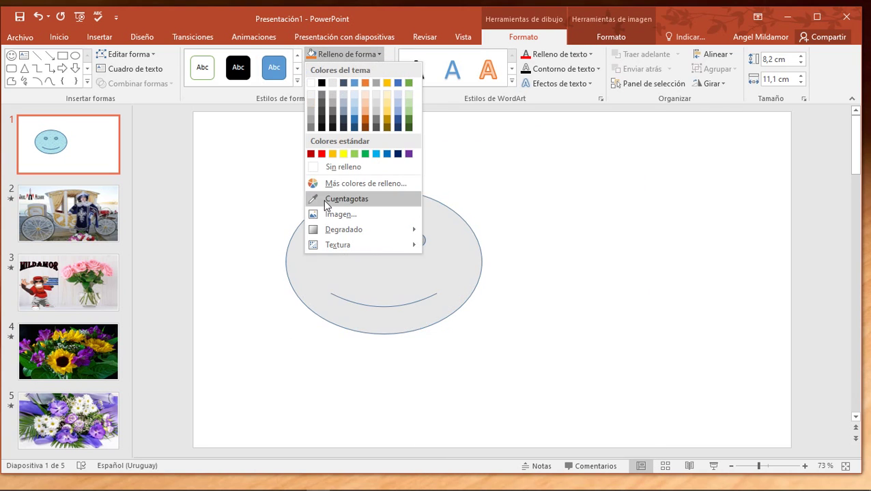
pyautogui.click(312, 169)
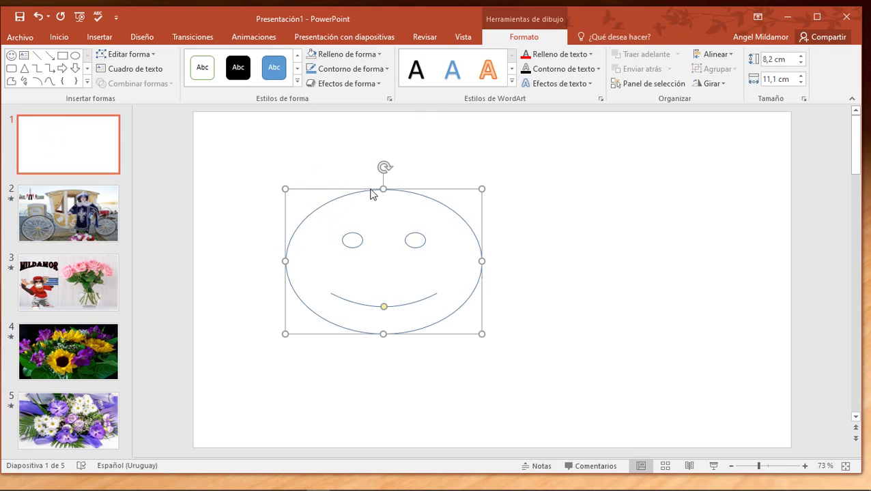
pyautogui.click(458, 268)
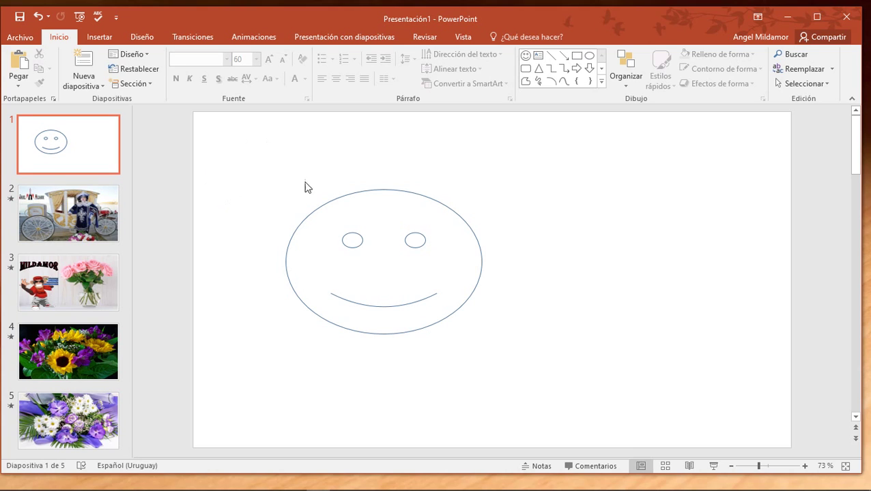
# - Insert the teddy-bear GIF from the GIF folder onto slide 1
pyautogui.click(94, 39)
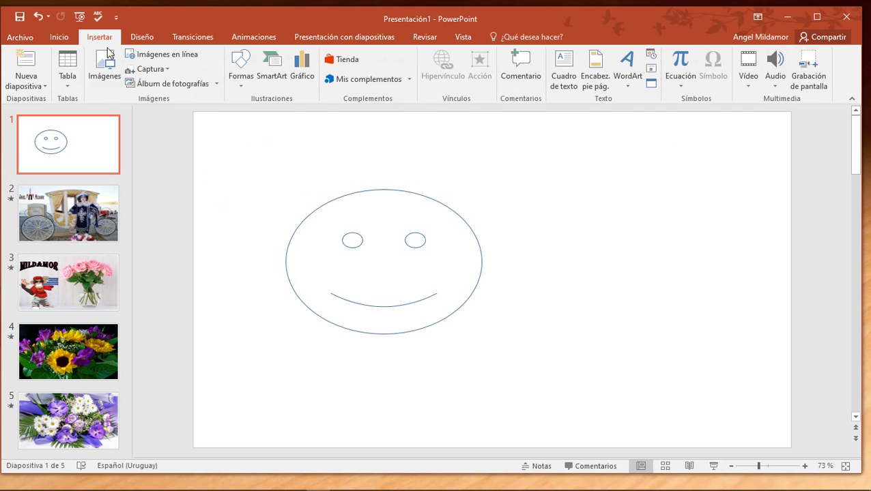
pyautogui.click(106, 65)
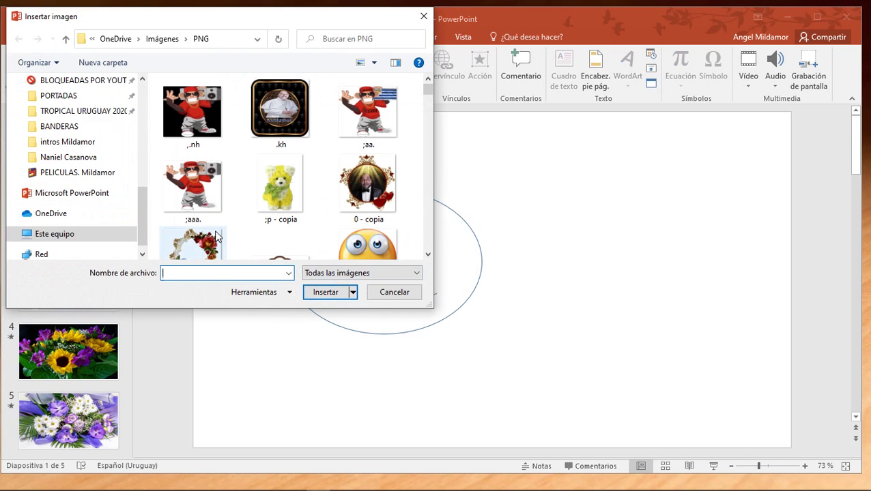
pyautogui.scroll(2, 109, 218)
pyautogui.scroll(2, 106, 203)
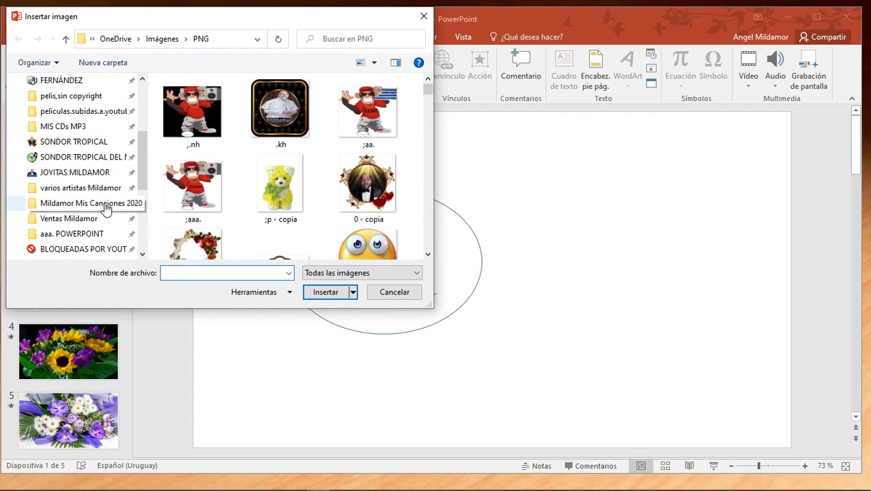
pyautogui.scroll(2, 107, 204)
pyautogui.click(75, 130)
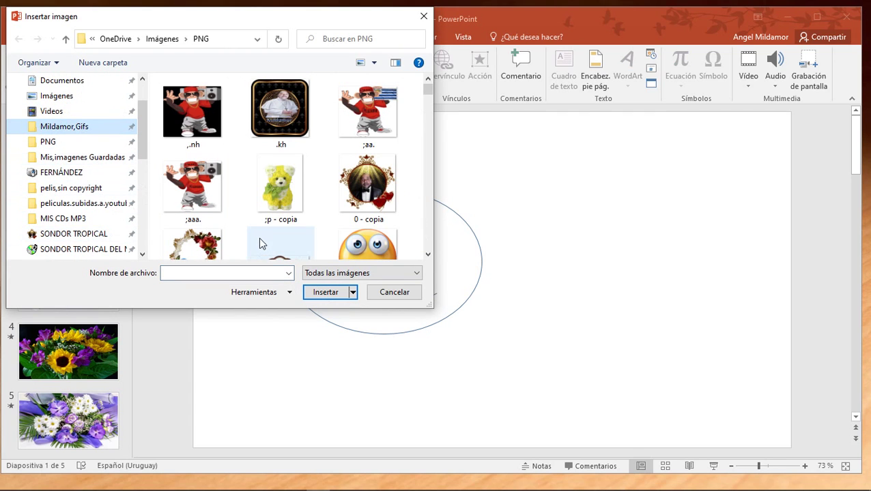
pyautogui.click(290, 193)
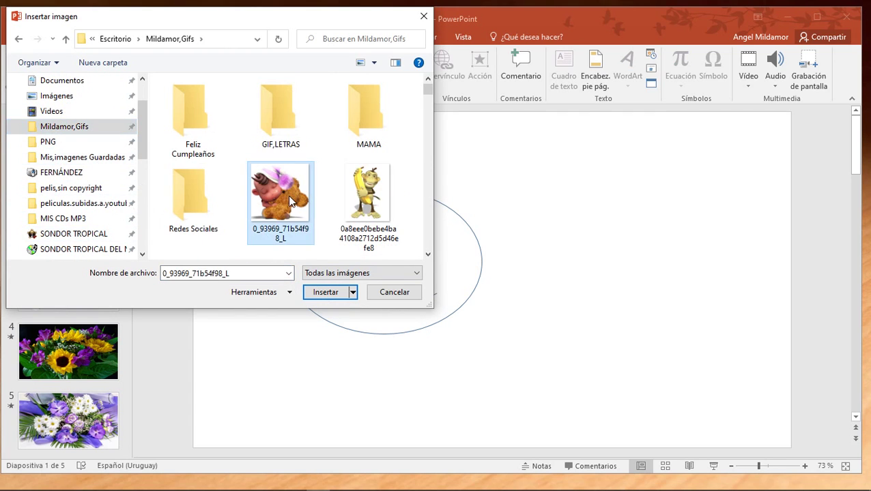
pyautogui.click(330, 292)
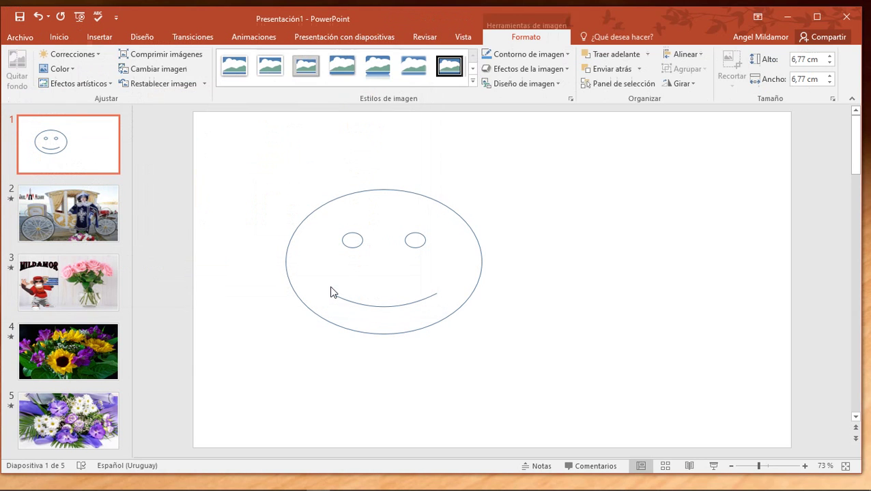
# - Enlarge the teddy-bear picture and move it to the slide's right, beside the smiley
pyautogui.moveTo(549, 340); pyautogui.dragTo(665, 443)
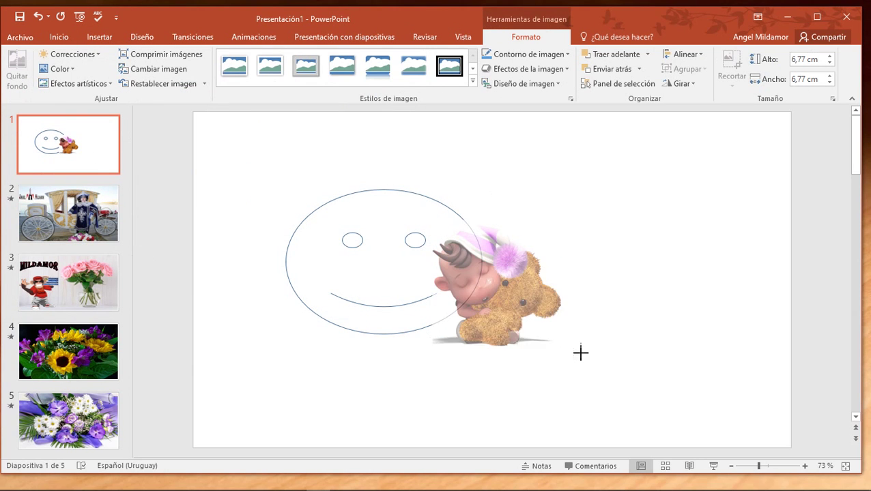
pyautogui.moveTo(552, 377)
pyautogui.mouseDown()
pyautogui.moveTo(599, 314)
pyautogui.moveTo(624, 311)
pyautogui.mouseUp()
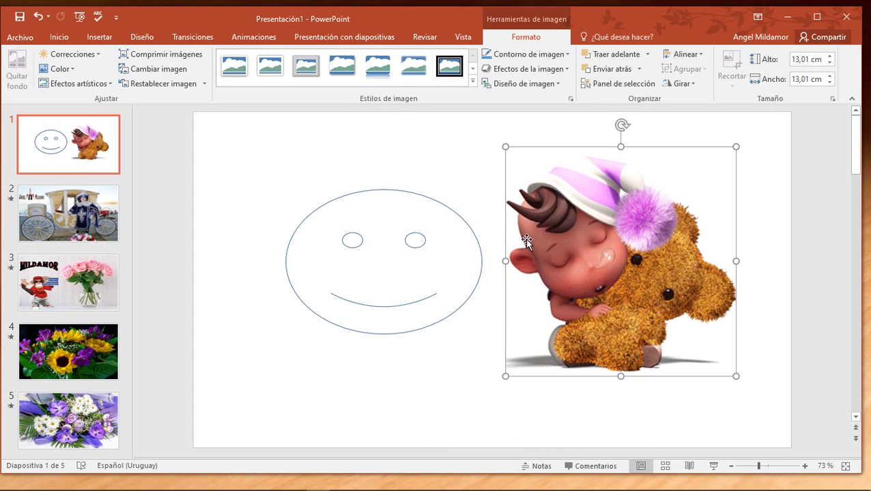
pyautogui.click(391, 394)
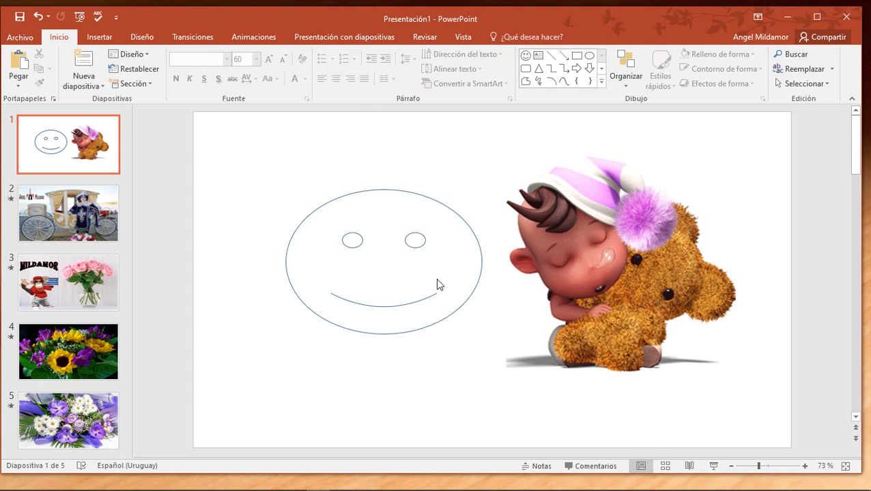
pyautogui.click(590, 300)
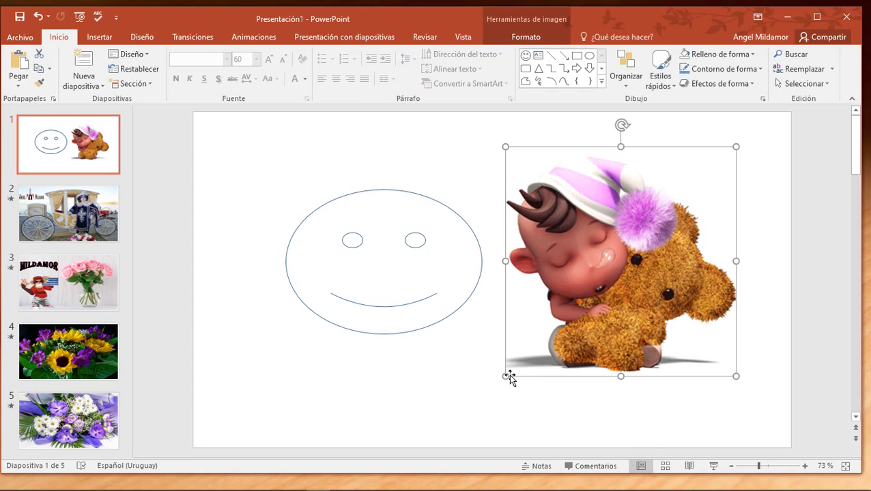
pyautogui.moveTo(503, 377); pyautogui.dragTo(454, 420)
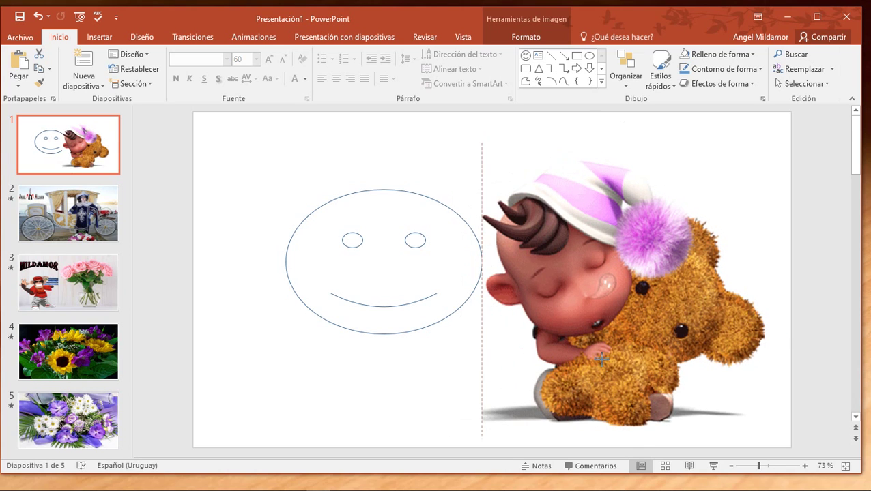
pyautogui.moveTo(559, 351); pyautogui.dragTo(604, 352)
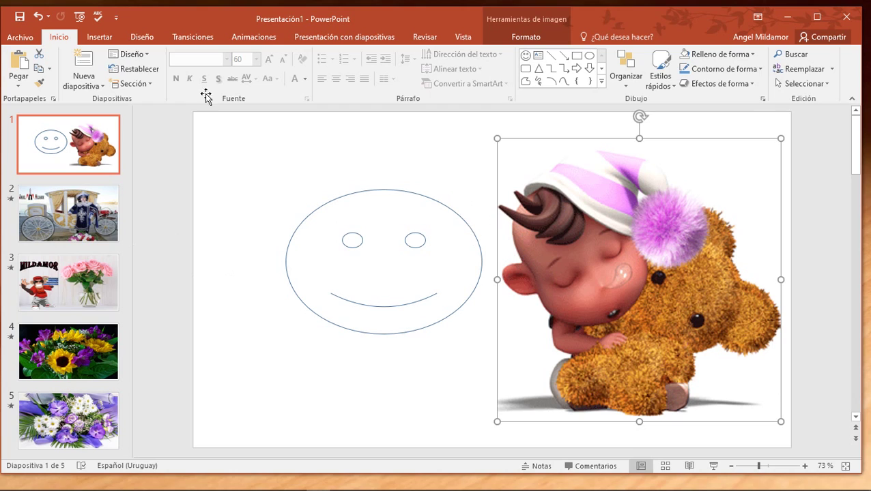
# - Look through the Insertar tab's Vídeo and Audio options, closing them without adding anything
pyautogui.click(103, 38)
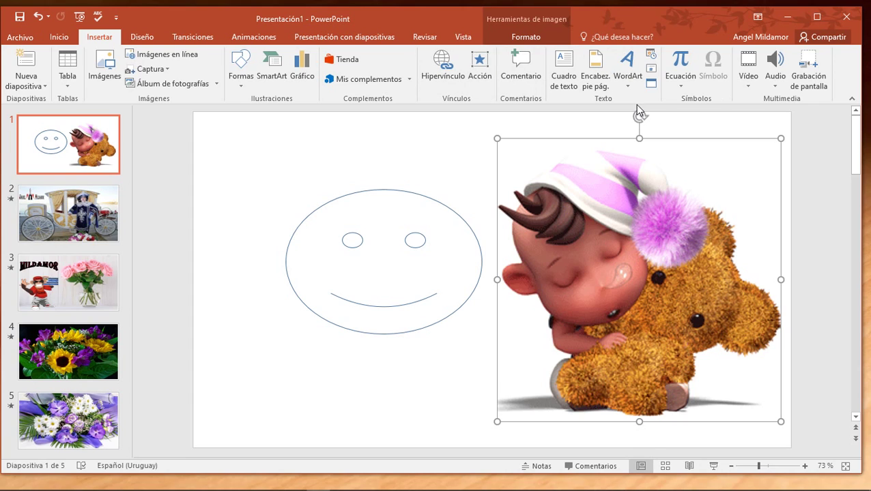
pyautogui.click(748, 84)
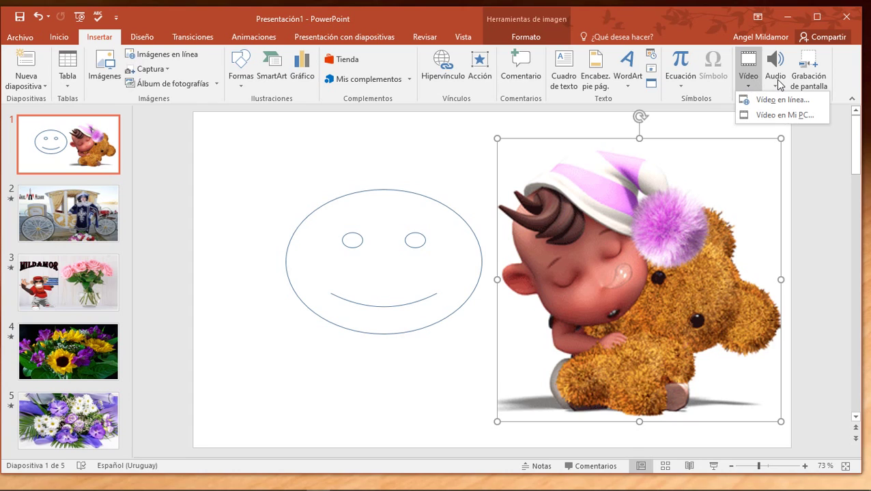
pyautogui.click(779, 84)
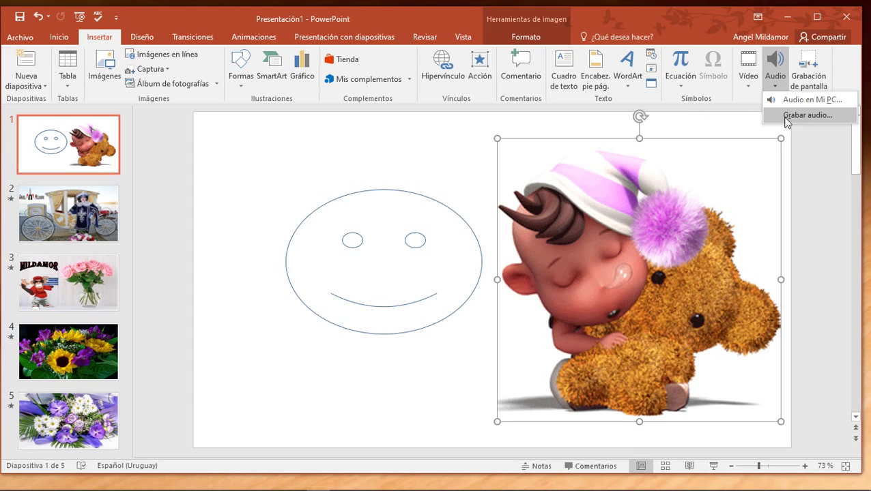
pyautogui.click(776, 83)
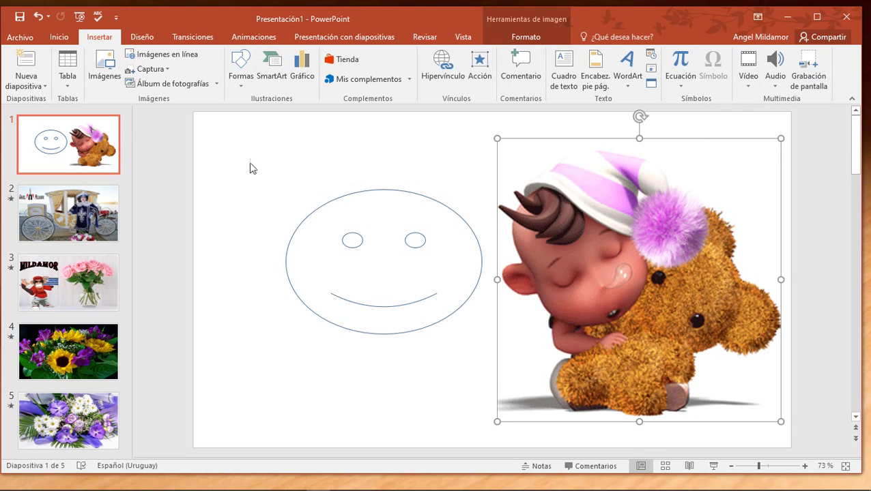
# - Apply the Rebote entrance effect to the teddy-bear picture and preview the bounce
pyautogui.click(186, 39)
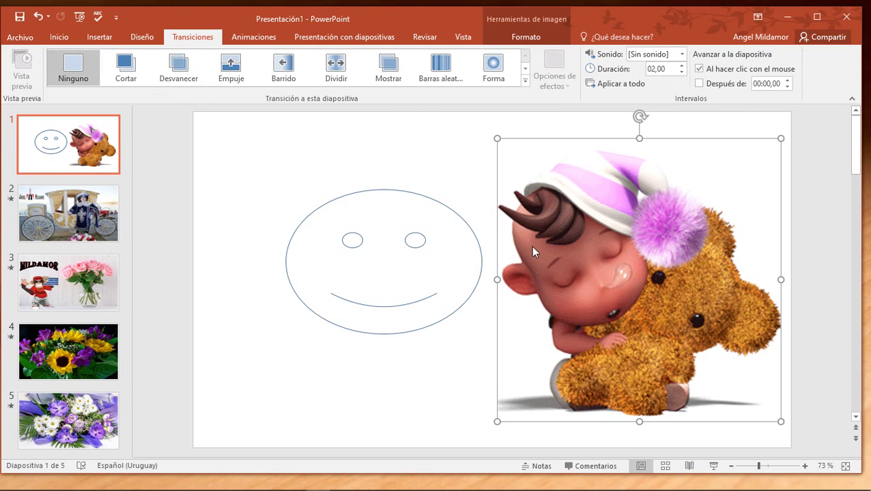
pyautogui.click(248, 42)
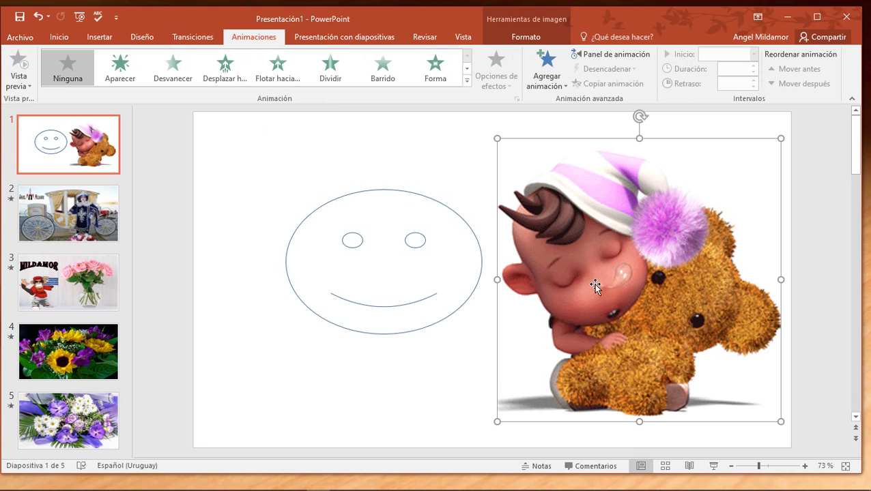
pyautogui.click(467, 83)
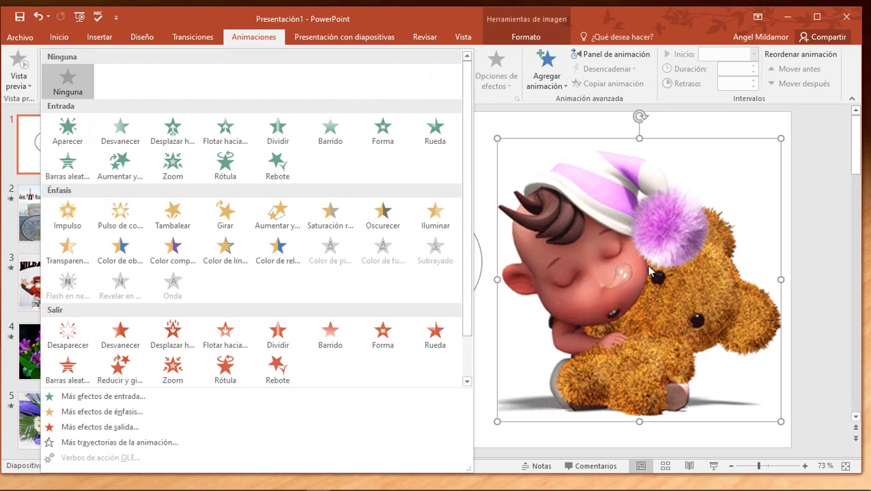
pyautogui.click(277, 167)
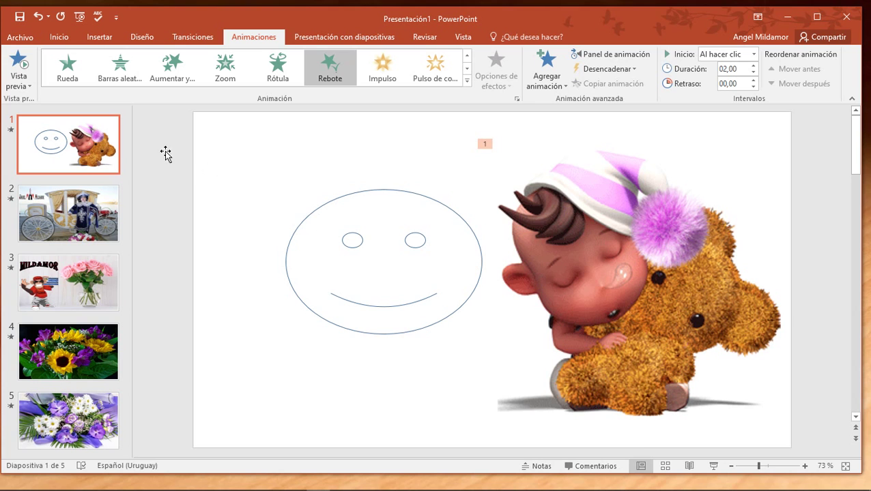
pyautogui.click(21, 65)
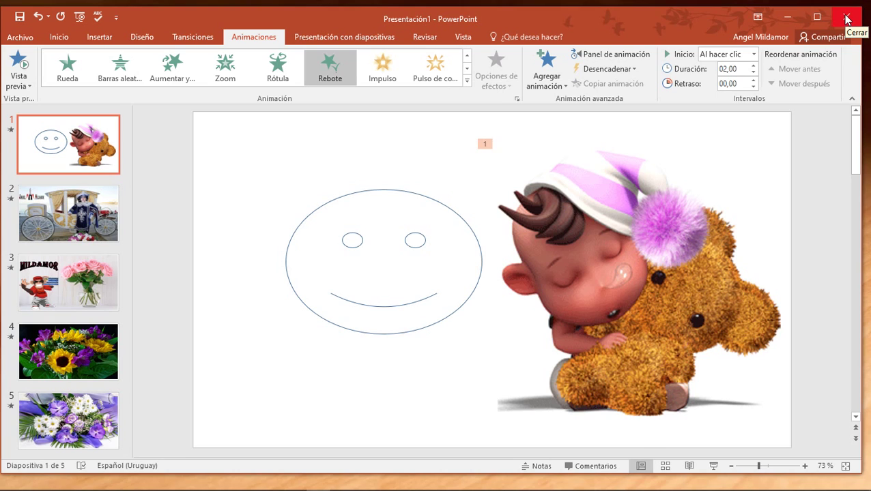
# - Close the presentation choosing 'No guardar' to discard changes, then bring back the aTube Catcher window
pyautogui.click(846, 19)
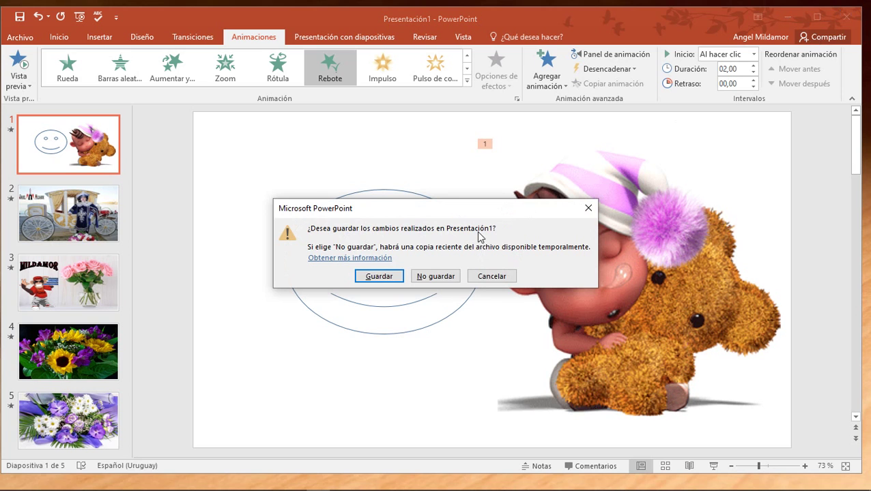
pyautogui.click(430, 277)
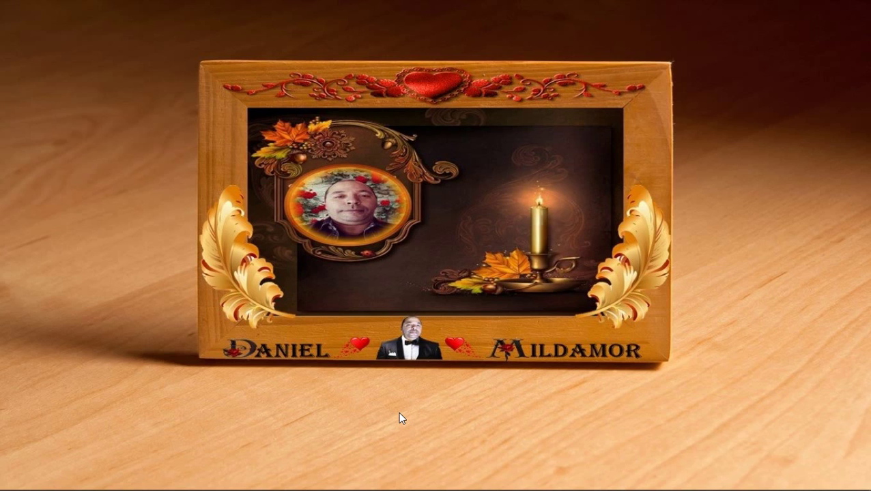
pyautogui.moveTo(693, 485)
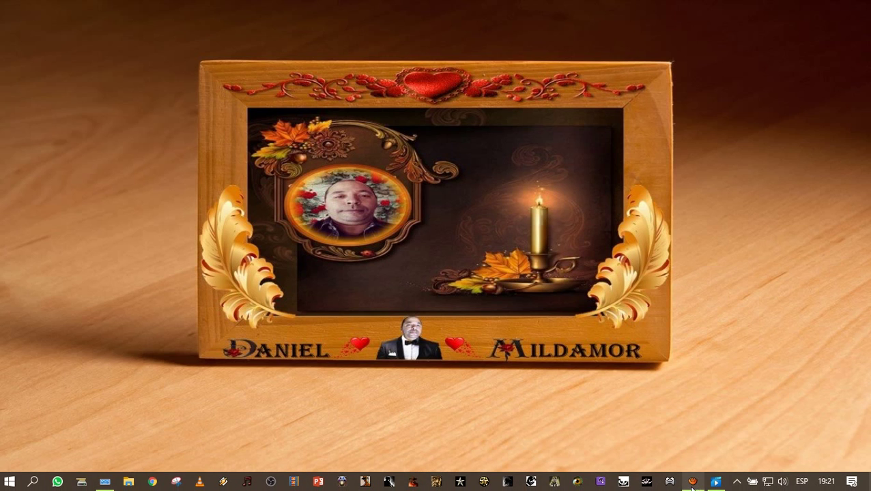
pyautogui.click(692, 482)
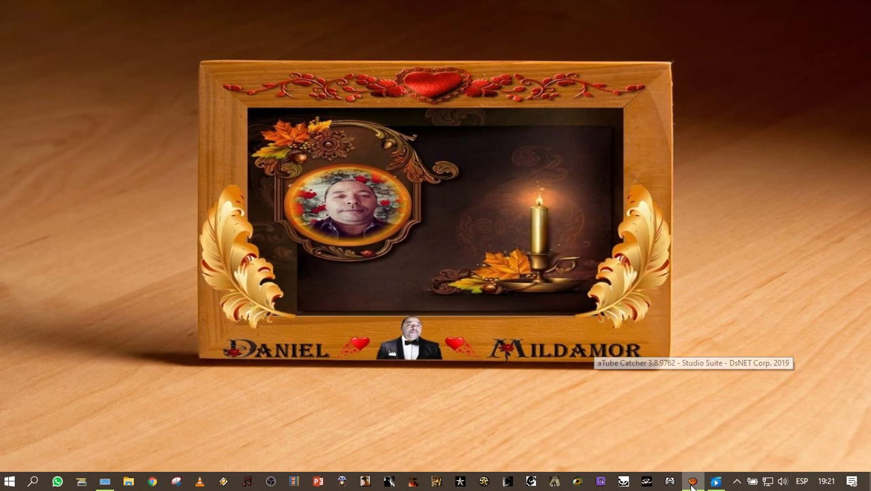